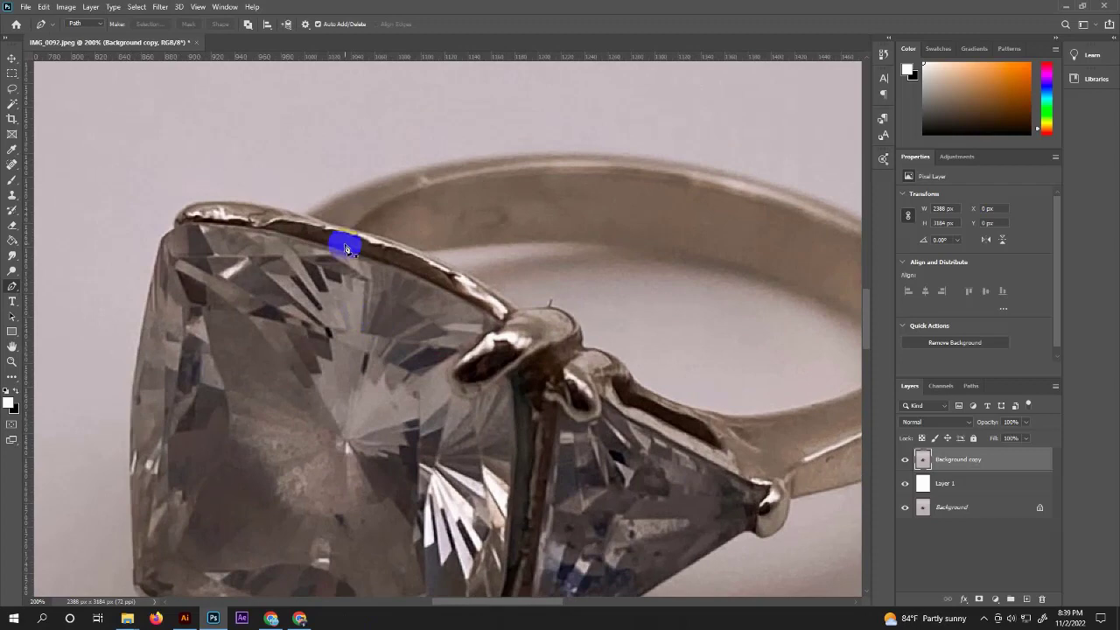
Trace a Pen path down the gem's left and bottom edges to the centre prong
{"action": "left_click", "coordinate": [300, 212]}
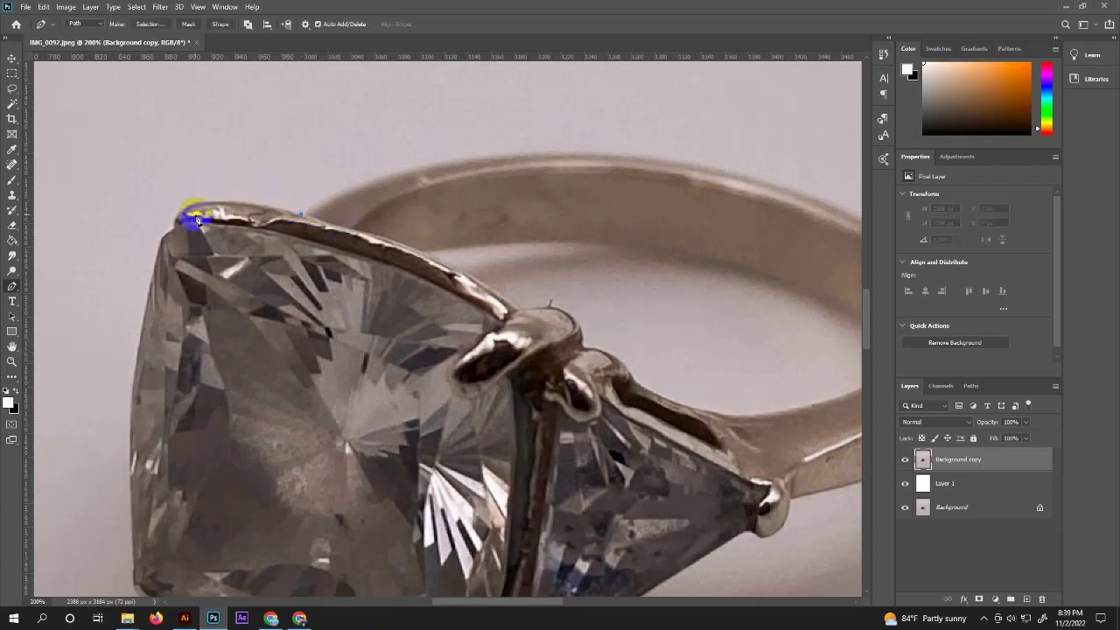
{"action": "left_click_drag", "start_coordinate": [169, 278], "coordinate": [175, 226]}
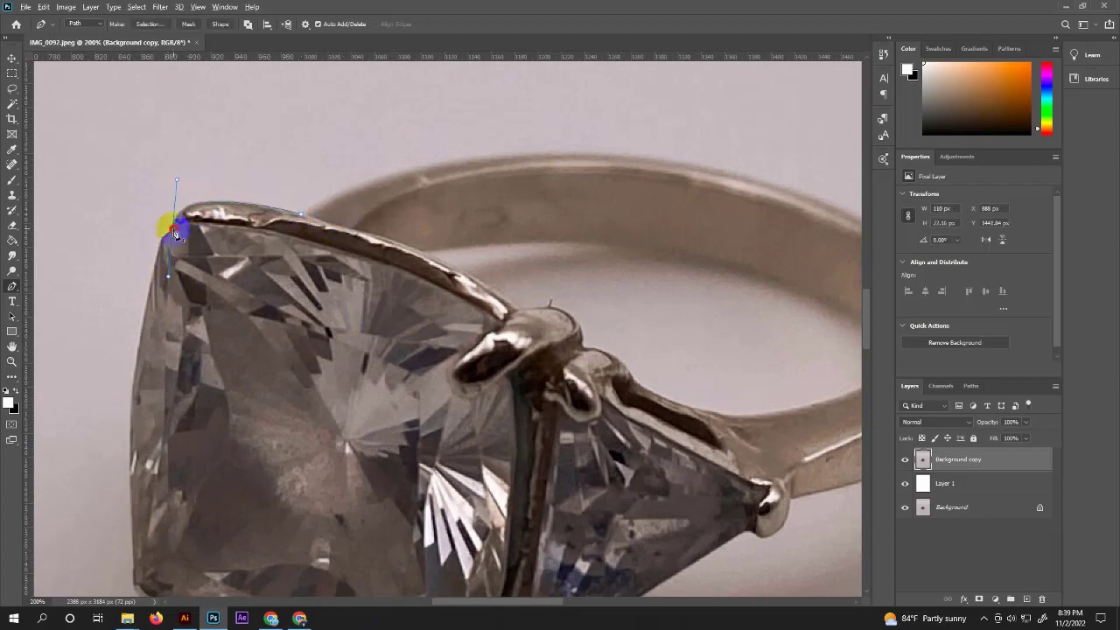
{"action": "left_click", "coordinate": [147, 287]}
{"action": "left_click_drag", "start_coordinate": [138, 369], "coordinate": [171, 245]}
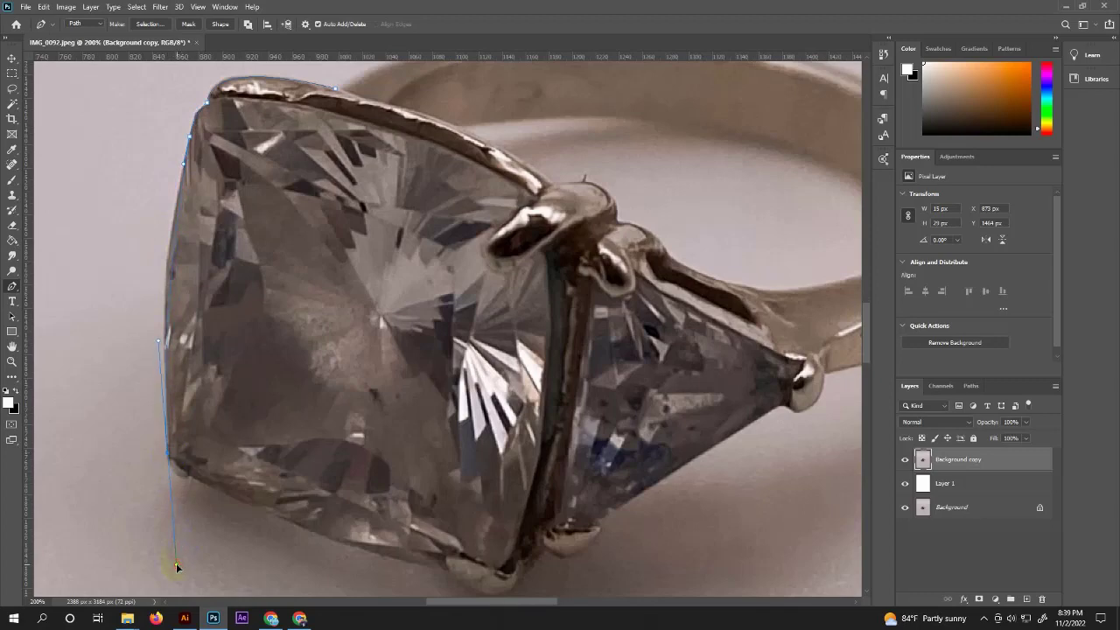
{"action": "left_click", "coordinate": [175, 451]}
{"action": "scroll", "coordinate": [179, 455], "scroll_direction": "down", "scroll_amount": 5}
{"action": "left_click", "coordinate": [193, 293]}
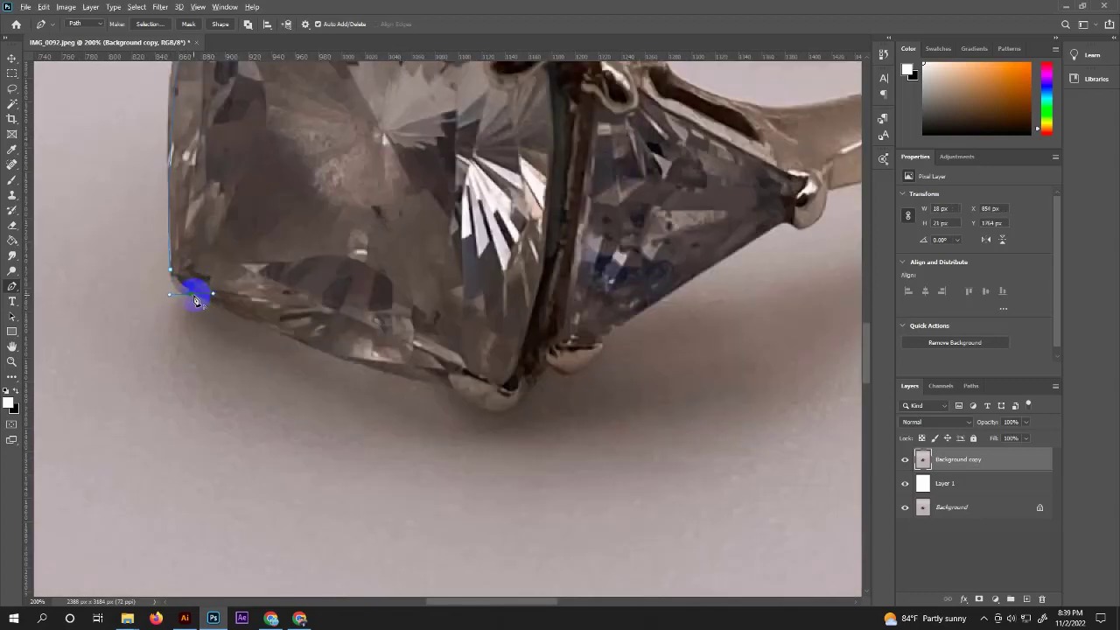
{"action": "left_click_drag", "start_coordinate": [257, 315], "coordinate": [143, 237]}
{"action": "left_click", "coordinate": [235, 291]}
{"action": "left_click", "coordinate": [338, 308]}
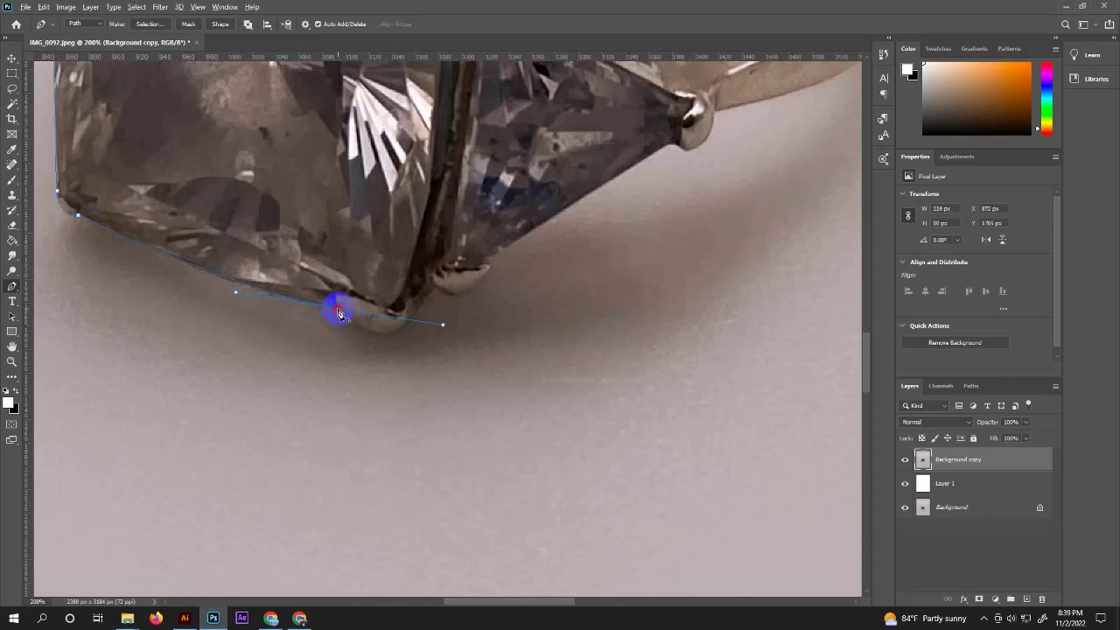
{"action": "left_click_drag", "start_coordinate": [425, 299], "coordinate": [464, 225]}
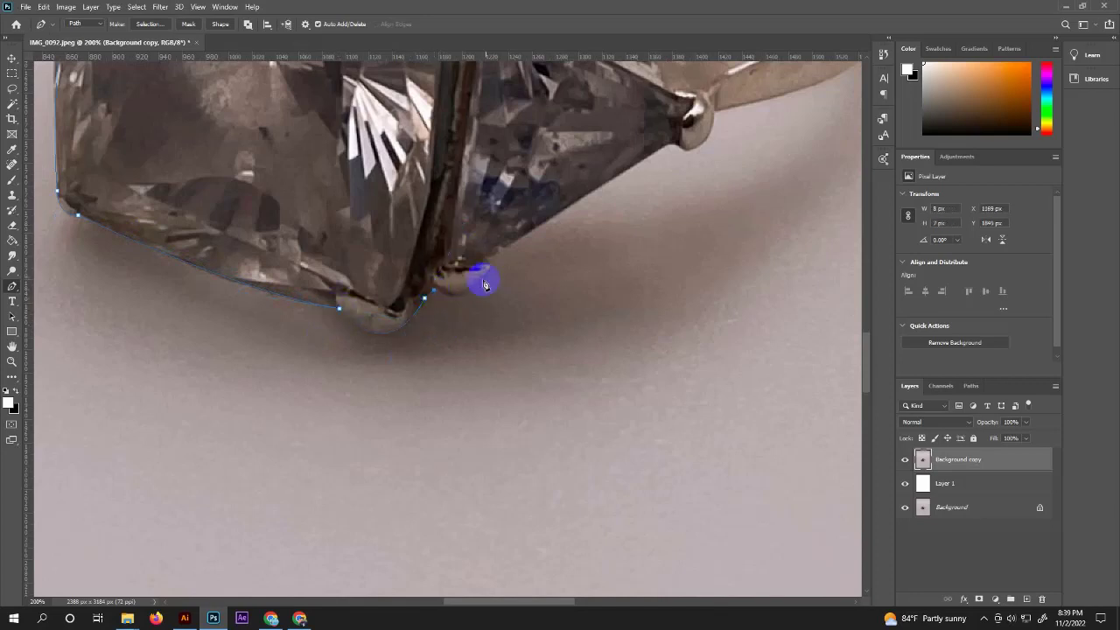
Continue the path around the side stone and band, closing it at the gem's top corner
{"action": "left_click_drag", "start_coordinate": [542, 206], "coordinate": [446, 274]}
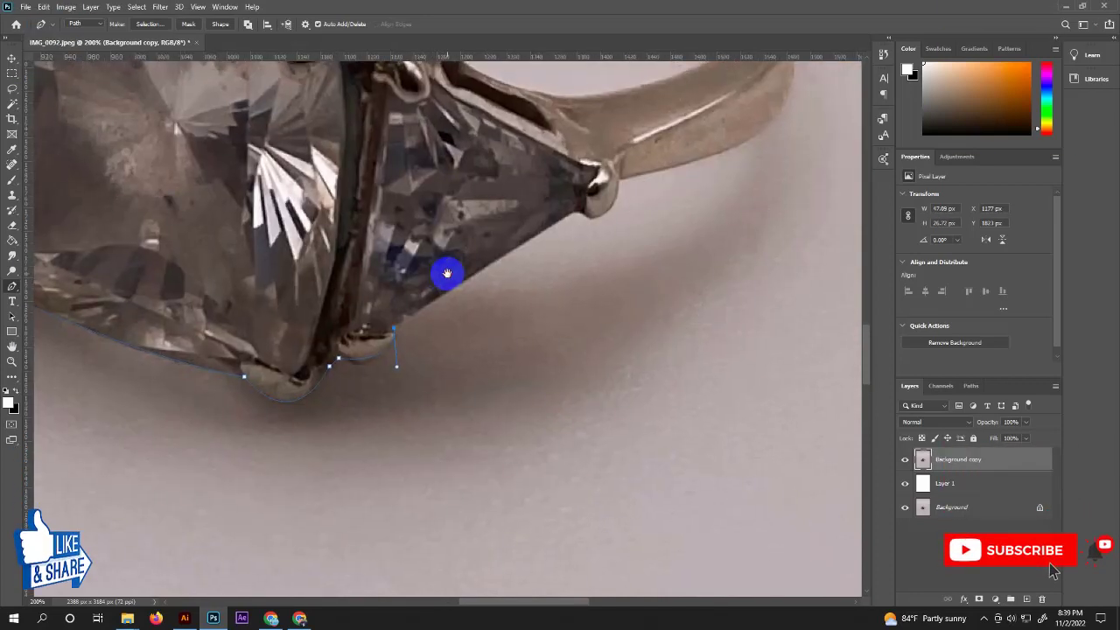
{"action": "left_click", "coordinate": [577, 211]}
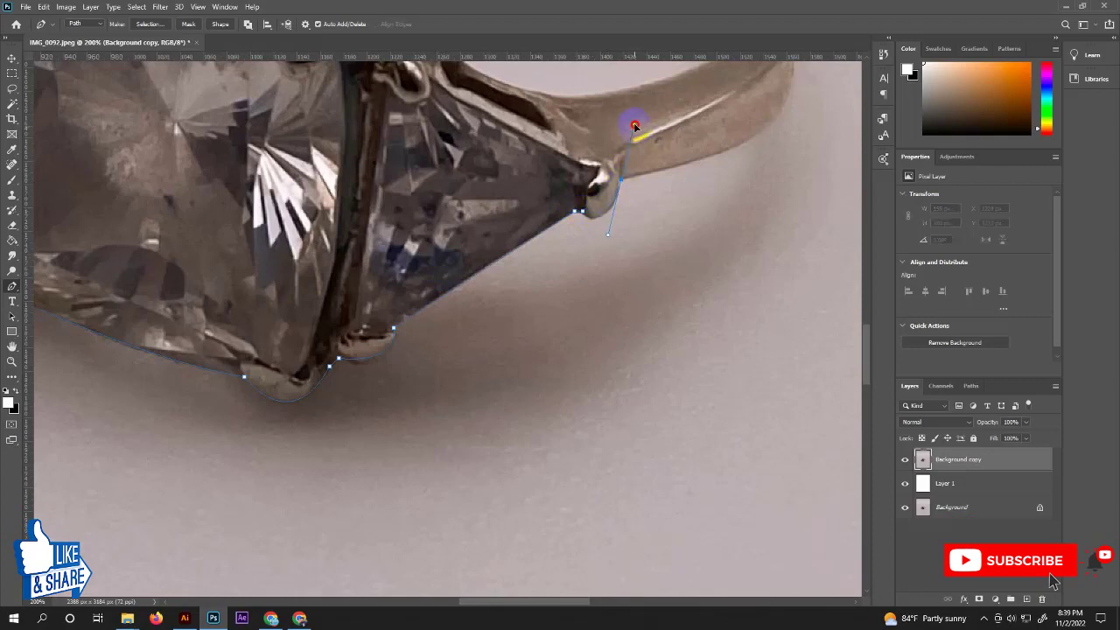
{"action": "left_click_drag", "start_coordinate": [651, 158], "coordinate": [358, 355]}
{"action": "left_click_drag", "start_coordinate": [490, 230], "coordinate": [478, 101]}
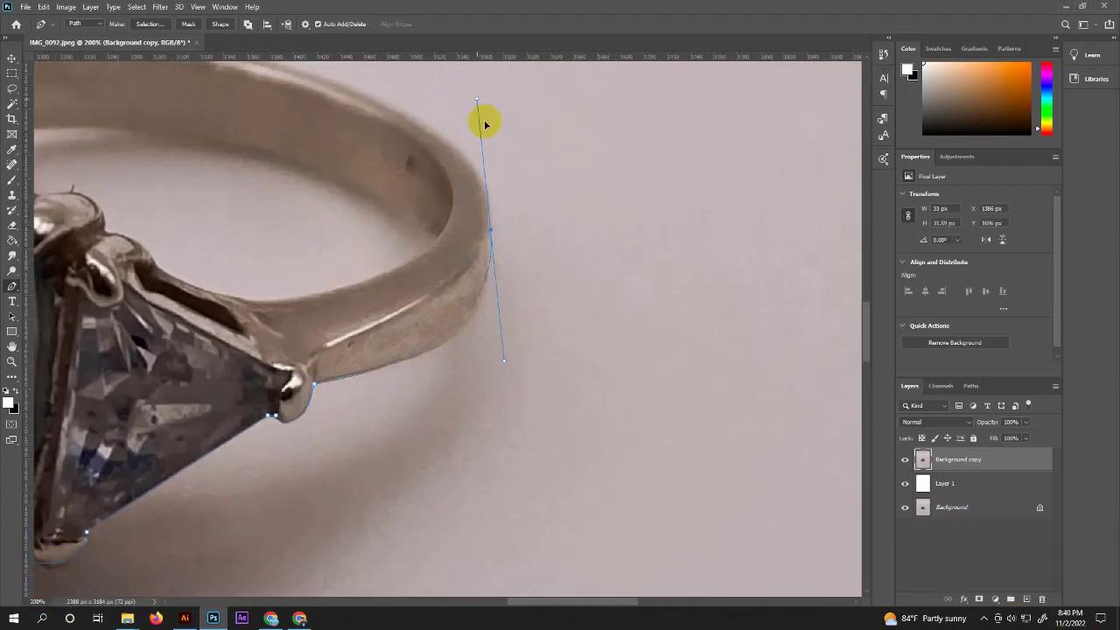
{"action": "key", "text": "ctrl+z"}
{"action": "scroll", "coordinate": [479, 261], "scroll_direction": "up", "scroll_amount": 2}
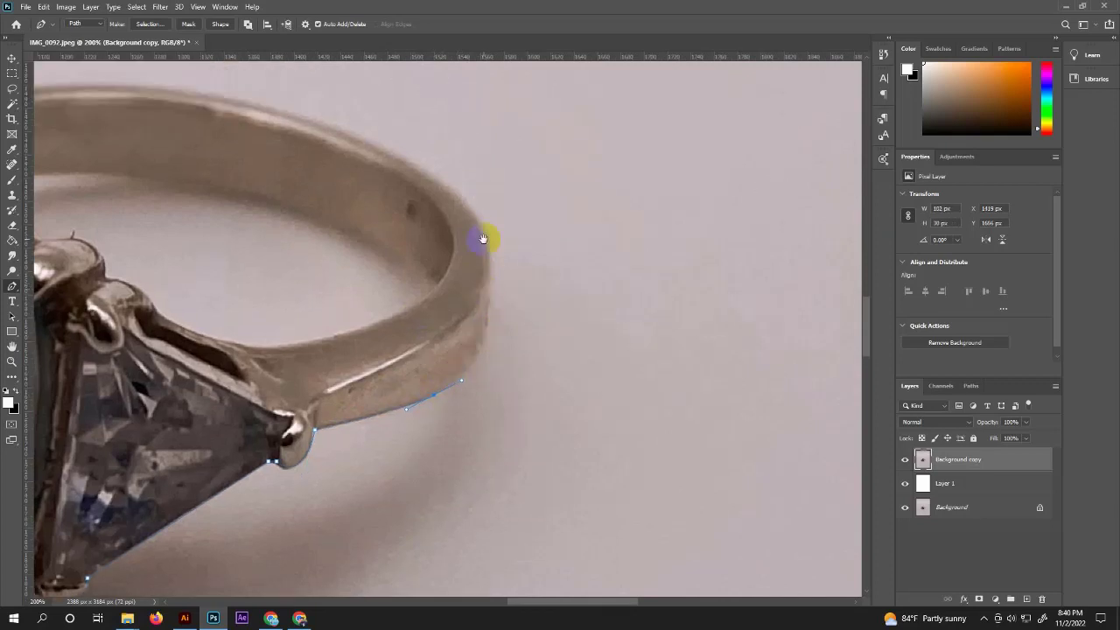
{"action": "left_click_drag", "start_coordinate": [477, 219], "coordinate": [432, 114]}
{"action": "mouse_move", "coordinate": [432, 207]}
{"action": "left_mouse_down"}
{"action": "mouse_move", "coordinate": [650, 220]}
{"action": "mouse_move", "coordinate": [680, 288]}
{"action": "left_mouse_up"}
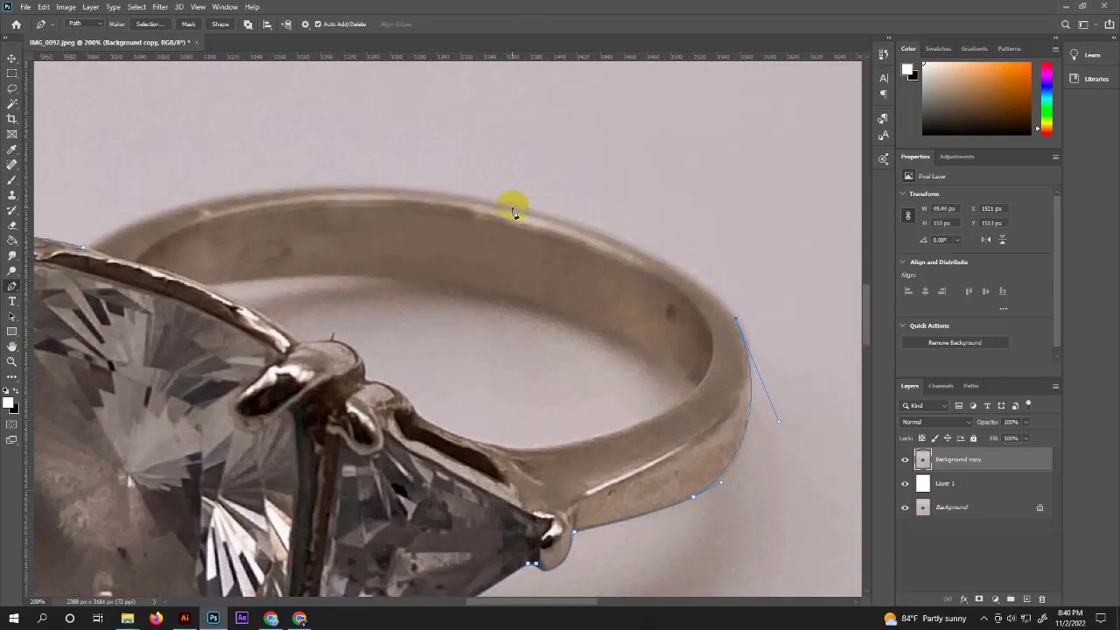
{"action": "left_click_drag", "start_coordinate": [453, 195], "coordinate": [209, 145]}
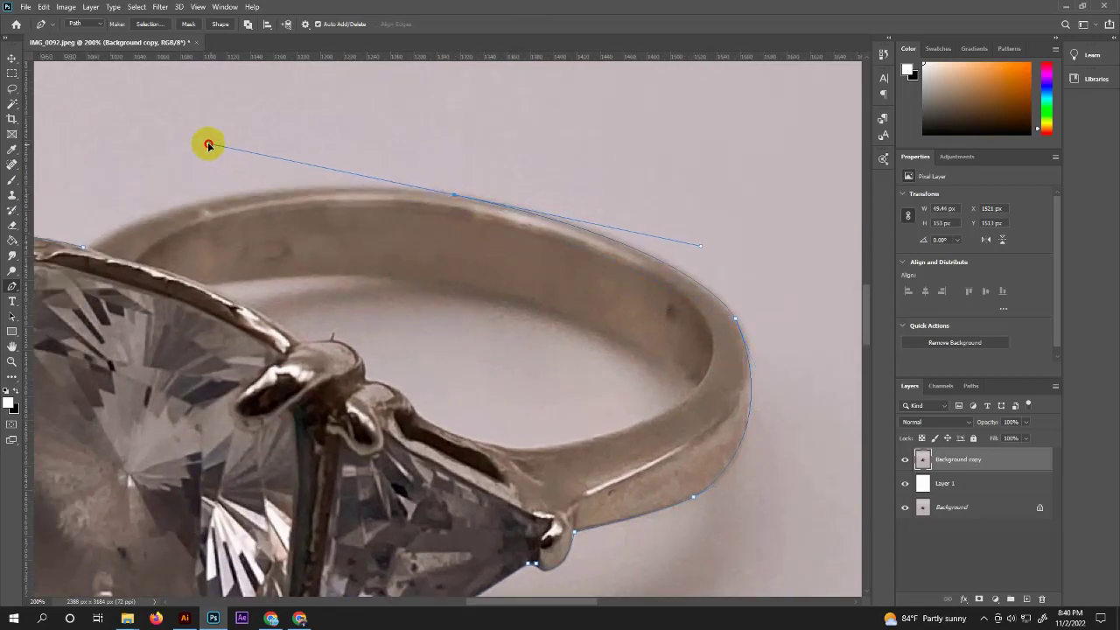
{"action": "left_click_drag", "start_coordinate": [337, 218], "coordinate": [512, 202]}
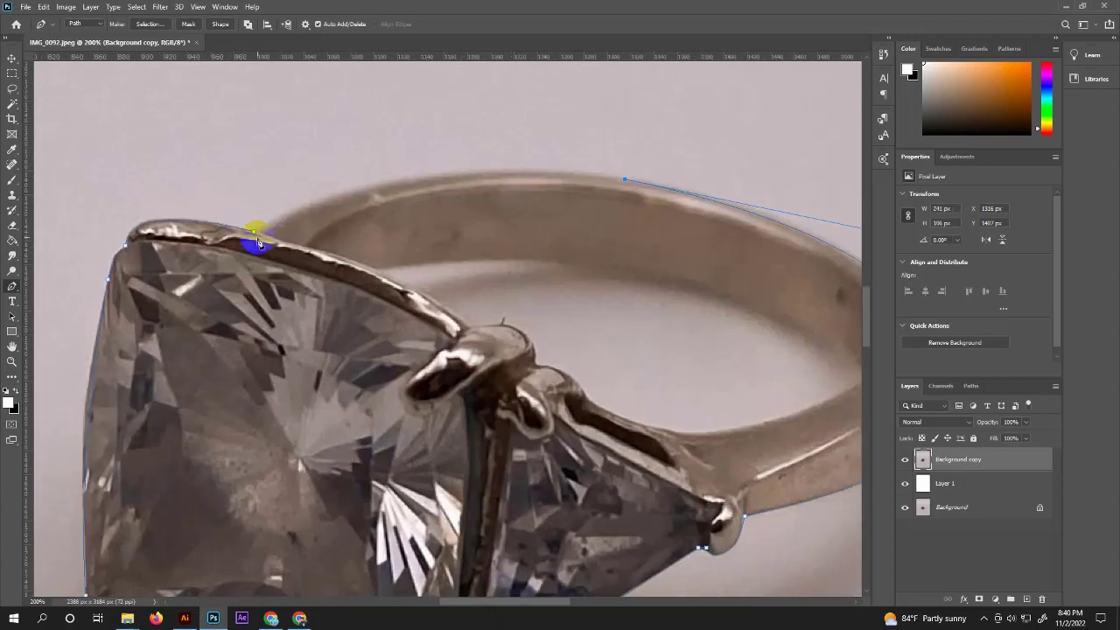
{"action": "mouse_move", "coordinate": [254, 232]}
{"action": "left_mouse_down"}
{"action": "mouse_move", "coordinate": [208, 279]}
{"action": "mouse_move", "coordinate": [106, 319]}
{"action": "left_mouse_up"}
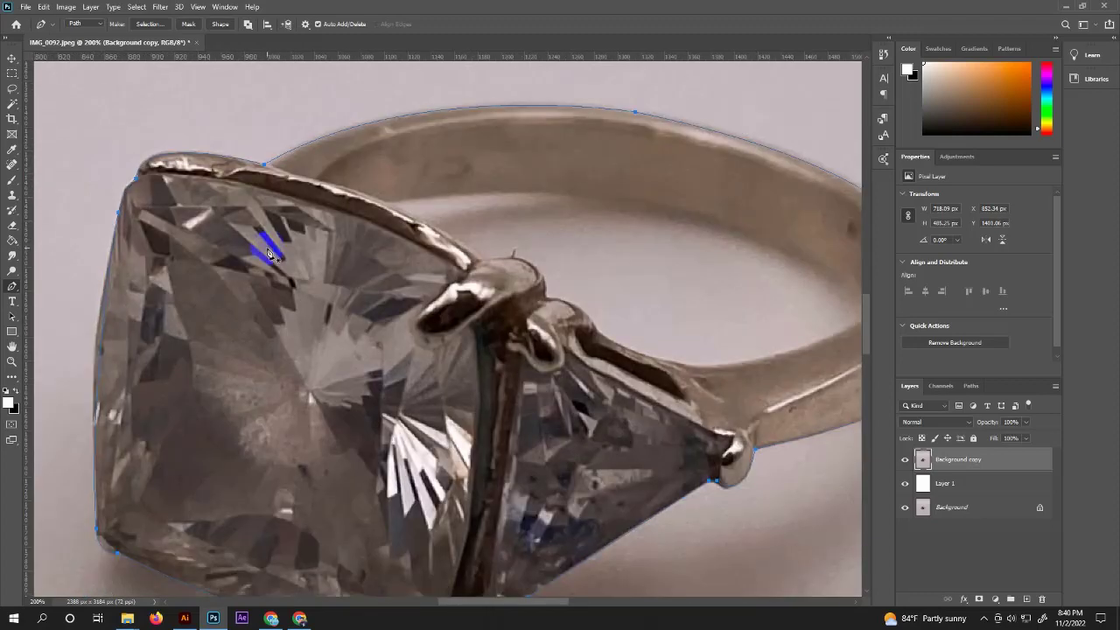
Turn the path into a selection, invert it and delete the grey backdrop to white
{"action": "right_click", "coordinate": [252, 233]}
{"action": "left_click", "coordinate": [298, 289]}
{"action": "left_click", "coordinate": [612, 166]}
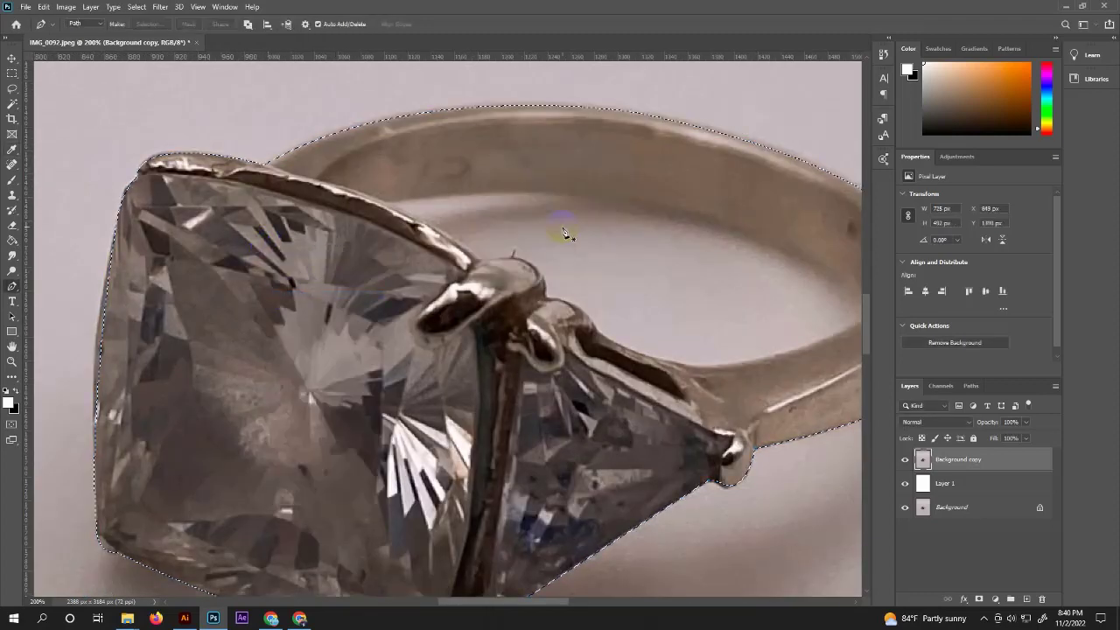
{"action": "key", "text": "ctrl+0"}
{"action": "key", "text": "ctrl+shift+i"}
{"action": "key", "text": "Delete"}
Deselect, zoom to 100% and trace the band's inner opening with a Pen path
{"action": "key", "text": "ctrl+d"}
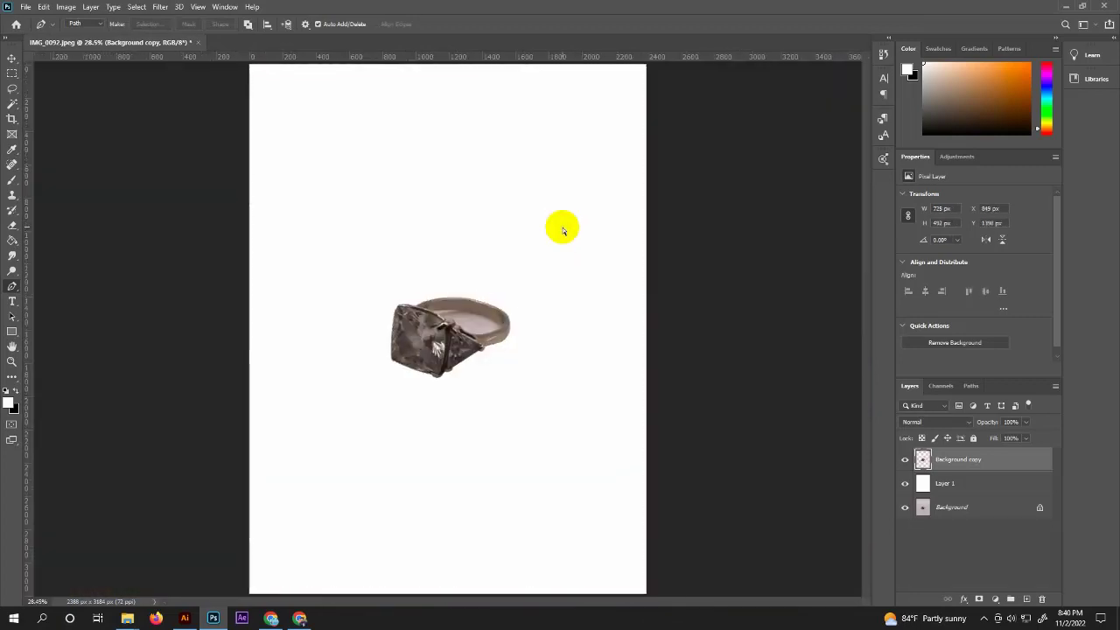
{"action": "key", "text": "ctrl+1"}
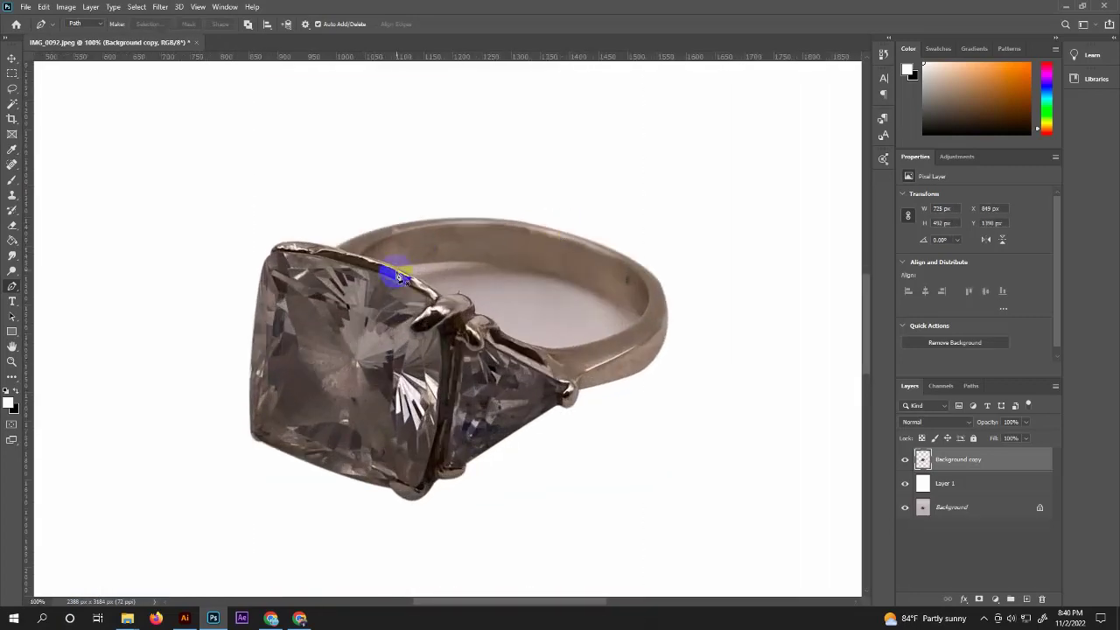
{"action": "left_click_drag", "start_coordinate": [644, 315], "coordinate": [763, 396]}
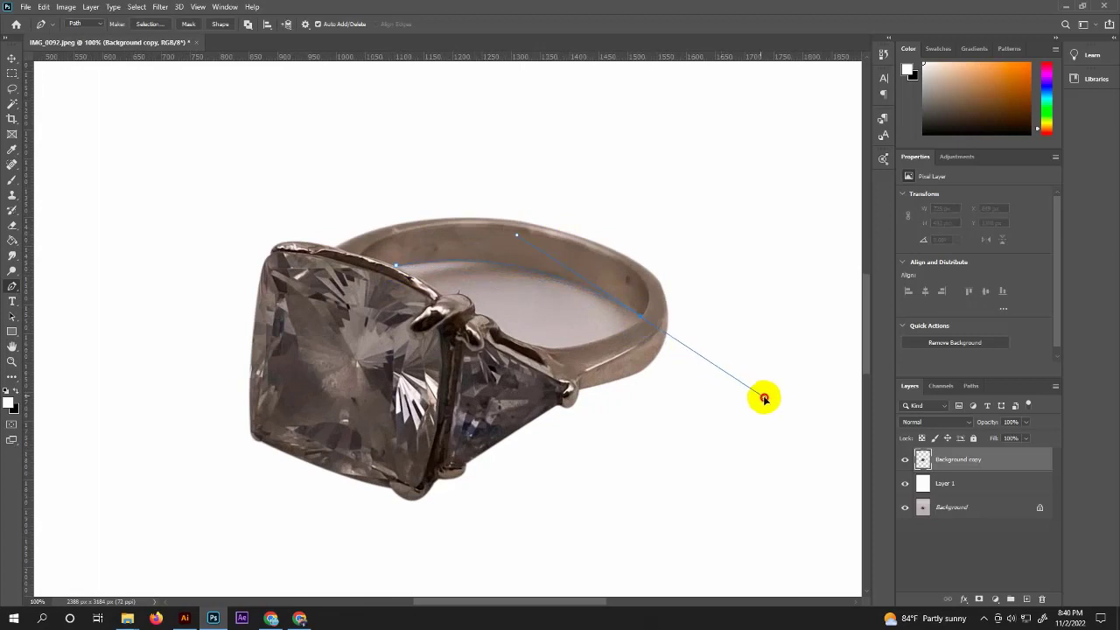
{"action": "left_click", "coordinate": [644, 315], "text": "alt"}
{"action": "left_click_drag", "start_coordinate": [545, 347], "coordinate": [472, 345]}
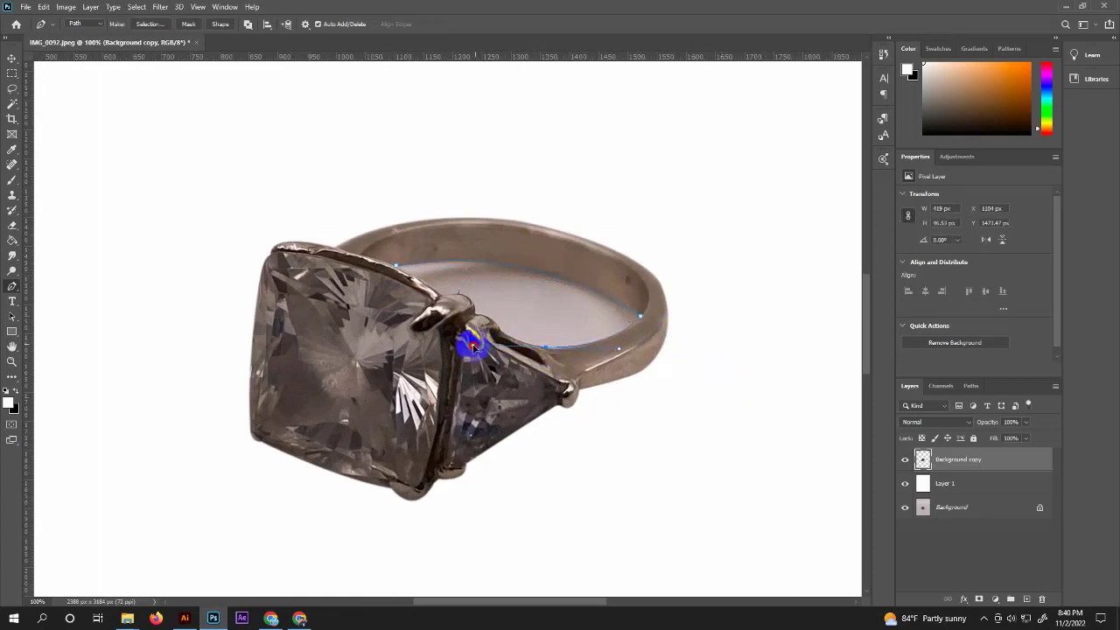
{"action": "left_click_drag", "start_coordinate": [543, 352], "coordinate": [485, 323]}
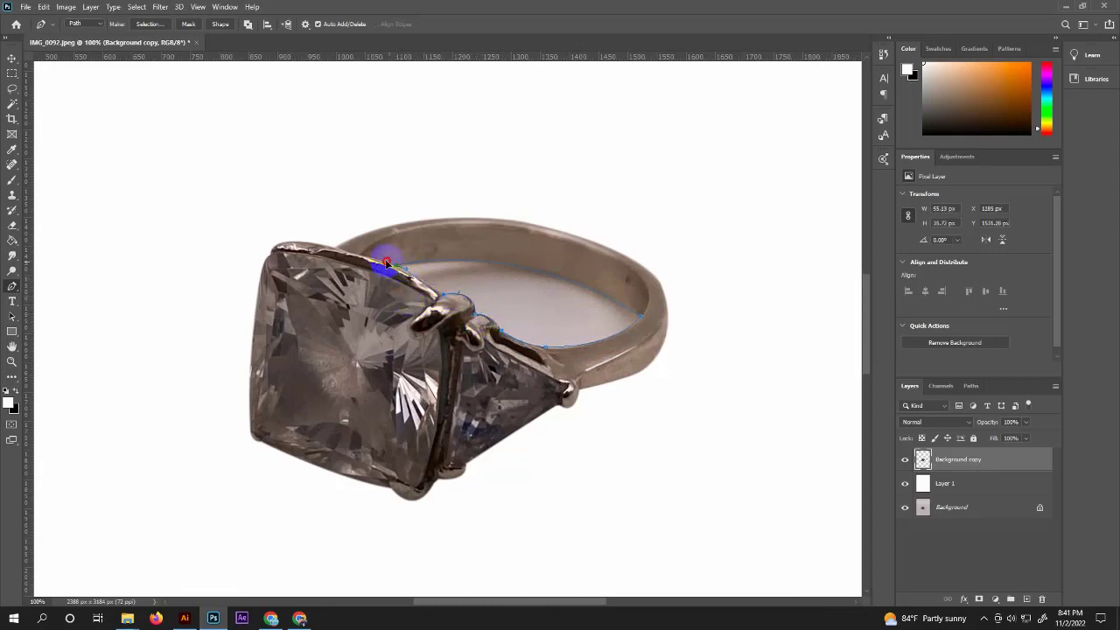
Make a selection from the inner-band path and delete the grey gap inside it
{"action": "right_click", "coordinate": [459, 267]}
{"action": "left_click", "coordinate": [490, 321]}
{"action": "left_click", "coordinate": [619, 161]}
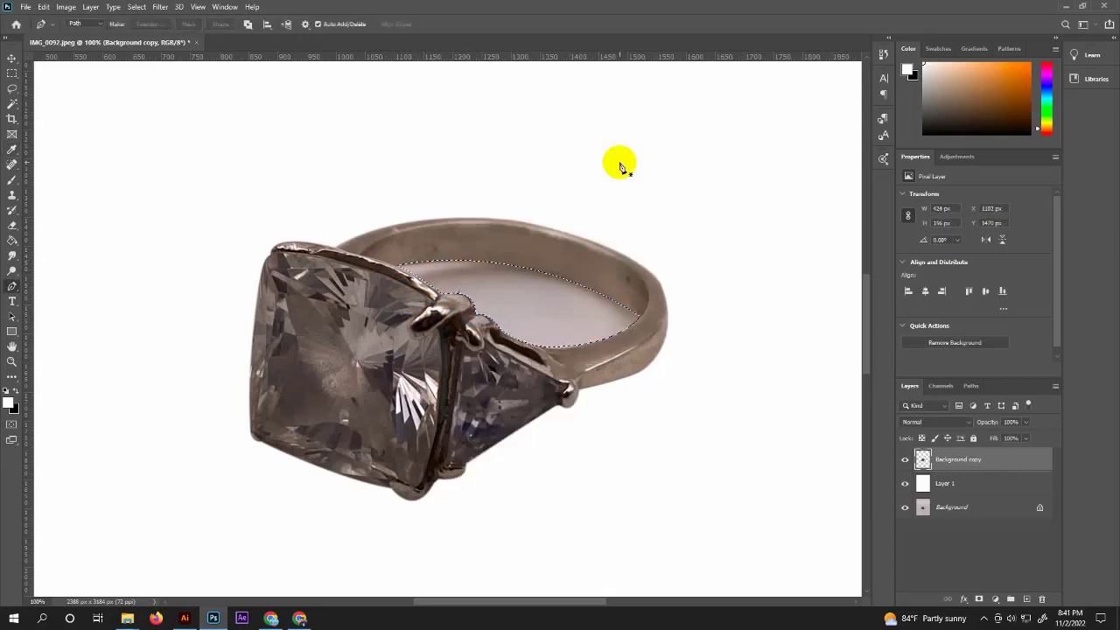
{"action": "key", "text": "Delete"}
{"action": "key", "text": "ctrl+minus"}
{"action": "key", "text": "ctrl+minus"}
{"action": "key", "text": "ctrl+minus"}
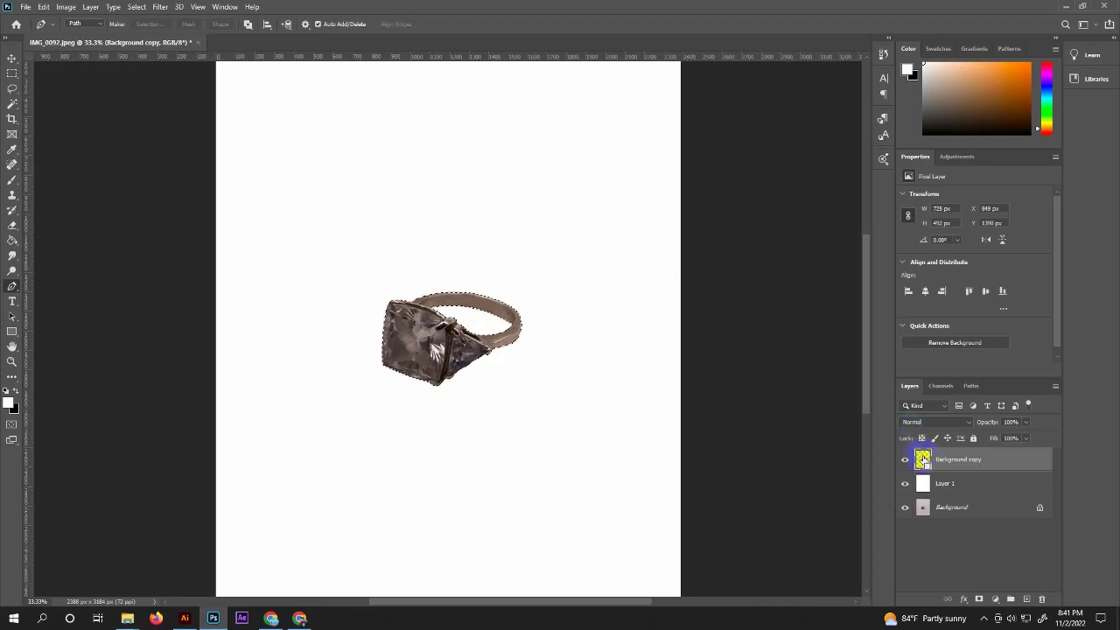
Add a Brightness/Contrast adjustment at Brightness 64 and merge it into the ring layer
{"action": "left_click", "coordinate": [954, 156]}
{"action": "left_click", "coordinate": [910, 187]}
{"action": "left_click_drag", "start_coordinate": [973, 227], "coordinate": [1001, 229]}
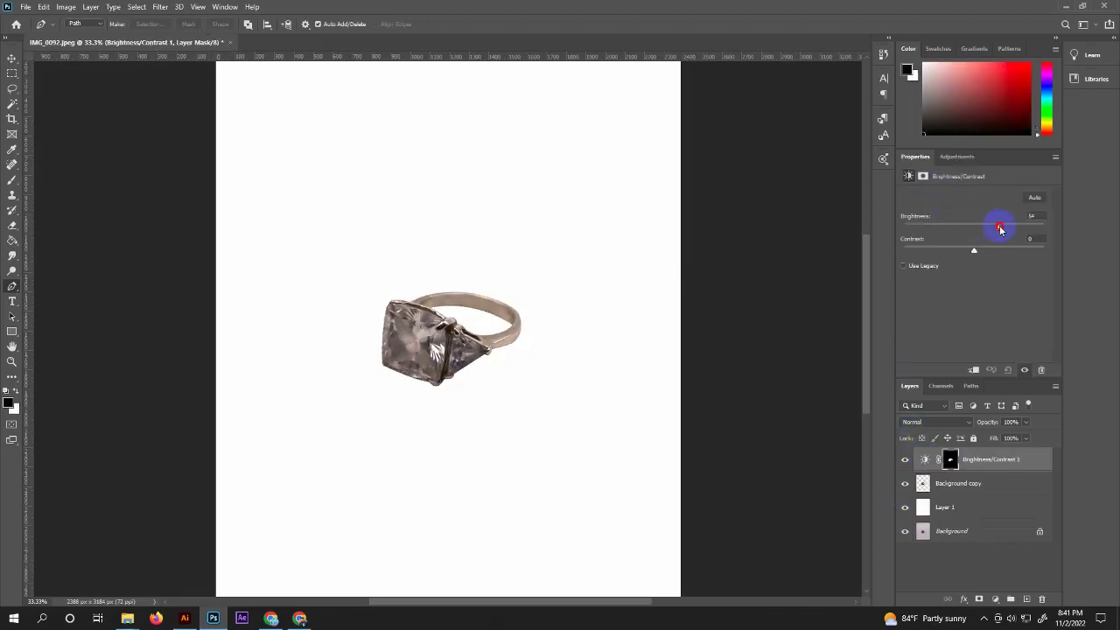
{"action": "left_click", "coordinate": [954, 483], "text": "ctrl"}
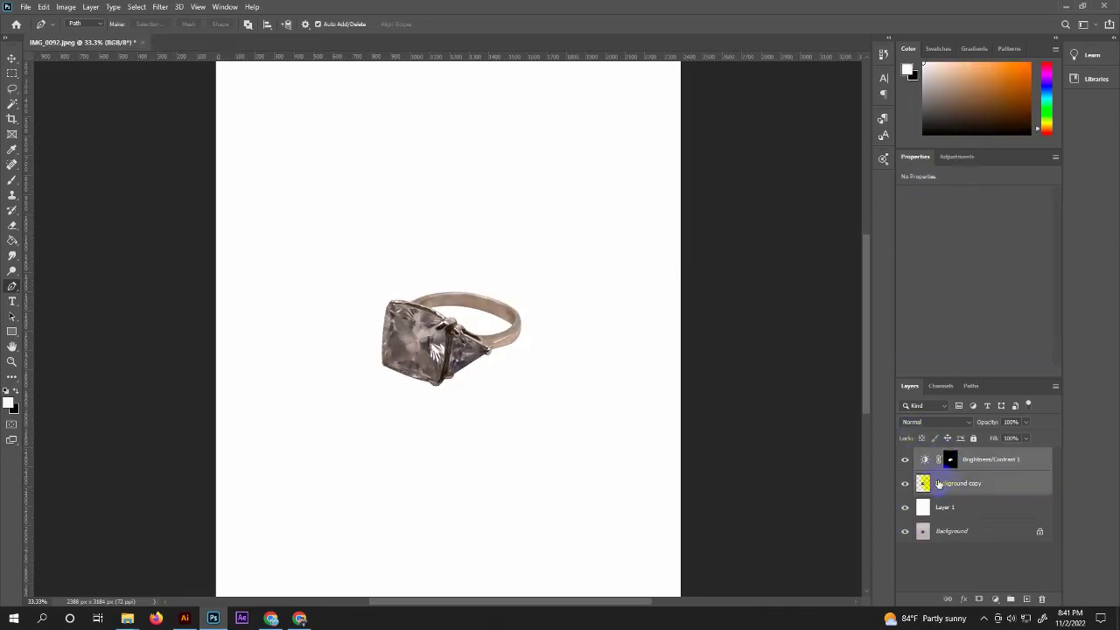
{"action": "key", "text": "ctrl+e"}
{"action": "left_click", "coordinate": [924, 459], "text": "ctrl"}
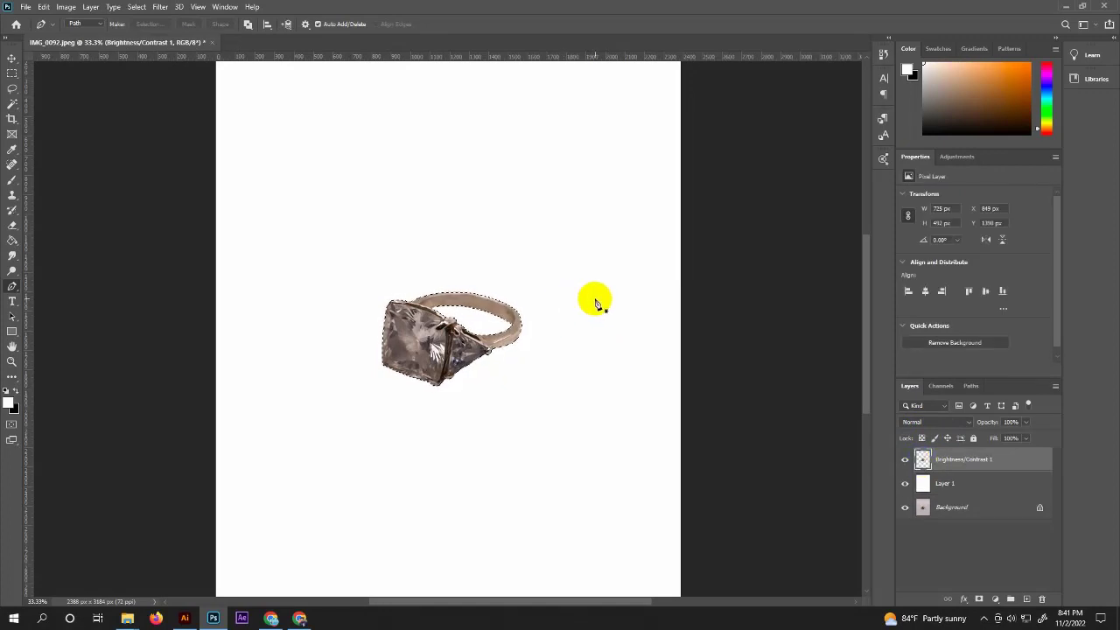
{"action": "key", "text": "ctrl+plus"}
{"action": "key", "text": "ctrl+plus"}
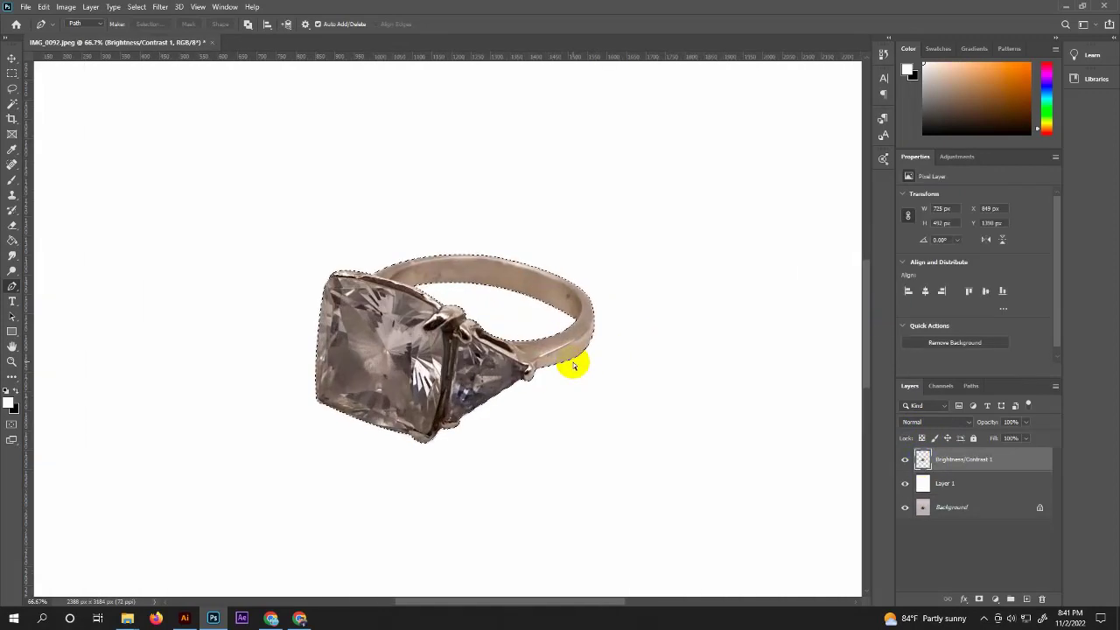
{"action": "key", "text": "ctrl+plus"}
{"action": "key", "text": "ctrl+plus"}
{"action": "key", "text": "ctrl+plus"}
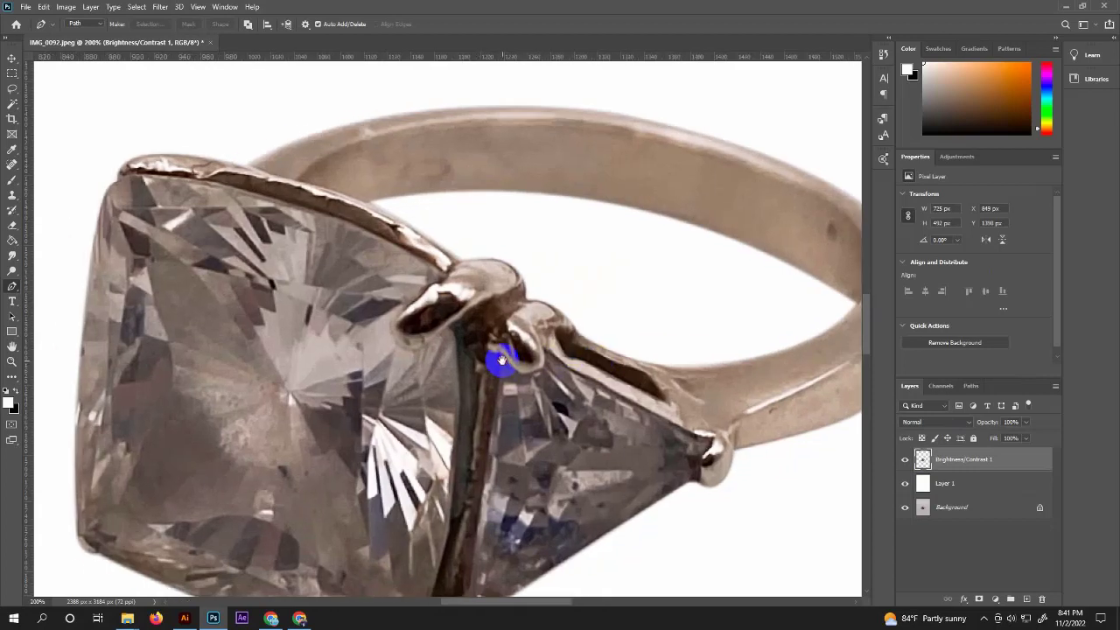
Trace a Pen path down the diamond's left and bottom edges to the prong base
{"action": "left_click_drag", "start_coordinate": [200, 181], "coordinate": [58, 162]}
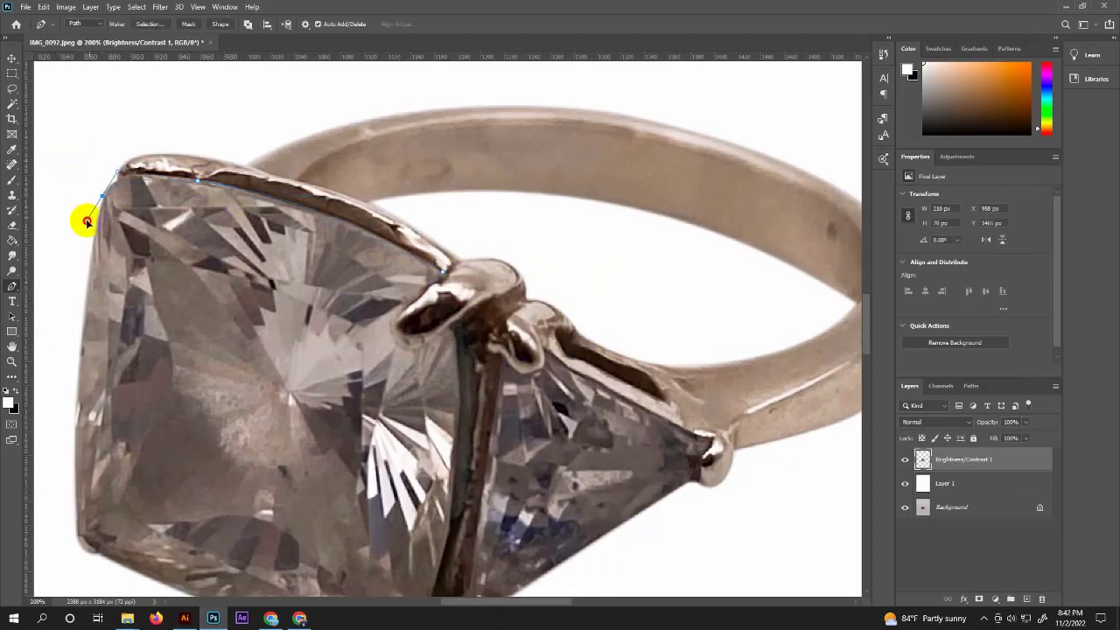
{"action": "scroll", "coordinate": [136, 264], "scroll_direction": "down", "scroll_amount": 2}
{"action": "scroll", "coordinate": [135, 265], "scroll_direction": "left", "scroll_amount": 1}
{"action": "left_click_drag", "start_coordinate": [124, 450], "coordinate": [147, 470]}
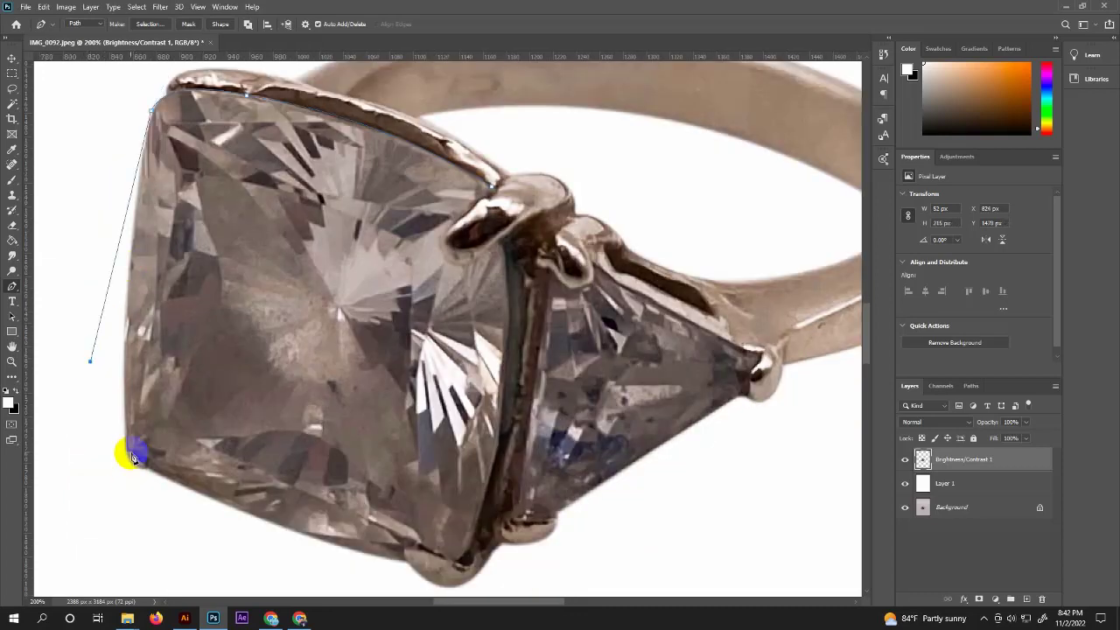
{"action": "scroll", "coordinate": [147, 468], "scroll_direction": "down", "scroll_amount": 2}
{"action": "scroll", "coordinate": [147, 468], "scroll_direction": "right", "scroll_amount": 1}
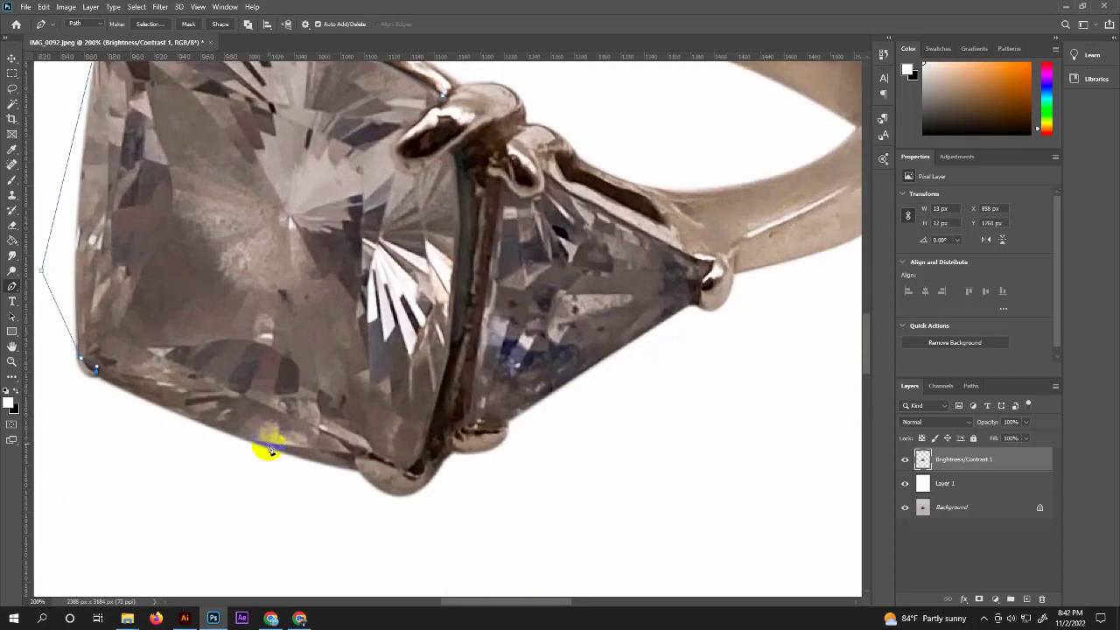
{"action": "mouse_move", "coordinate": [378, 459]}
{"action": "left_mouse_down"}
{"action": "mouse_move", "coordinate": [470, 458]}
{"action": "mouse_move", "coordinate": [422, 463]}
{"action": "left_mouse_up"}
{"action": "left_click", "coordinate": [357, 450], "text": "alt"}
Continue the path up the prong and around the triangular side stone to close it
{"action": "scroll", "coordinate": [422, 448], "scroll_direction": "up", "scroll_amount": 1}
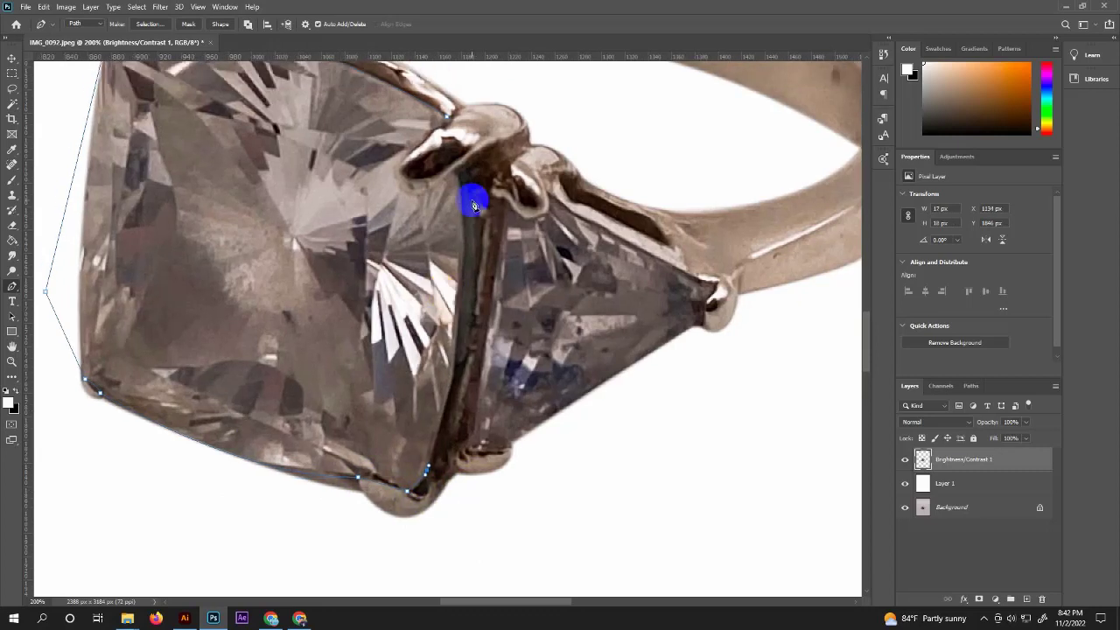
{"action": "left_click_drag", "start_coordinate": [476, 261], "coordinate": [456, 175]}
{"action": "left_click", "coordinate": [407, 183]}
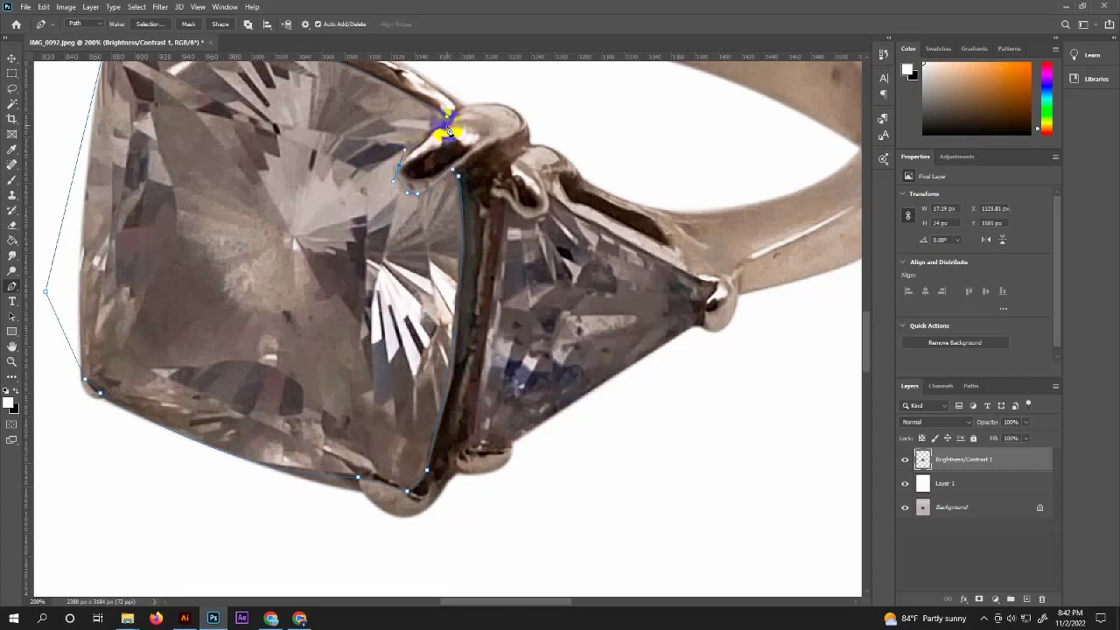
{"action": "scroll", "coordinate": [449, 123], "scroll_direction": "down", "scroll_amount": 2}
{"action": "left_click", "coordinate": [480, 159]}
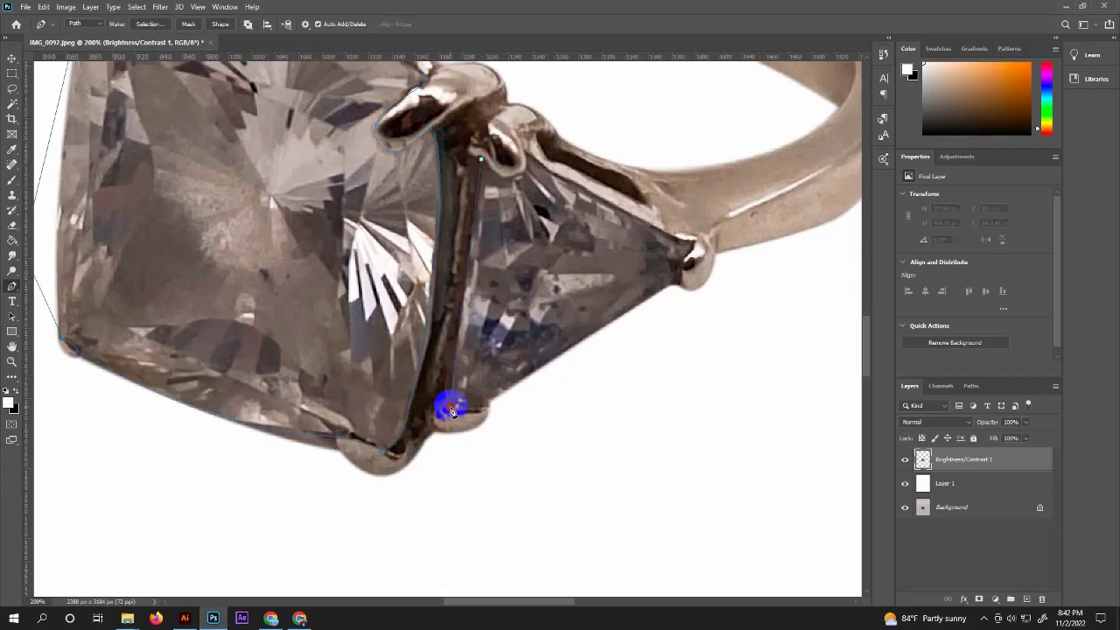
{"action": "left_click_drag", "start_coordinate": [448, 405], "coordinate": [490, 403]}
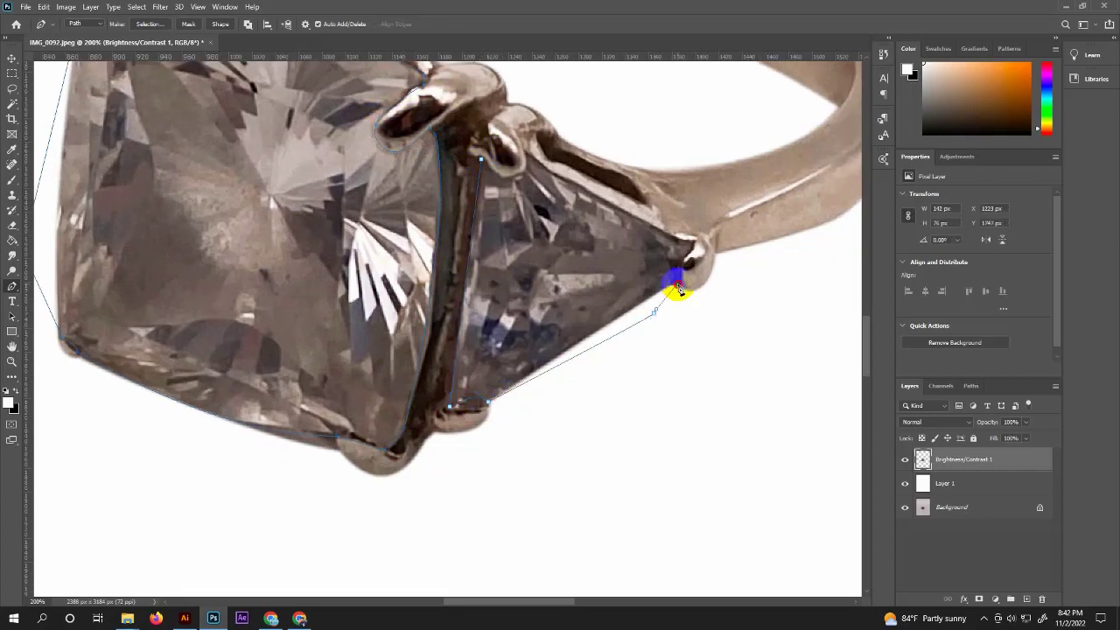
{"action": "left_click_drag", "start_coordinate": [678, 287], "coordinate": [677, 244]}
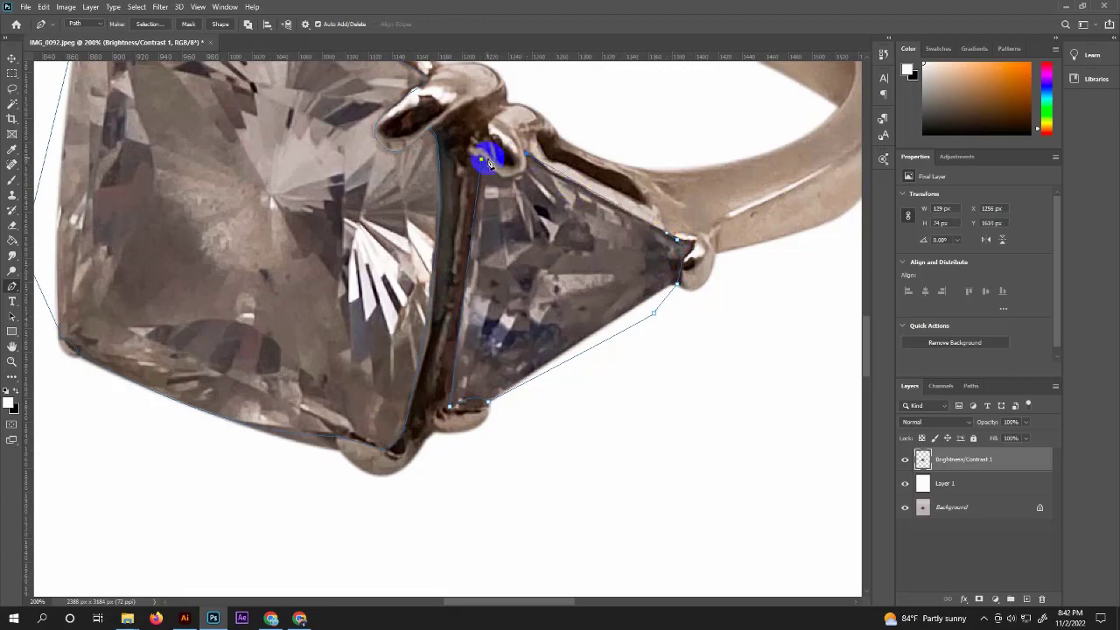
{"action": "left_click_drag", "start_coordinate": [526, 165], "coordinate": [450, 138]}
Save the traced gem outline as Path 1
{"action": "left_click", "coordinate": [971, 386]}
{"action": "left_click", "coordinate": [1055, 386]}
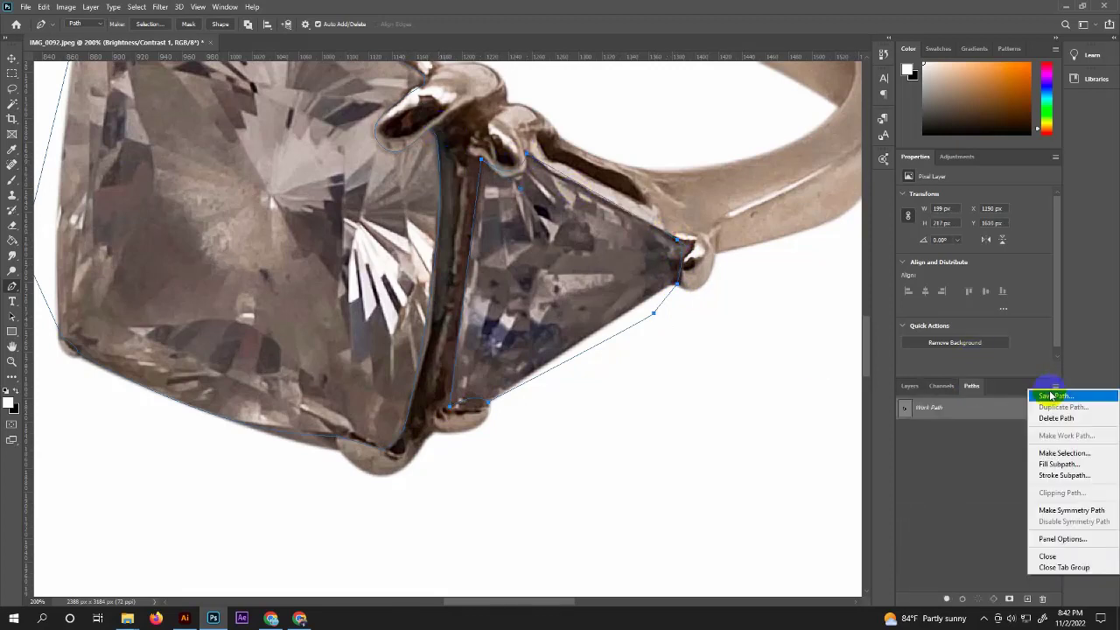
{"action": "left_click", "coordinate": [1060, 396]}
{"action": "left_click", "coordinate": [617, 191]}
Select the gems from Path 1 with 1-pixel feather and copy them to Layer 2
{"action": "right_click", "coordinate": [548, 226]}
{"action": "left_click", "coordinate": [576, 274]}
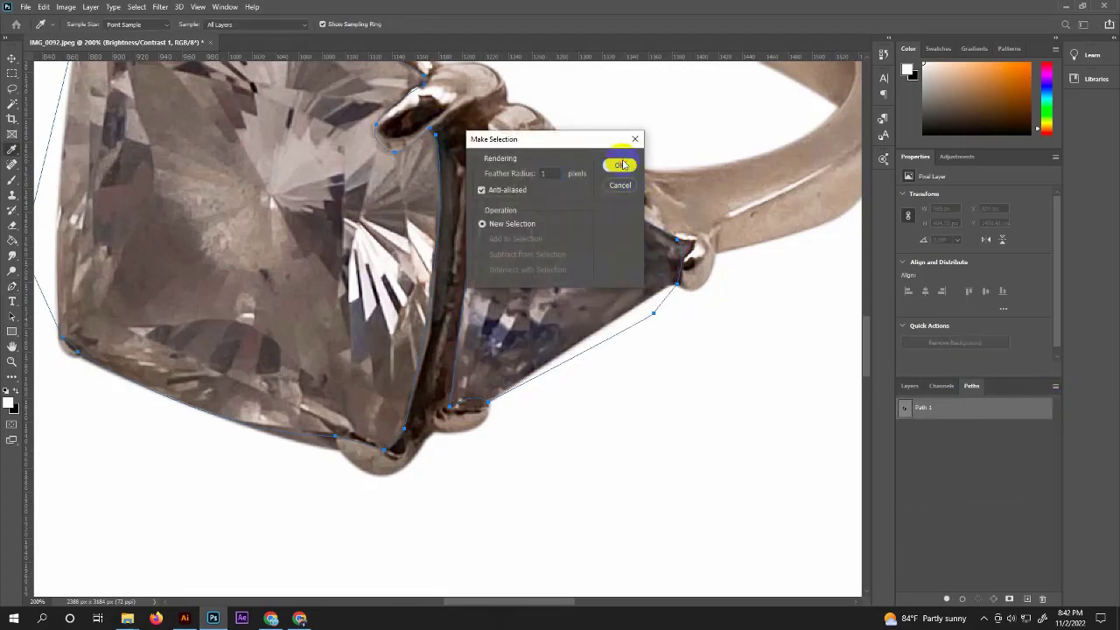
{"action": "left_click", "coordinate": [618, 160]}
{"action": "key", "text": "ctrl+j"}
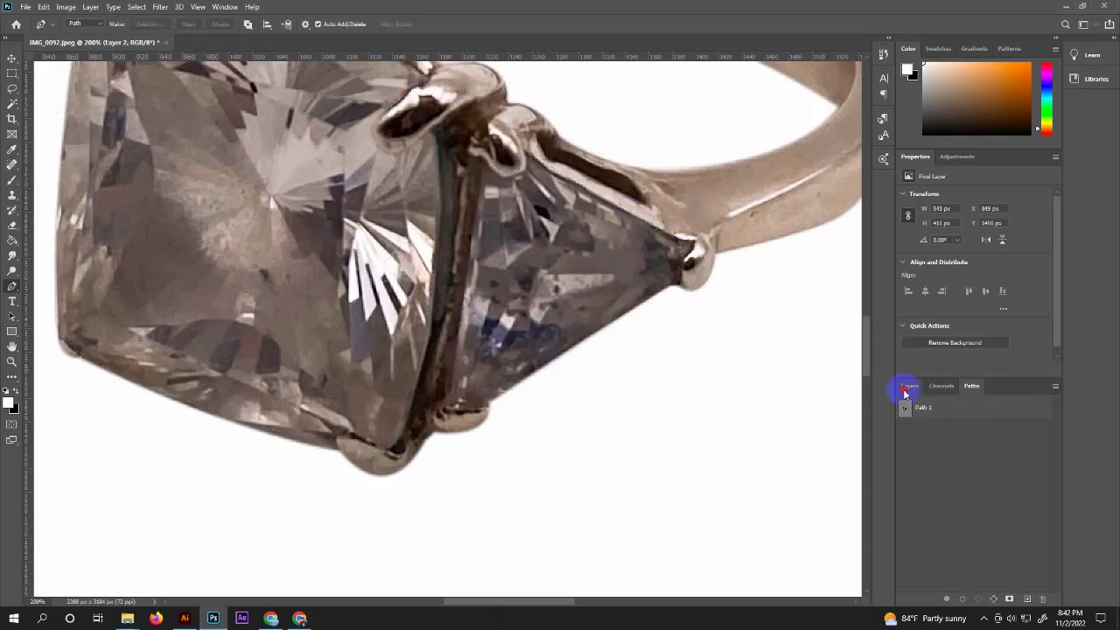
{"action": "left_click", "coordinate": [910, 386]}
{"action": "left_click", "coordinate": [915, 483]}
{"action": "key", "text": "ctrl+0"}
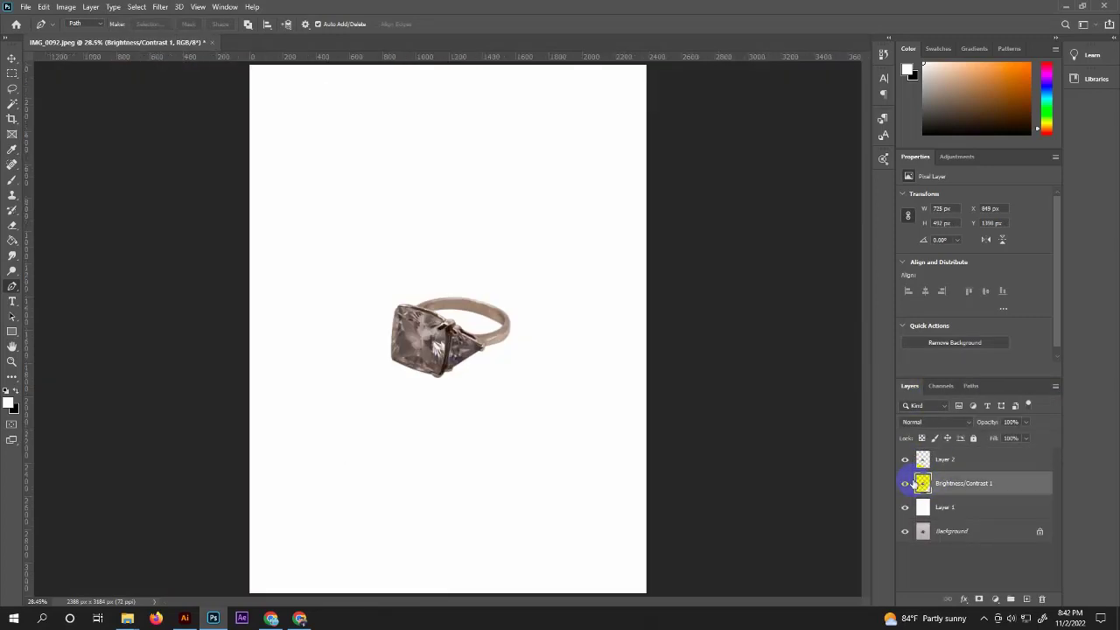
Apply a Camera Raw Filter raising the ring's Saturation and warming its Temperature
{"action": "left_click", "coordinate": [160, 7]}
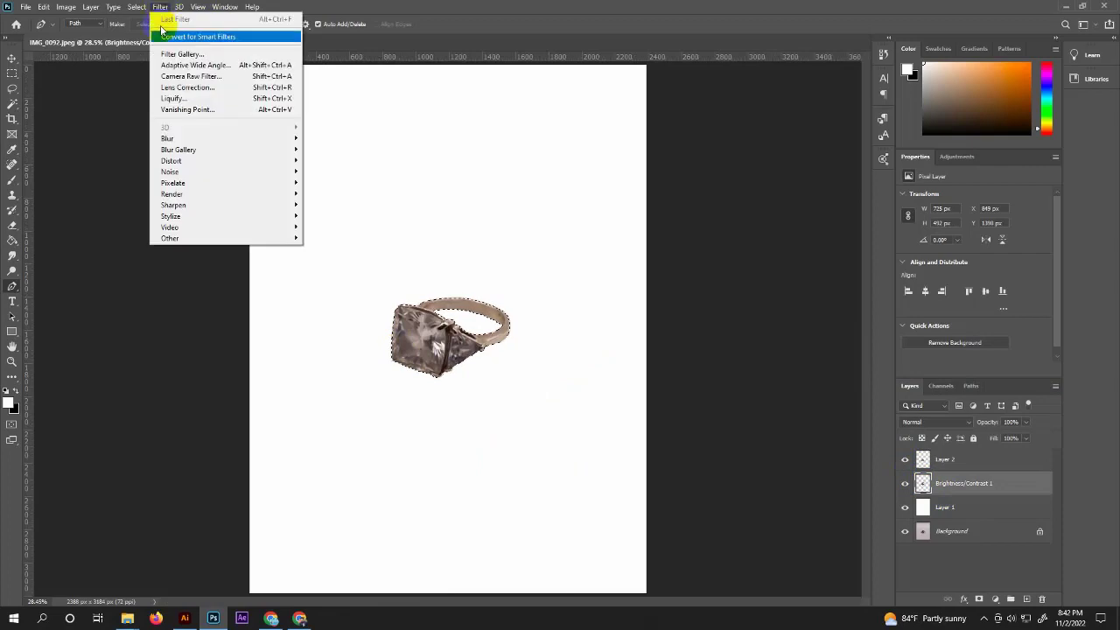
{"action": "left_click", "coordinate": [515, 219]}
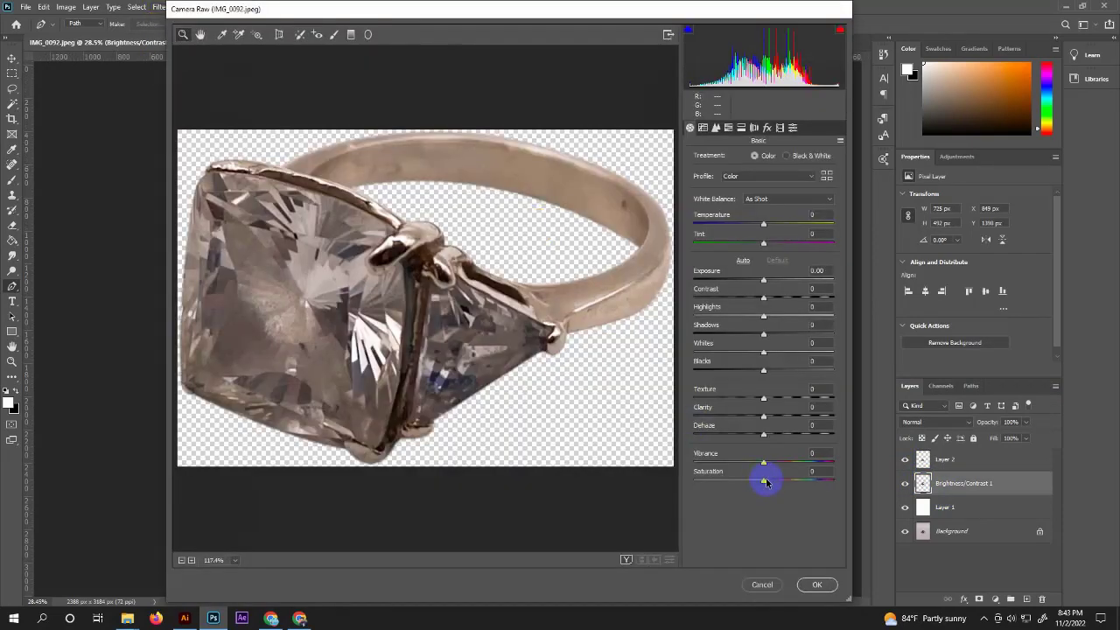
{"action": "mouse_move", "coordinate": [763, 479]}
{"action": "left_mouse_down"}
{"action": "mouse_move", "coordinate": [755, 484]}
{"action": "mouse_move", "coordinate": [782, 480]}
{"action": "left_mouse_up"}
{"action": "left_click", "coordinate": [767, 226]}
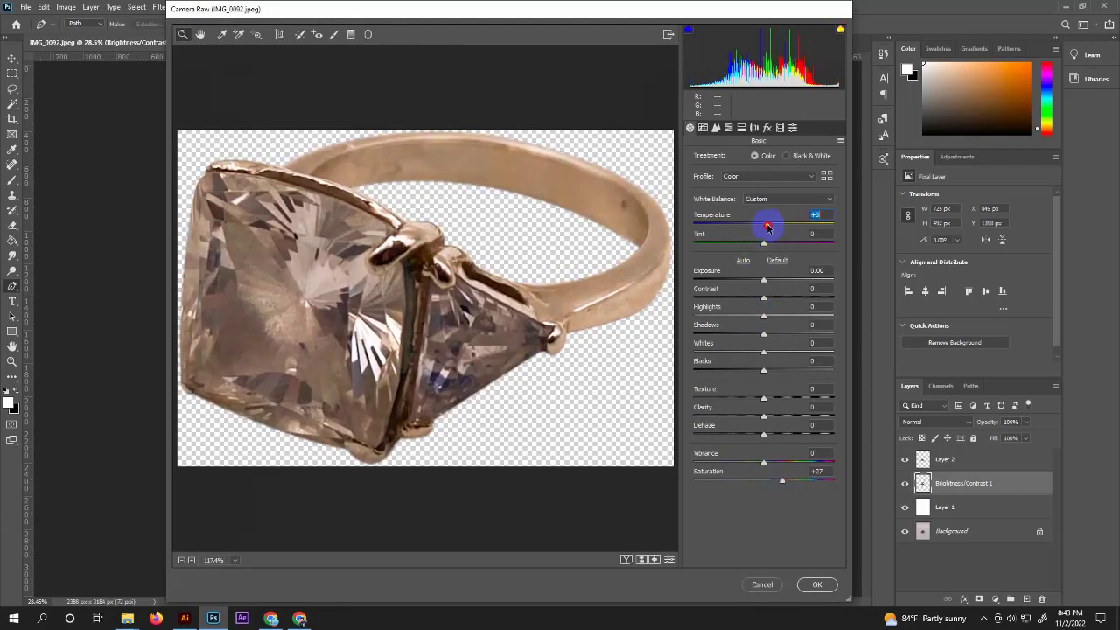
{"action": "left_click_drag", "start_coordinate": [768, 226], "coordinate": [766, 226]}
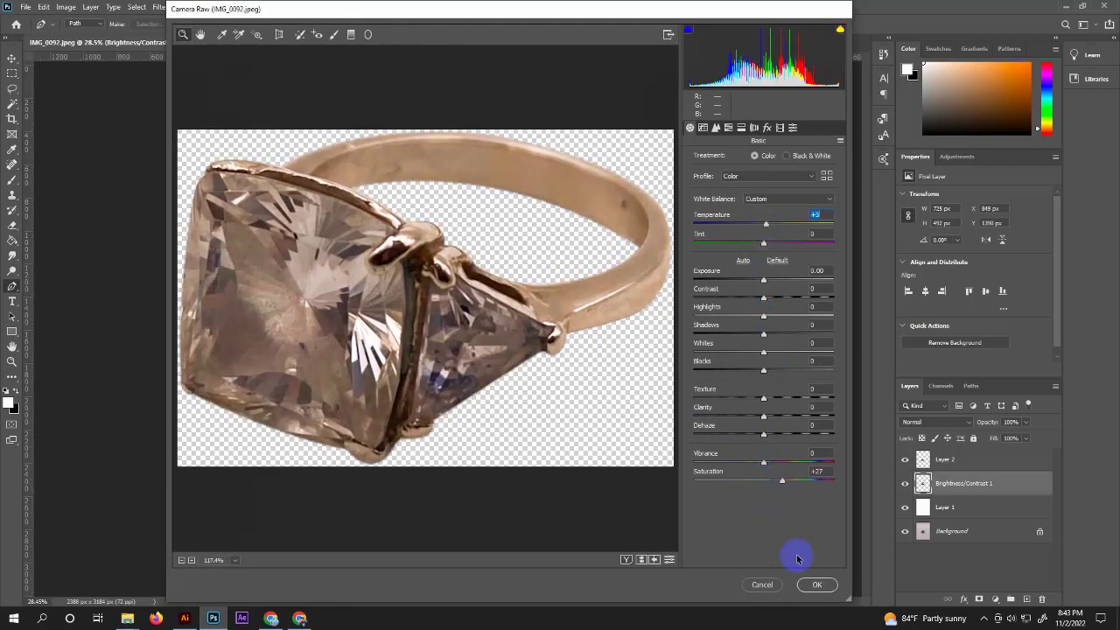
Set Detail sharpening around 44 and Luminance noise reduction 73, then apply the filter
{"action": "left_click", "coordinate": [716, 127]}
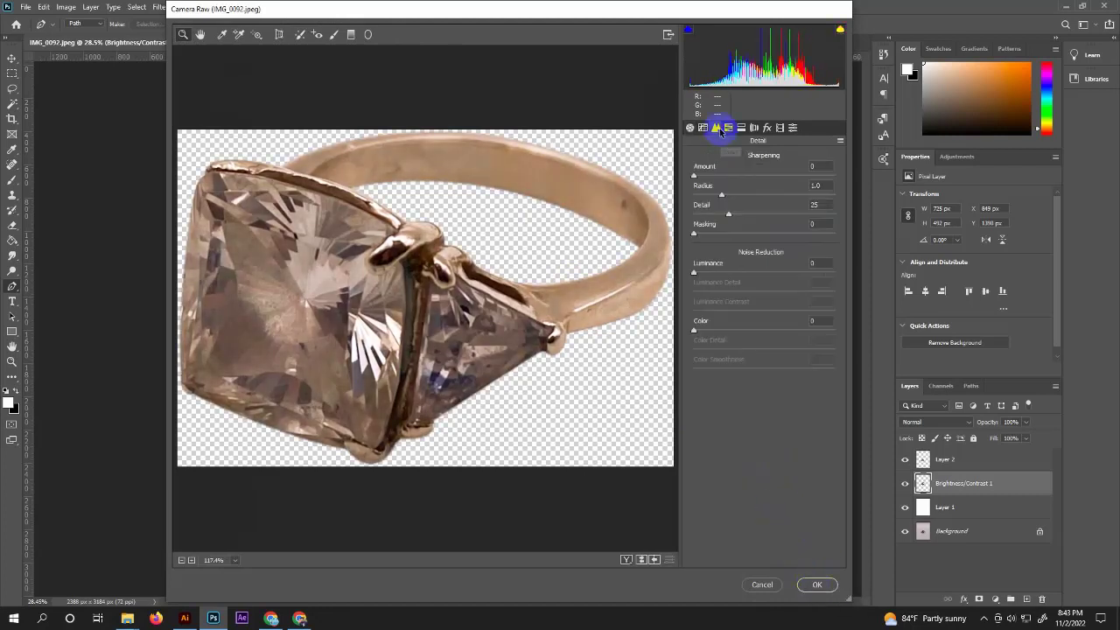
{"action": "left_click", "coordinate": [734, 176]}
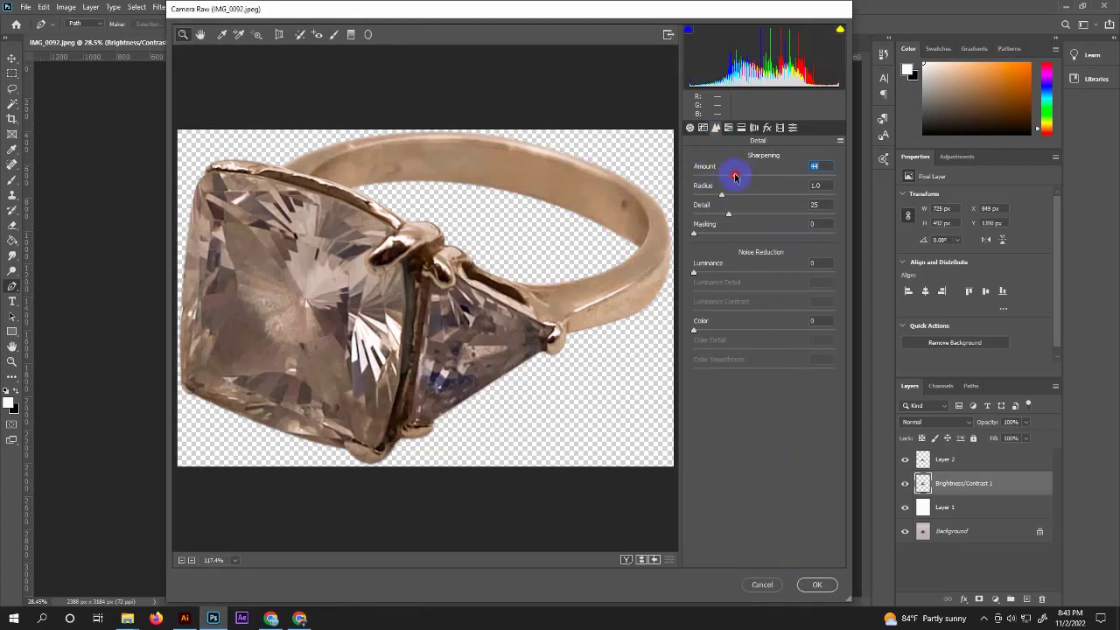
{"action": "left_click_drag", "start_coordinate": [721, 195], "coordinate": [745, 214]}
{"action": "left_click_drag", "start_coordinate": [695, 273], "coordinate": [739, 274]}
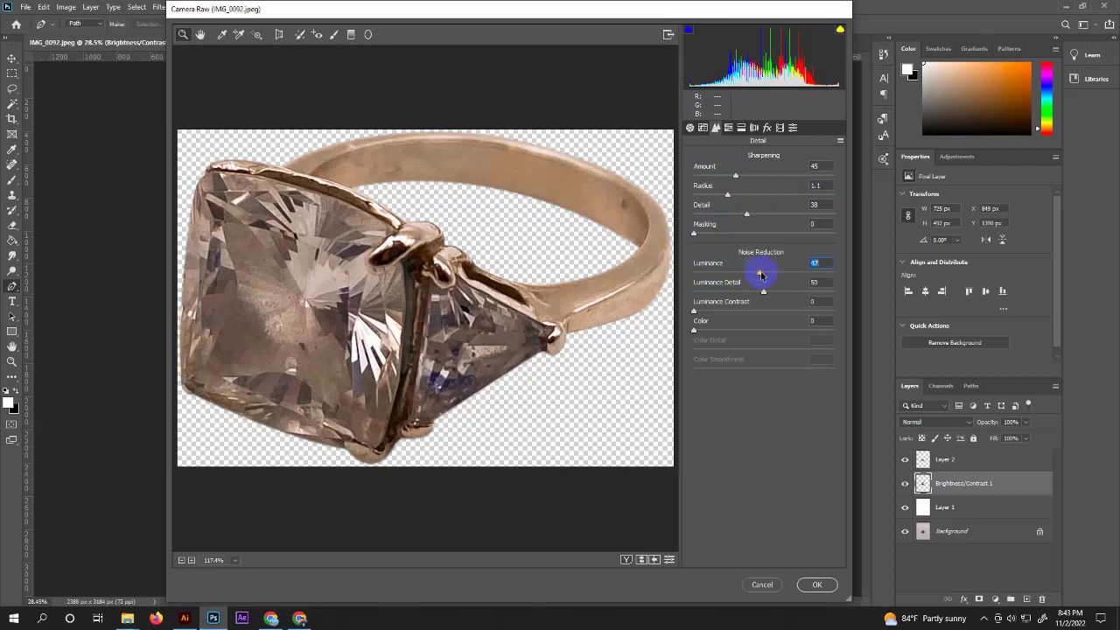
{"action": "double_click", "coordinate": [723, 314]}
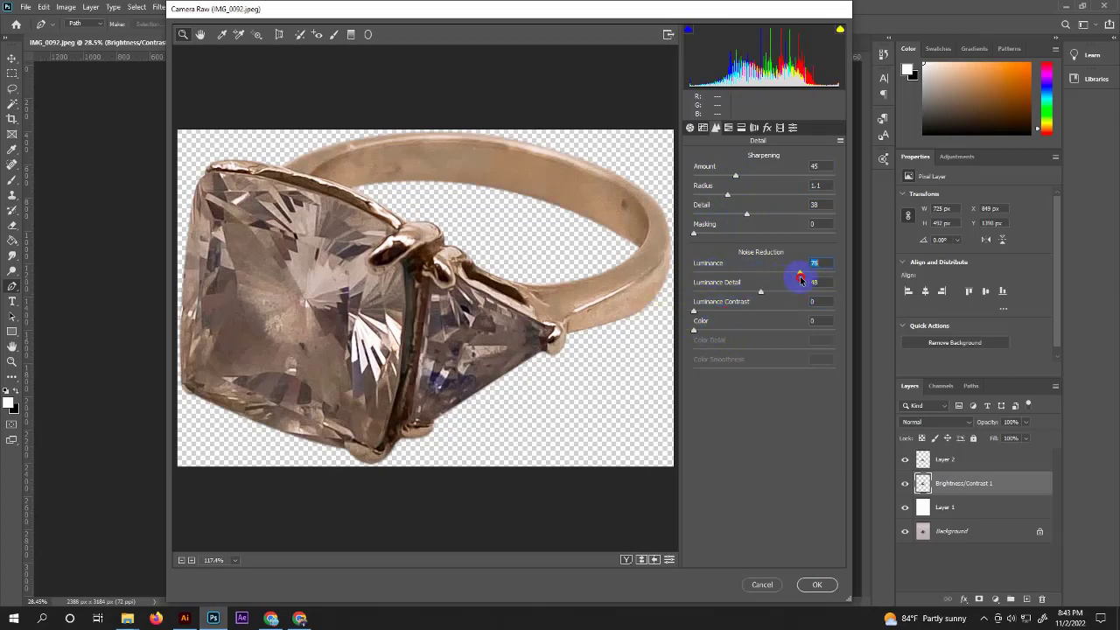
{"action": "left_click_drag", "start_coordinate": [800, 278], "coordinate": [715, 301]}
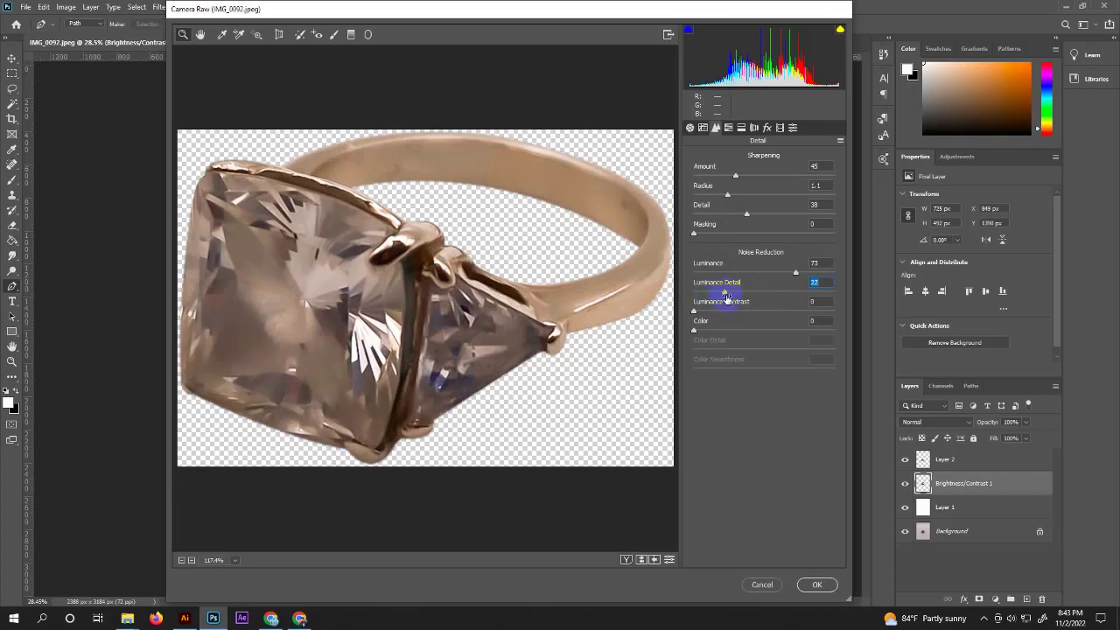
{"action": "left_click", "coordinate": [805, 583]}
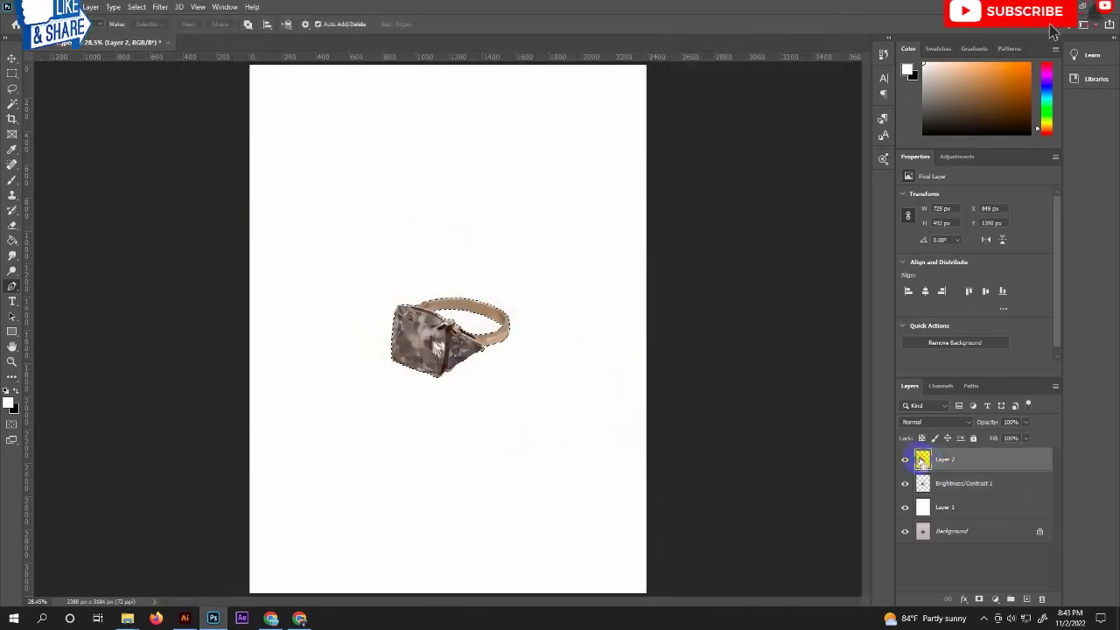
Look through the Filter and Window menus and close them without choosing anything
{"action": "left_click", "coordinate": [160, 7]}
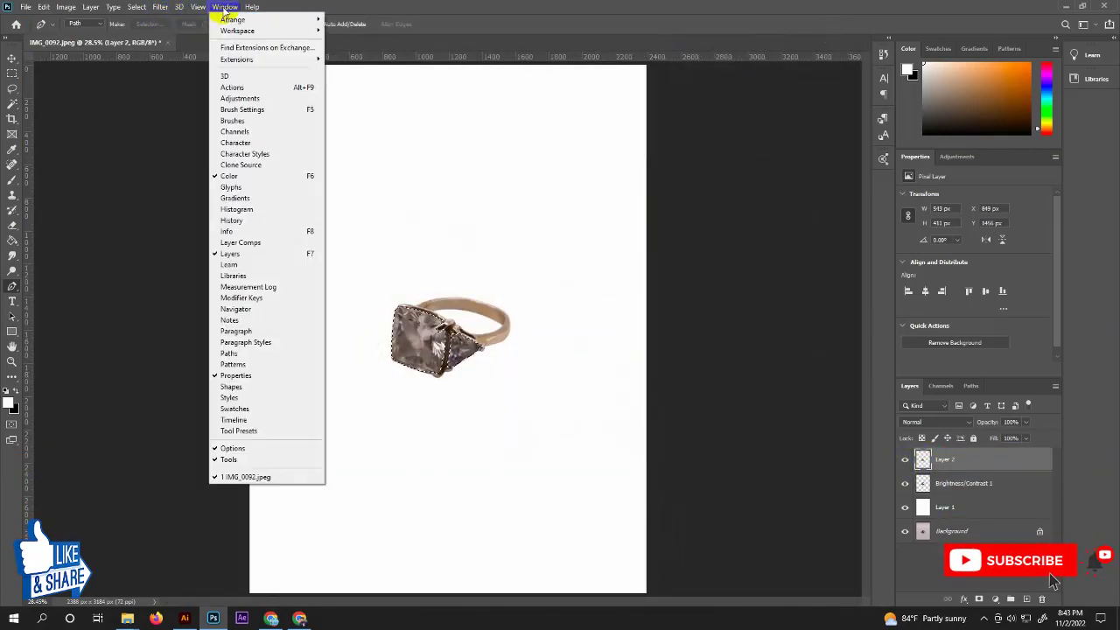
{"action": "left_click", "coordinate": [174, 10]}
{"action": "left_click", "coordinate": [174, 10]}
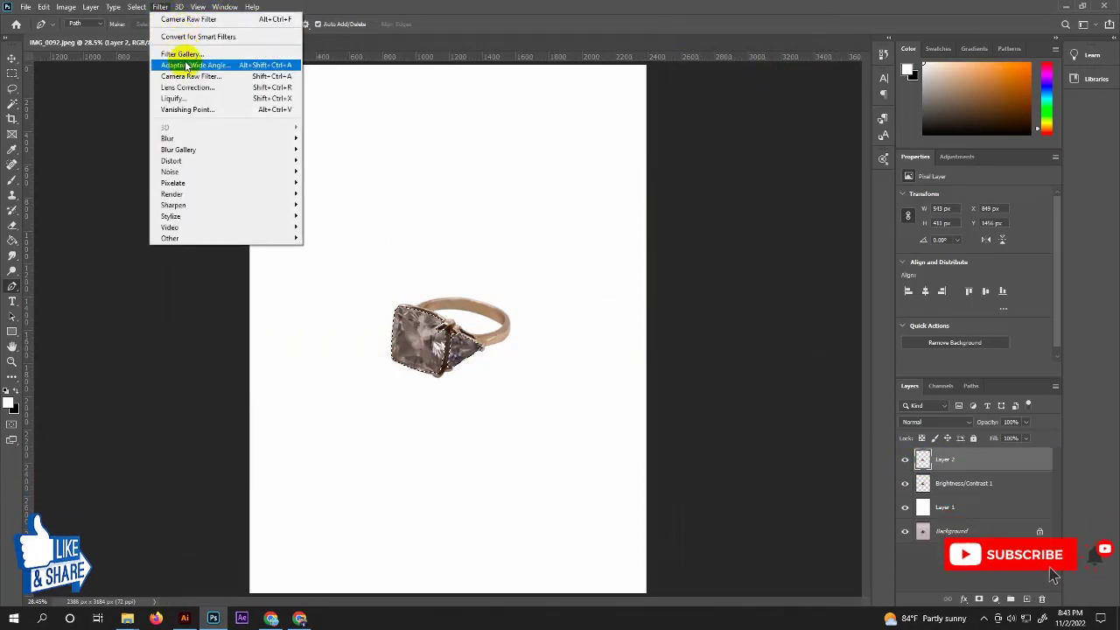
{"action": "left_click", "coordinate": [605, 247]}
In Camera Raw, set the gems to Saturation -100, Temperature +58, with brighter exposure and whites
{"action": "key", "text": "ctrl+shift+a"}
{"action": "left_click_drag", "start_coordinate": [757, 479], "coordinate": [642, 475]}
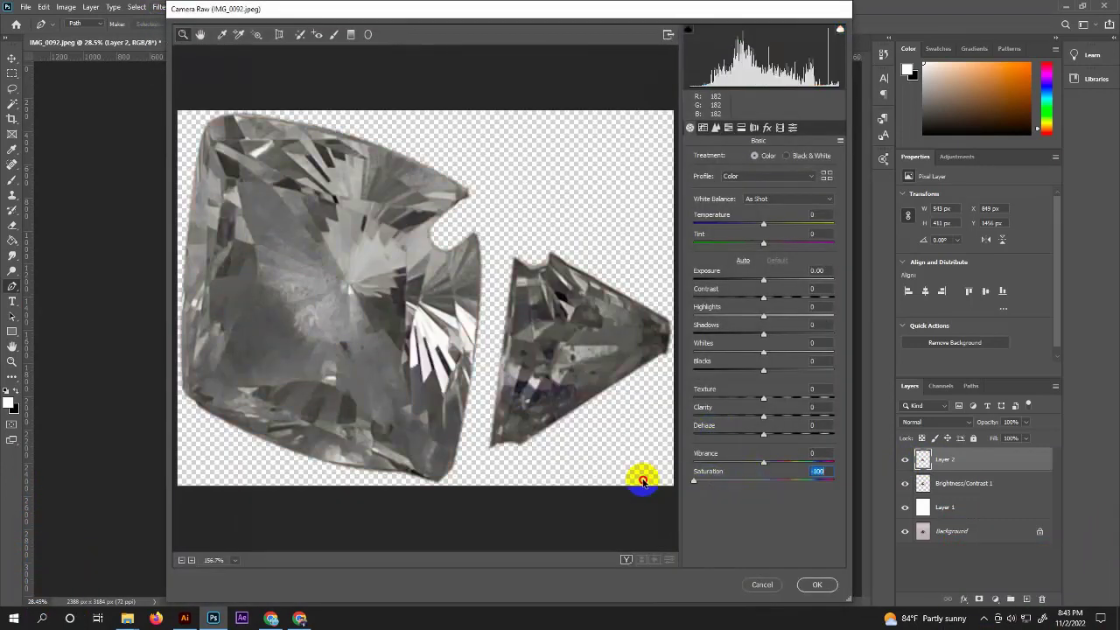
{"action": "mouse_move", "coordinate": [763, 223]}
{"action": "left_mouse_down"}
{"action": "mouse_move", "coordinate": [825, 223]}
{"action": "mouse_move", "coordinate": [803, 223]}
{"action": "left_mouse_up"}
{"action": "mouse_move", "coordinate": [765, 281]}
{"action": "left_mouse_down"}
{"action": "mouse_move", "coordinate": [778, 280]}
{"action": "mouse_move", "coordinate": [733, 299]}
{"action": "mouse_move", "coordinate": [663, 295]}
{"action": "mouse_move", "coordinate": [767, 301]}
{"action": "mouse_move", "coordinate": [790, 315]}
{"action": "mouse_move", "coordinate": [763, 316]}
{"action": "mouse_move", "coordinate": [768, 281]}
{"action": "left_mouse_up"}
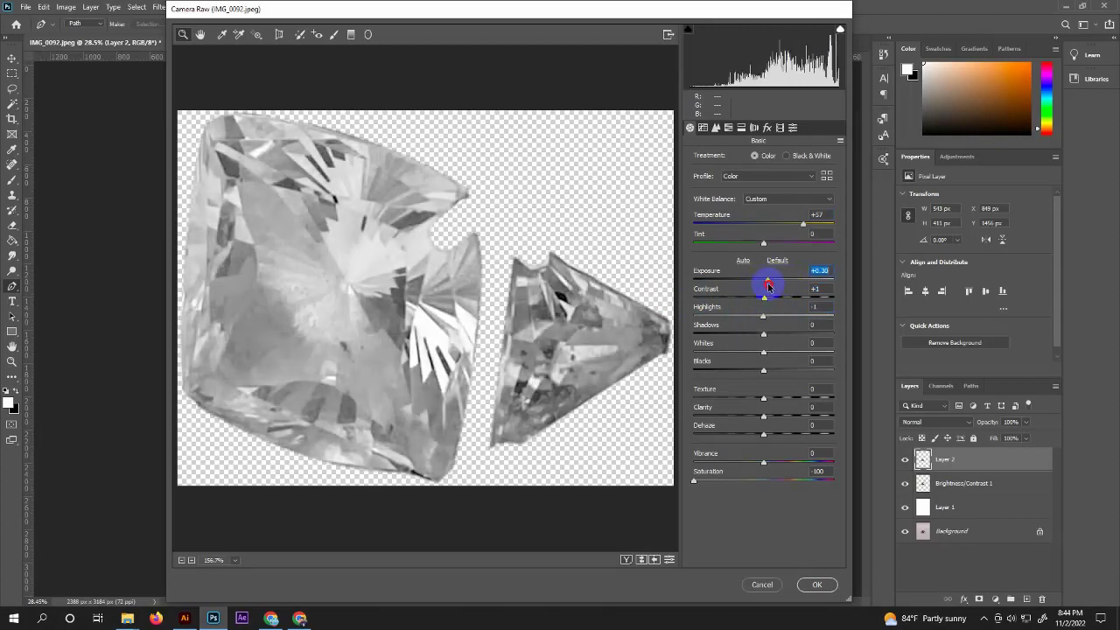
{"action": "left_click_drag", "start_coordinate": [801, 225], "coordinate": [804, 224]}
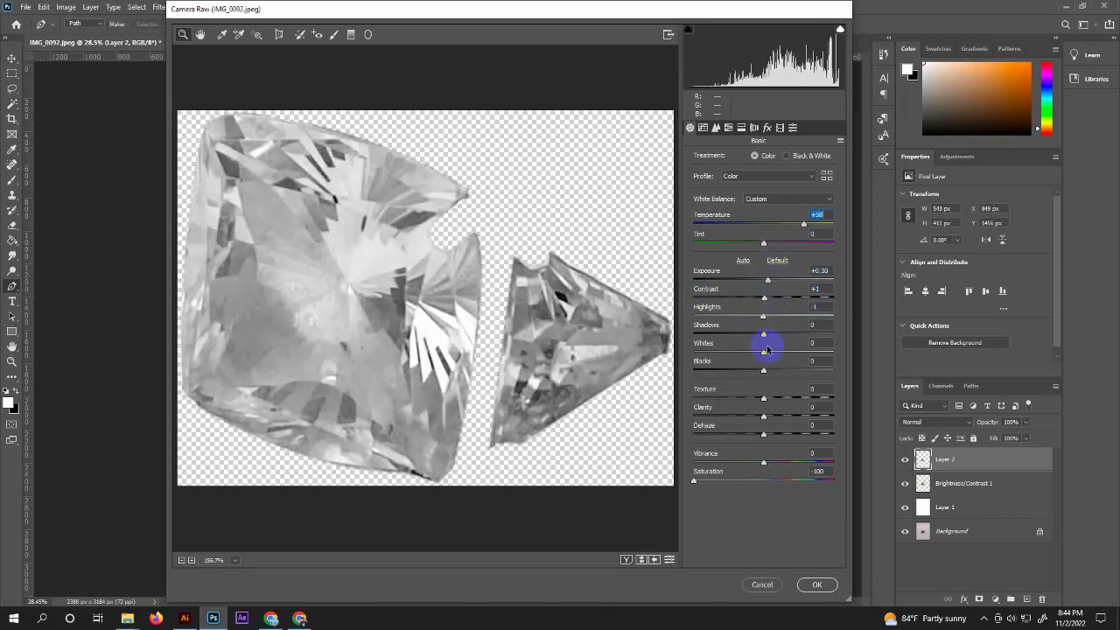
{"action": "mouse_move", "coordinate": [764, 354]}
{"action": "left_mouse_down"}
{"action": "mouse_move", "coordinate": [832, 355]}
{"action": "mouse_move", "coordinate": [806, 362]}
{"action": "left_mouse_up"}
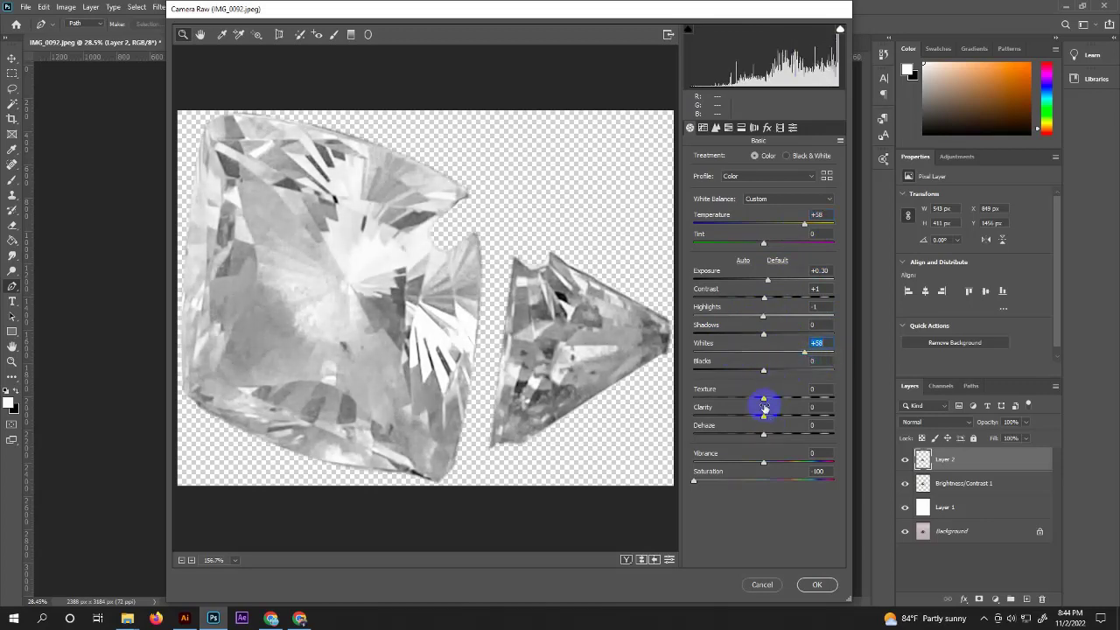
{"action": "left_click", "coordinate": [812, 586]}
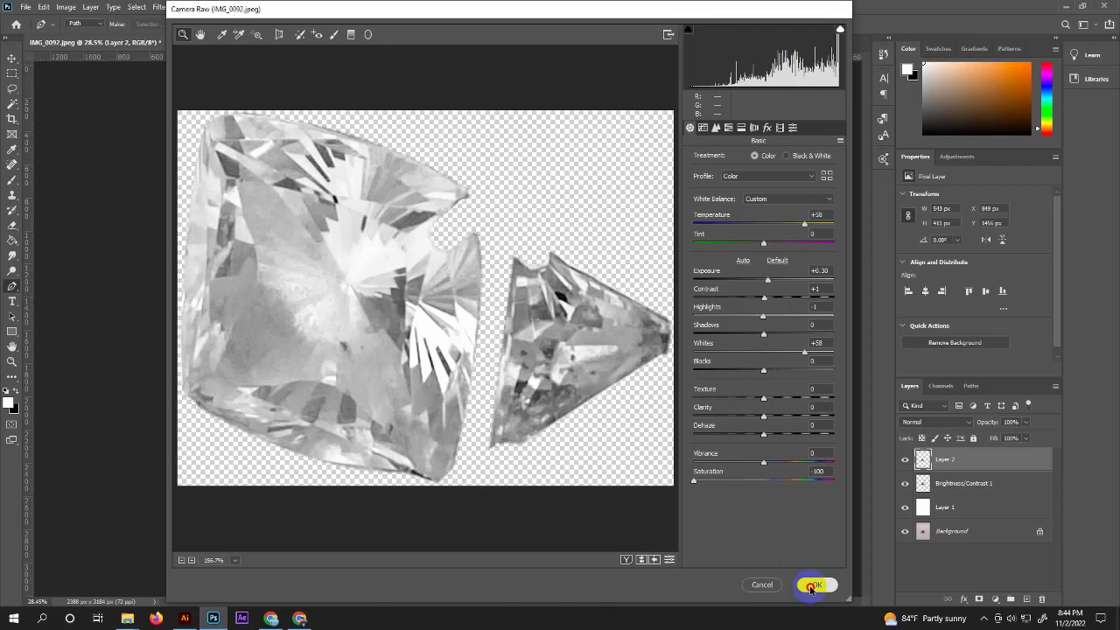
Give the gems Detail sharpening 108 with a larger radius and Luminance noise reduction 100
{"action": "left_click", "coordinate": [716, 127]}
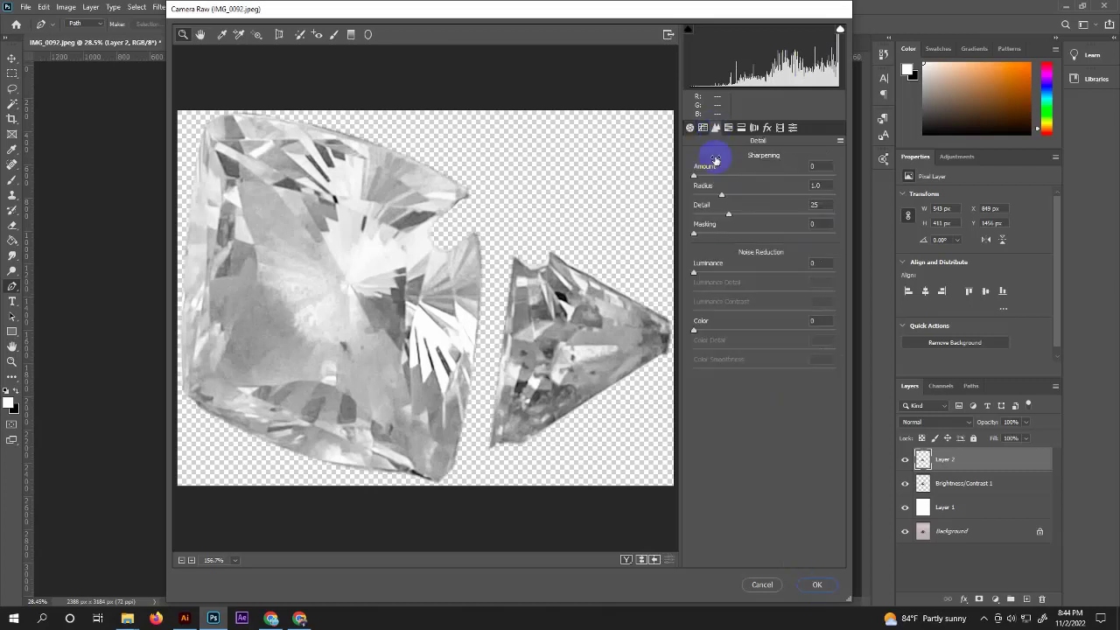
{"action": "left_click_drag", "start_coordinate": [695, 178], "coordinate": [794, 179]}
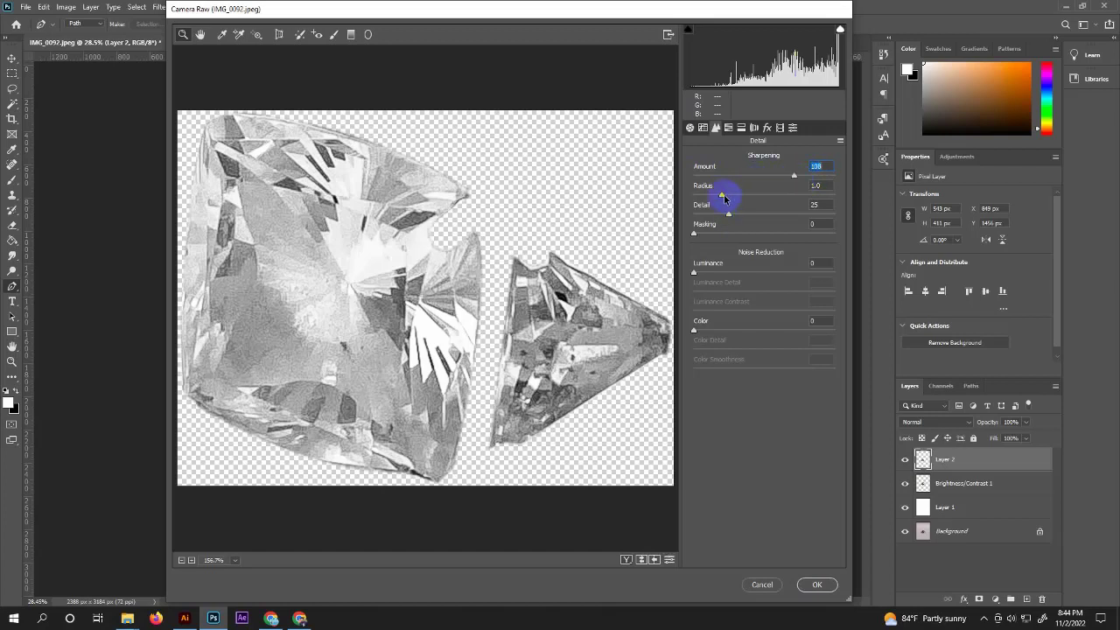
{"action": "mouse_move", "coordinate": [723, 194]}
{"action": "left_mouse_down"}
{"action": "mouse_move", "coordinate": [788, 196]}
{"action": "mouse_move", "coordinate": [777, 196]}
{"action": "left_mouse_up"}
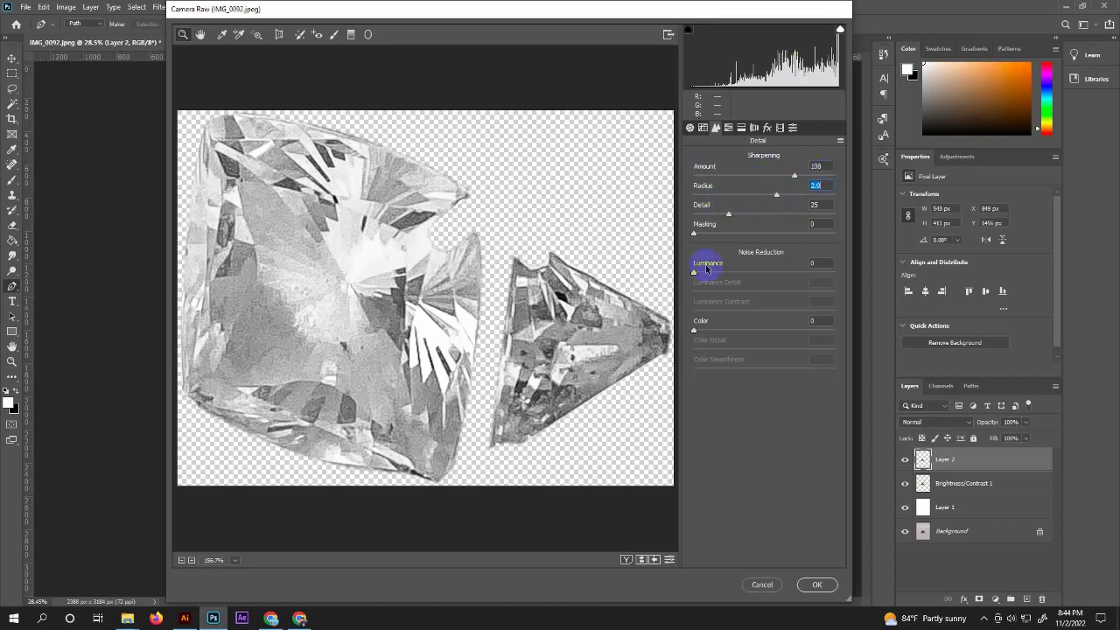
{"action": "mouse_move", "coordinate": [695, 272]}
{"action": "left_mouse_down"}
{"action": "mouse_move", "coordinate": [817, 277]}
{"action": "mouse_move", "coordinate": [753, 291]}
{"action": "mouse_move", "coordinate": [788, 291]}
{"action": "left_mouse_up"}
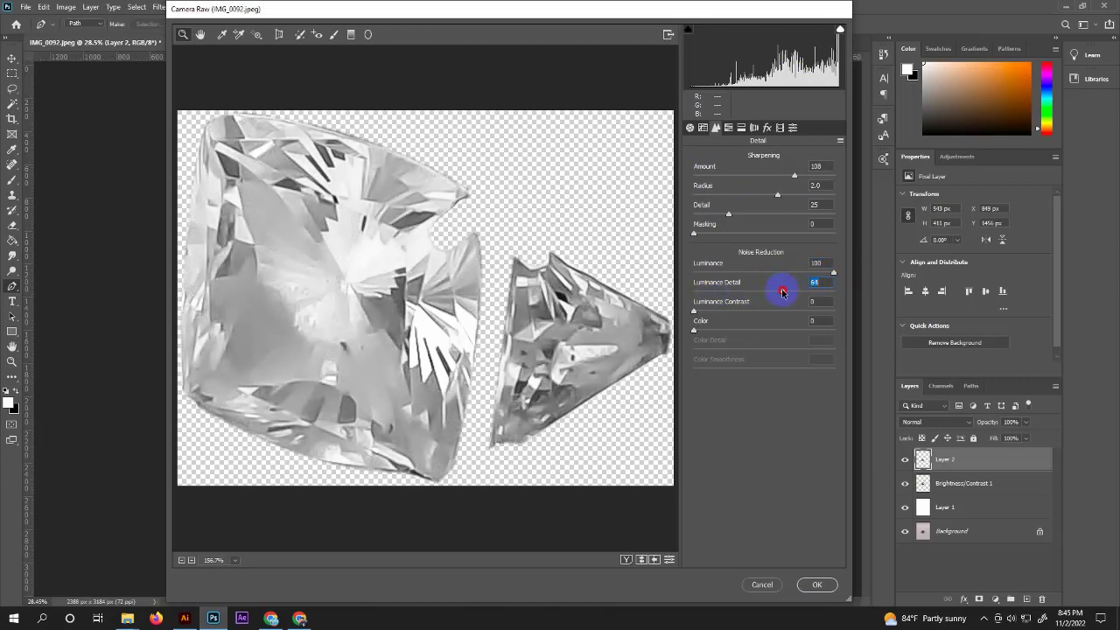
{"action": "left_click", "coordinate": [816, 585]}
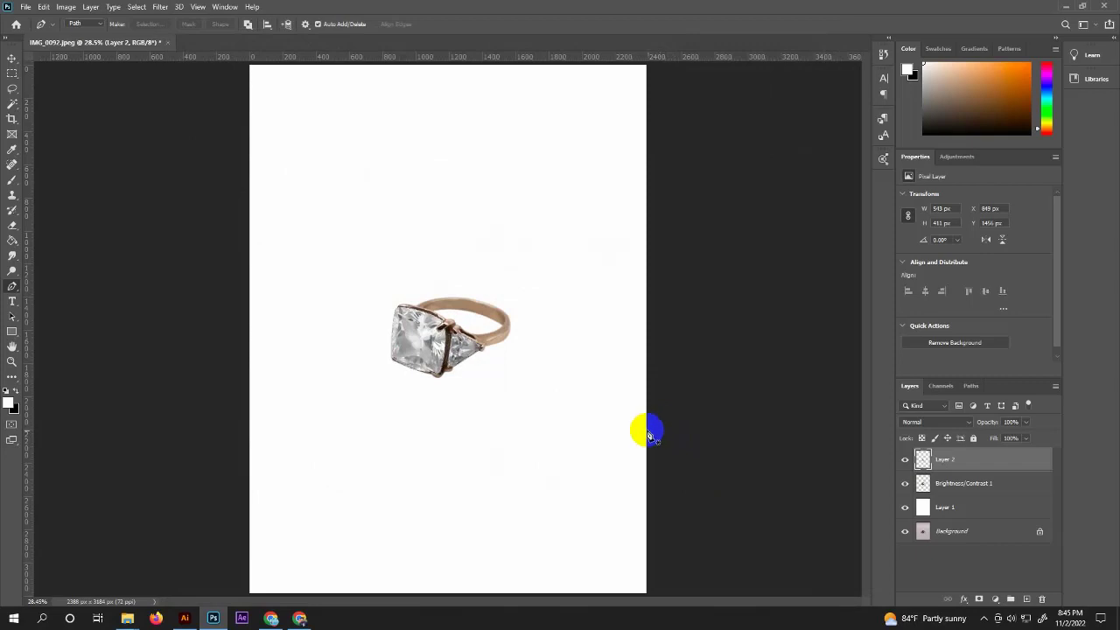
Apply an Unsharp Mask of 71% amount and 8.9 px radius to the selected stones
{"action": "left_click", "coordinate": [922, 459], "text": "ctrl"}
{"action": "left_click", "coordinate": [160, 6]}
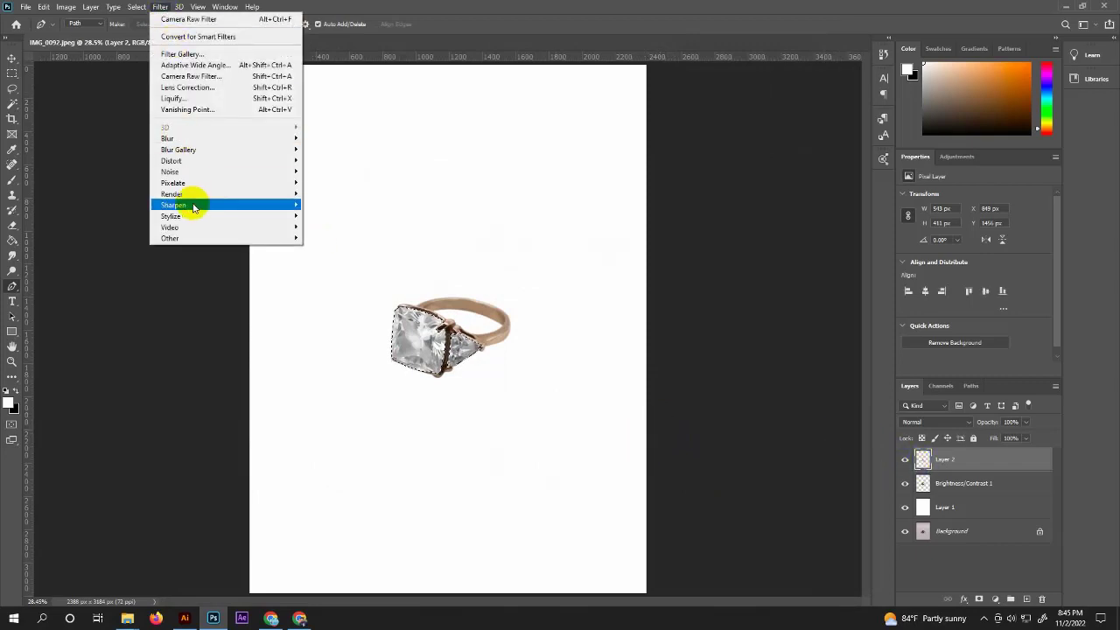
{"action": "left_click", "coordinate": [324, 257]}
{"action": "left_click_drag", "start_coordinate": [565, 183], "coordinate": [550, 182]}
{"action": "left_click", "coordinate": [611, 127]}
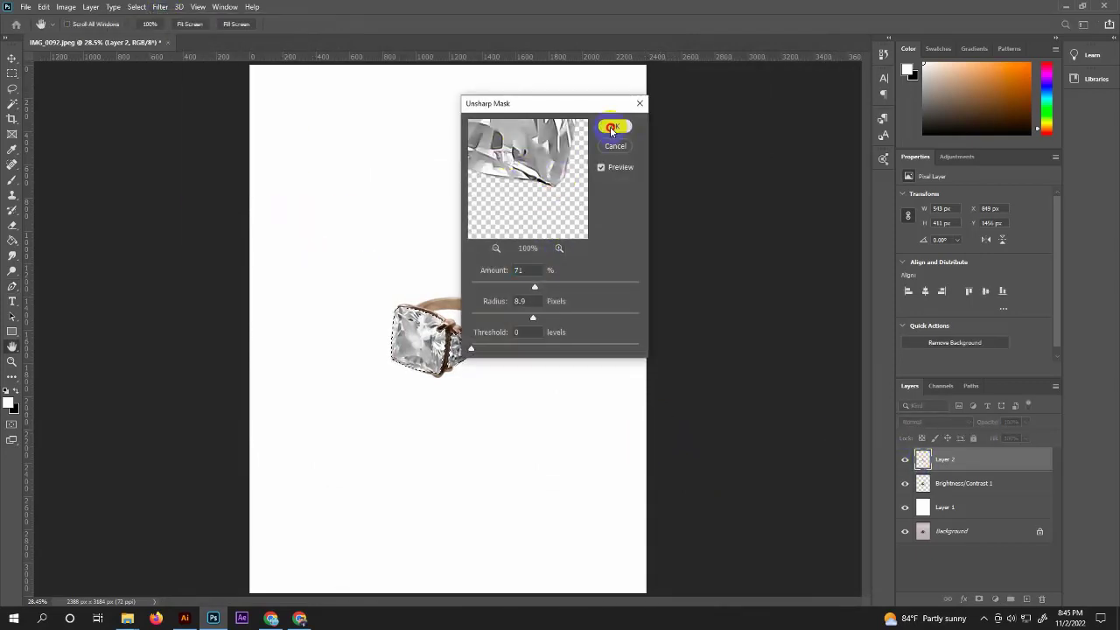
{"action": "left_click", "coordinate": [927, 482]}
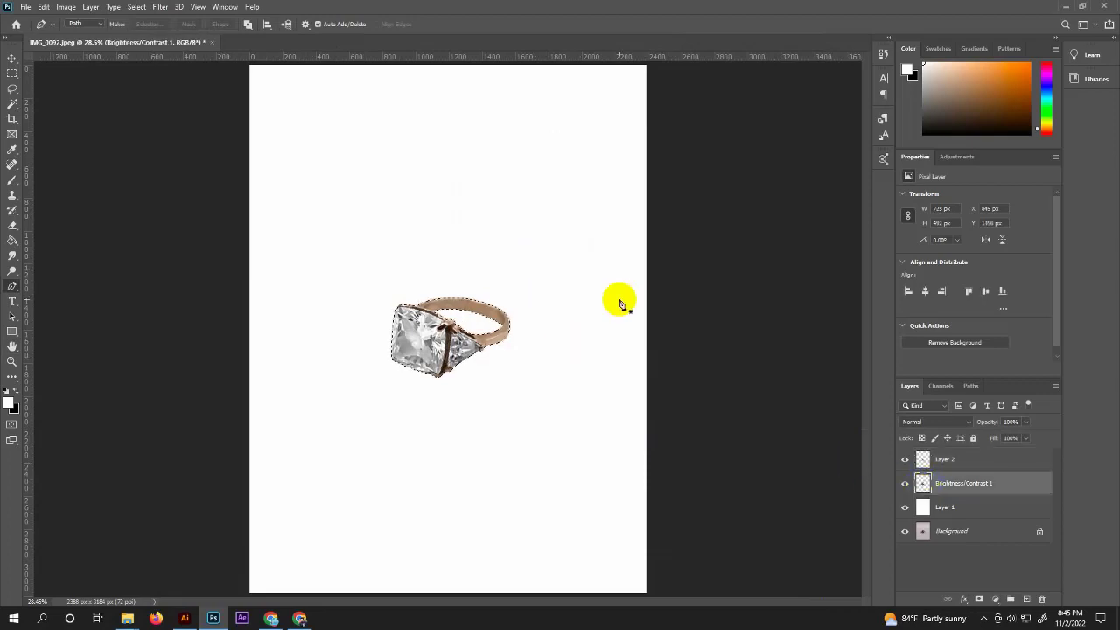
At 100% with the ring selection loaded, brush paint over the band's bright streaks
{"action": "key", "text": "ctrl+1"}
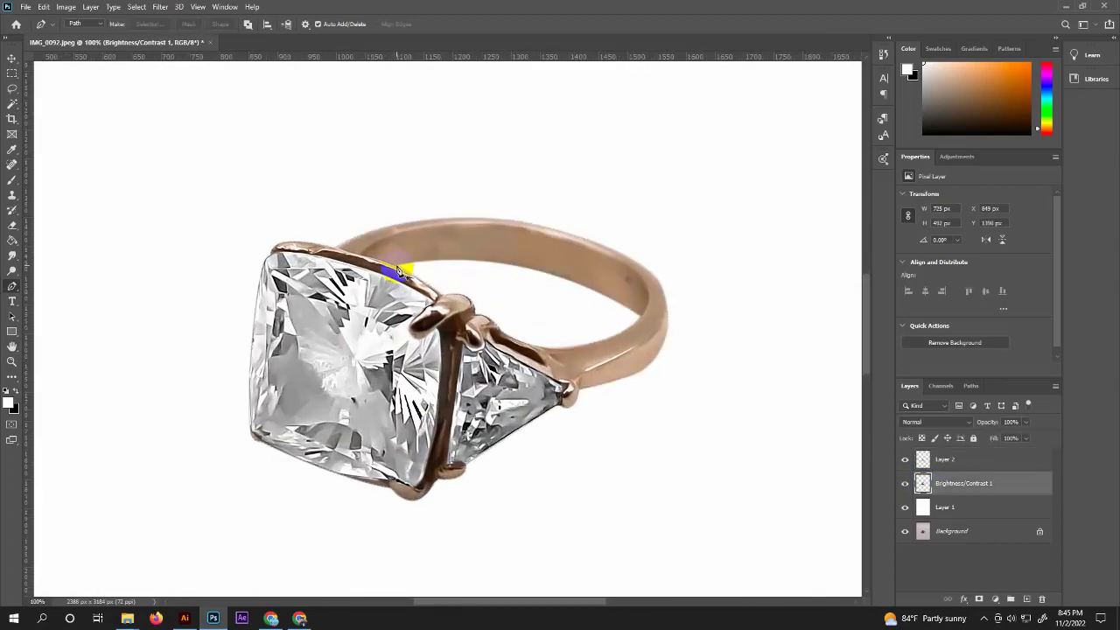
{"action": "left_click", "coordinate": [923, 483], "text": "ctrl"}
{"action": "left_click", "coordinate": [11, 180]}
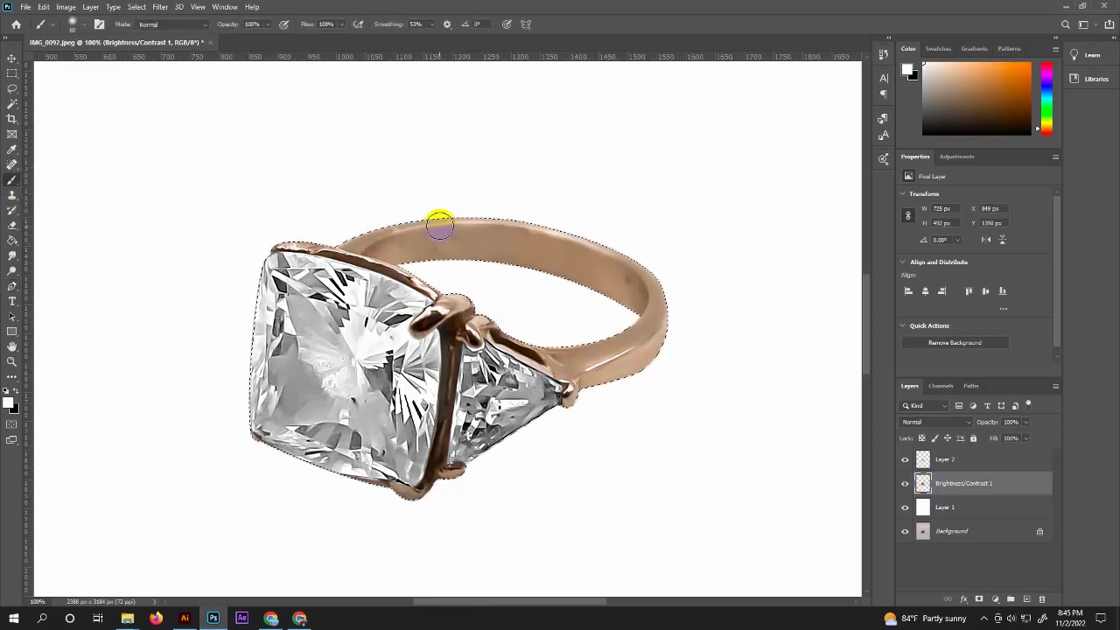
{"action": "left_click_drag", "start_coordinate": [500, 246], "coordinate": [506, 254]}
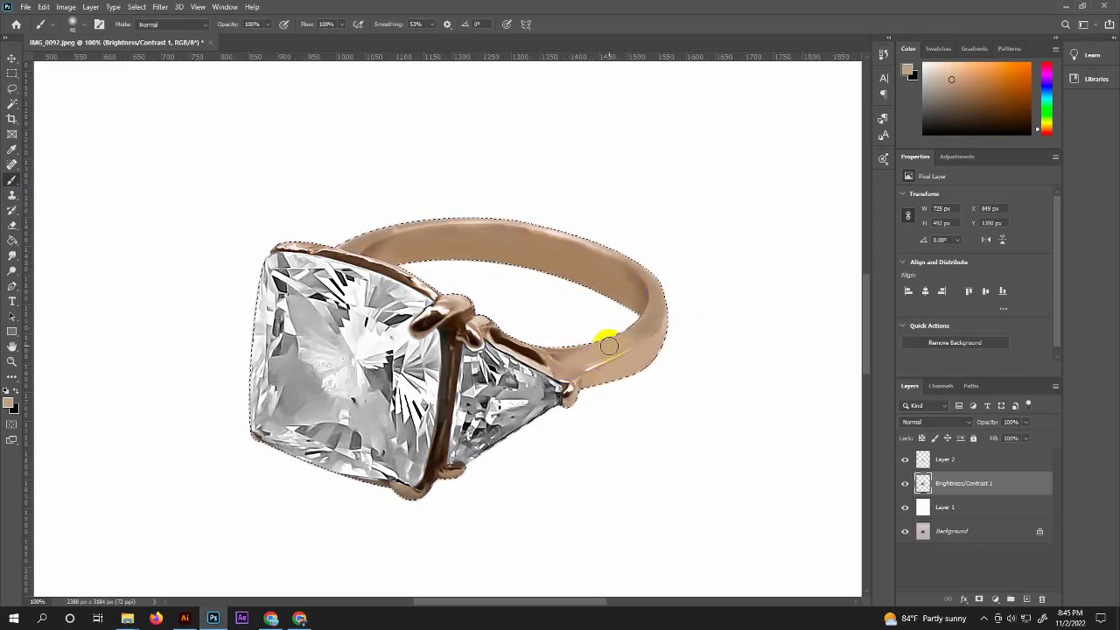
{"action": "left_click_drag", "start_coordinate": [653, 278], "coordinate": [718, 268]}
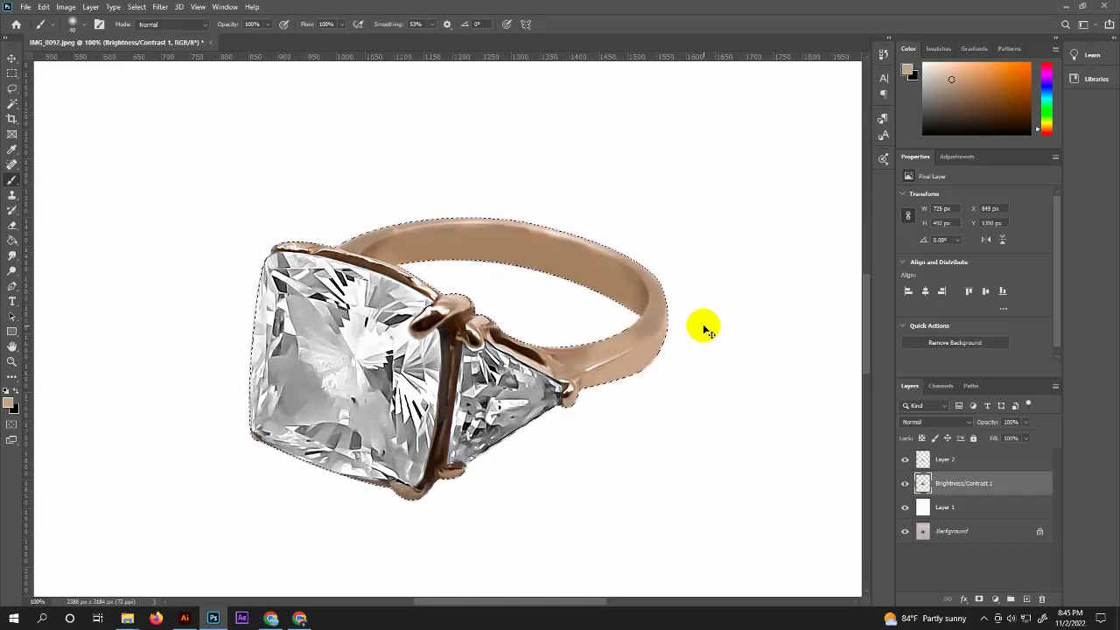
Blend the band's outer edge and top with the Mixer Brush into a smooth rose-gold tone
{"action": "left_click", "coordinate": [12, 254]}
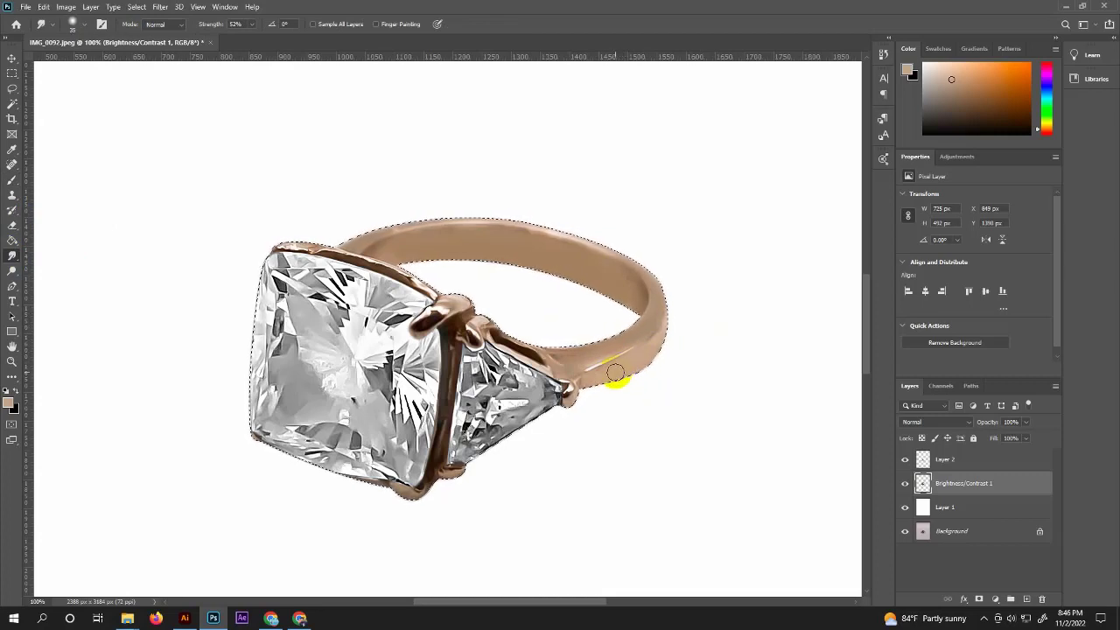
{"action": "right_click", "coordinate": [12, 254]}
{"action": "left_click", "coordinate": [52, 278]}
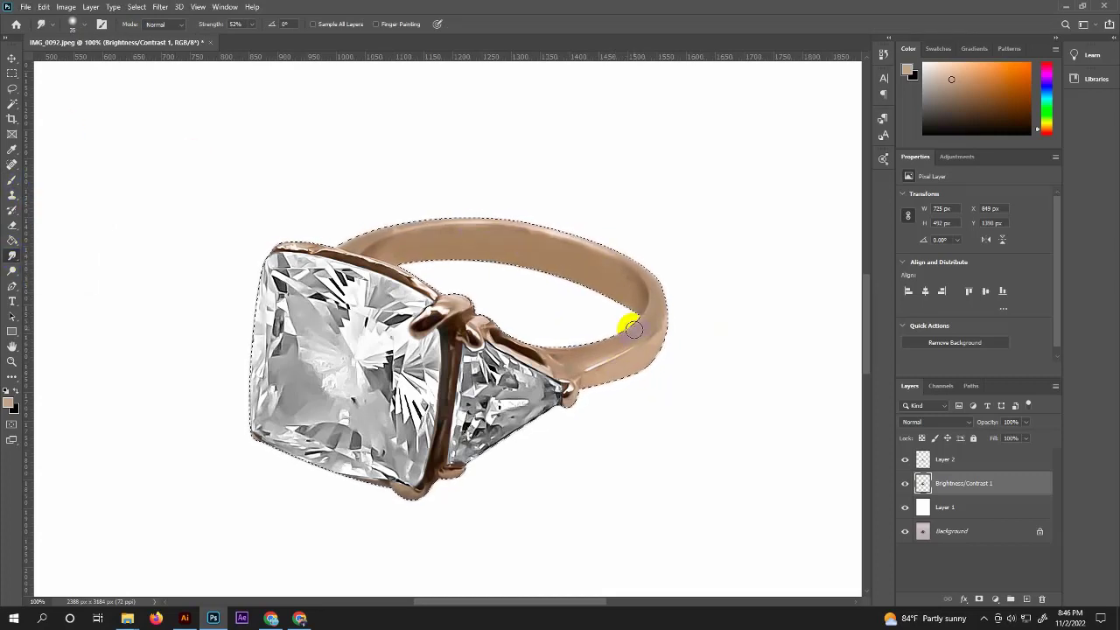
{"action": "key", "text": "v"}
{"action": "left_click", "coordinate": [12, 255]}
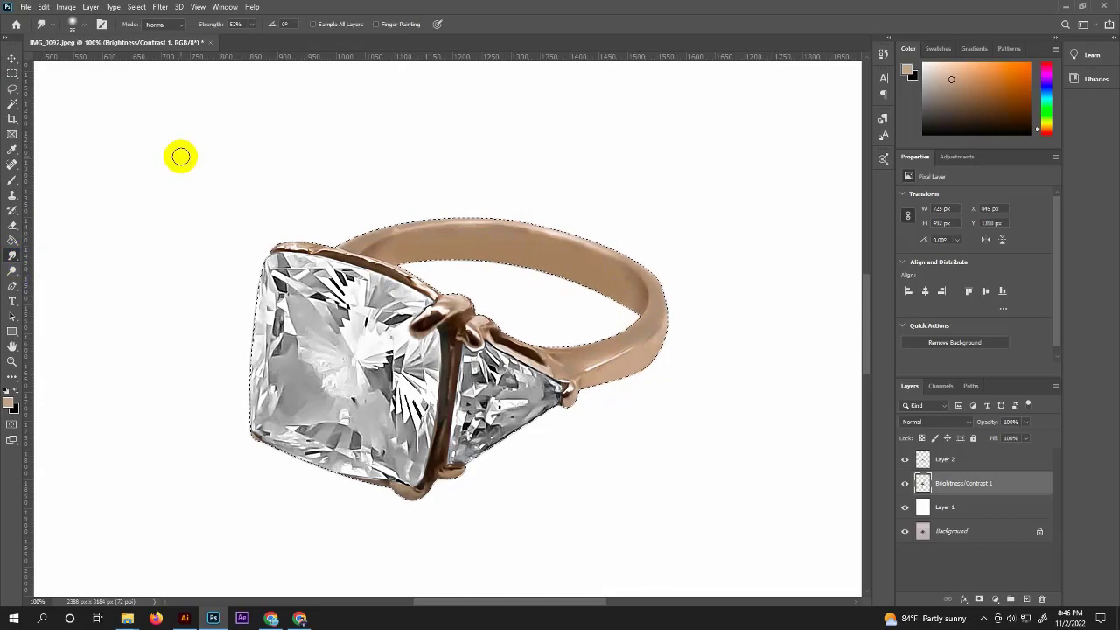
{"action": "right_click", "coordinate": [12, 180]}
{"action": "left_click", "coordinate": [70, 216]}
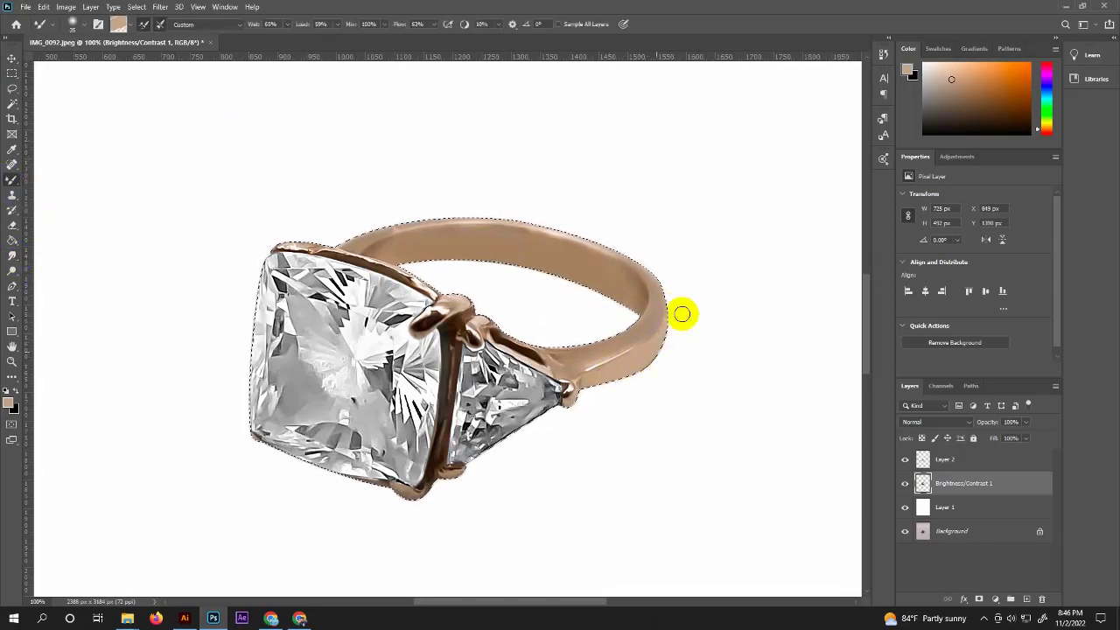
{"action": "left_click_drag", "start_coordinate": [682, 313], "coordinate": [601, 349]}
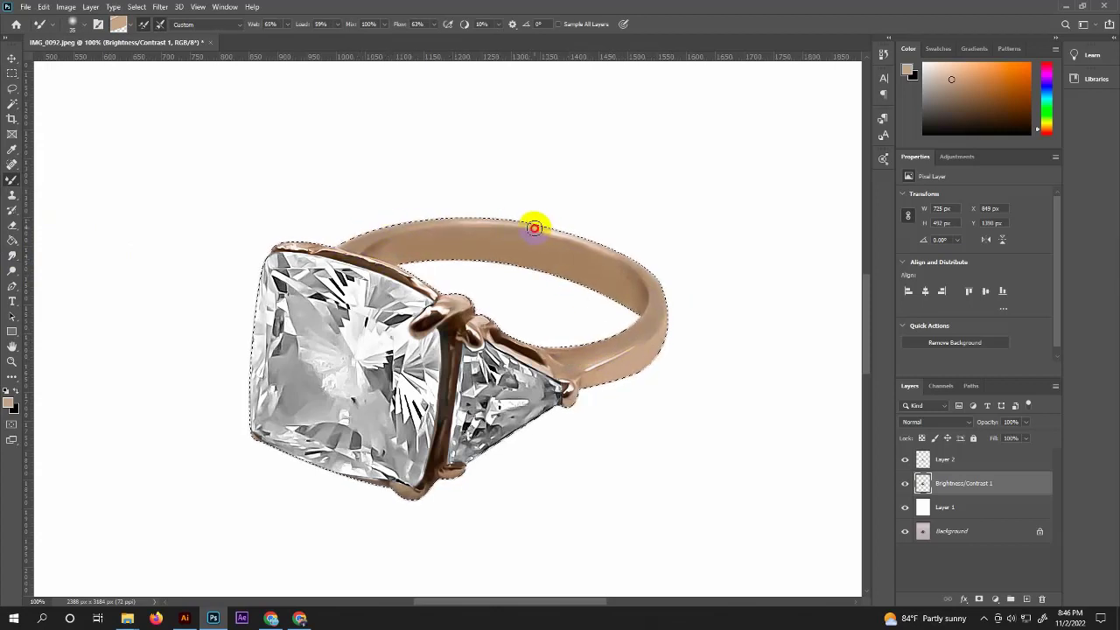
{"action": "left_click_drag", "start_coordinate": [534, 228], "coordinate": [523, 236]}
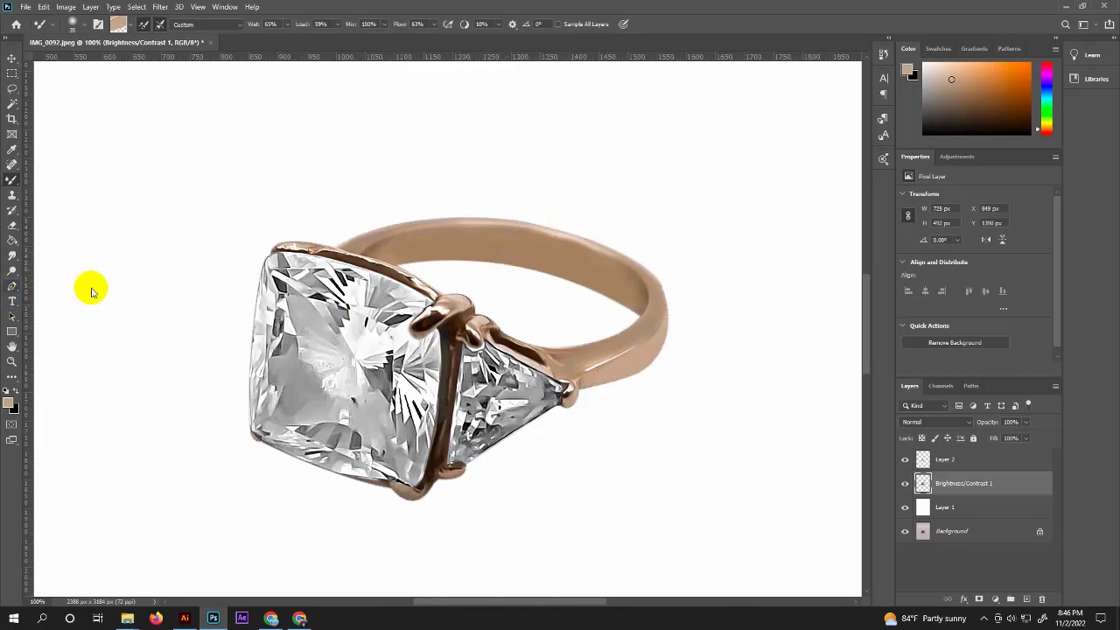
{"action": "left_click", "coordinate": [12, 287]}
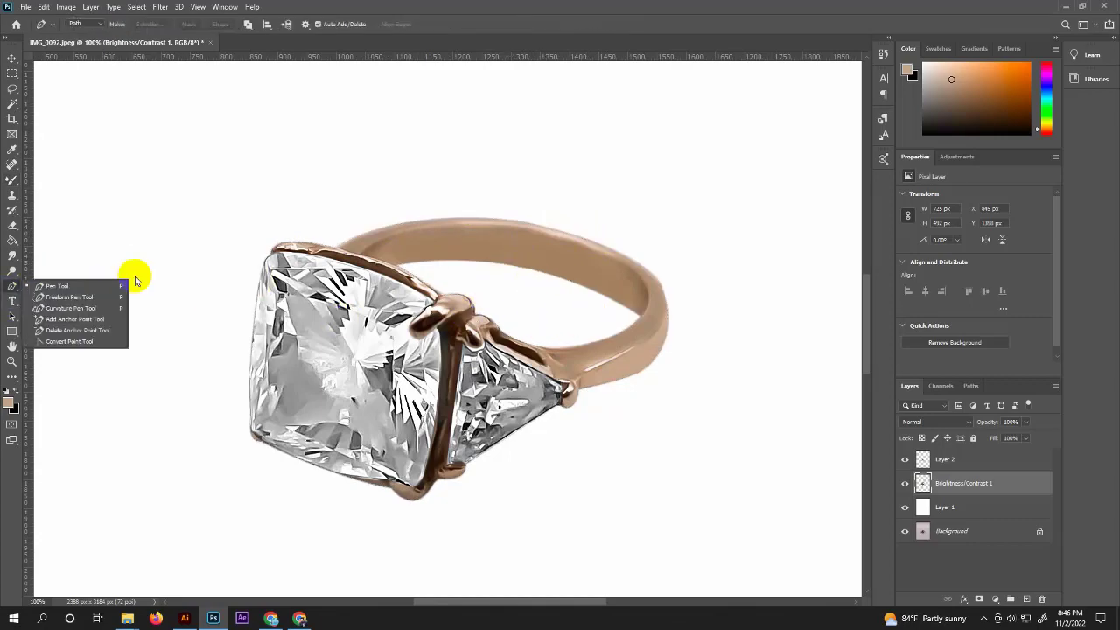
Trace a Pen path around the band's inner surface at 200% zoom
{"action": "left_click", "coordinate": [57, 286]}
{"action": "scroll", "coordinate": [601, 316], "scroll_direction": "up", "scroll_amount": 2}
{"action": "scroll", "coordinate": [607, 309], "scroll_direction": "up", "scroll_amount": 1}
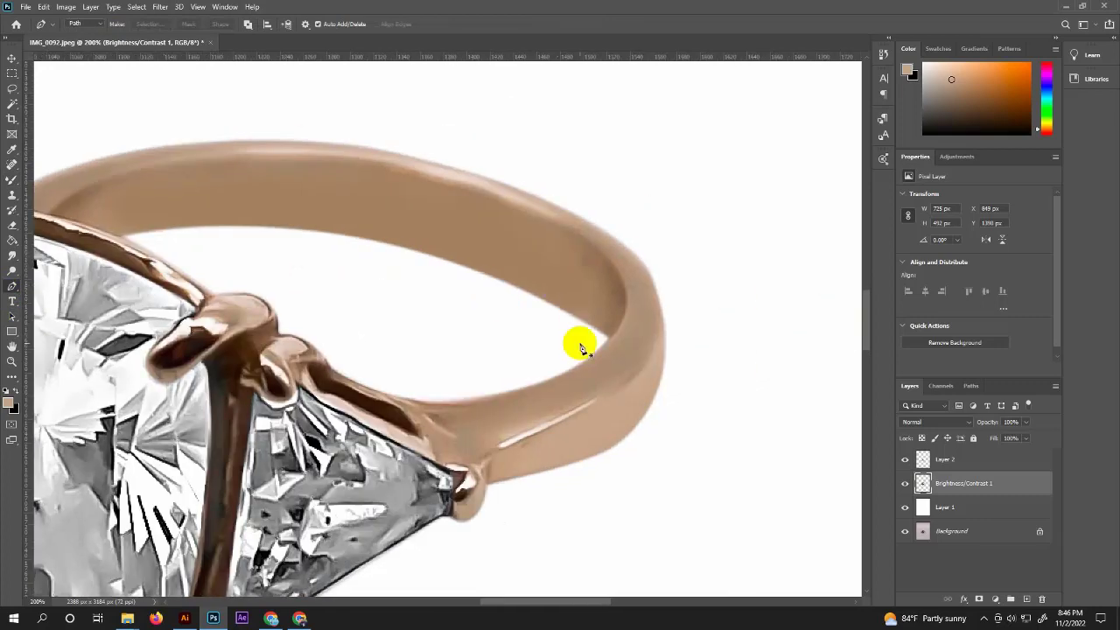
{"action": "left_click", "coordinate": [602, 343]}
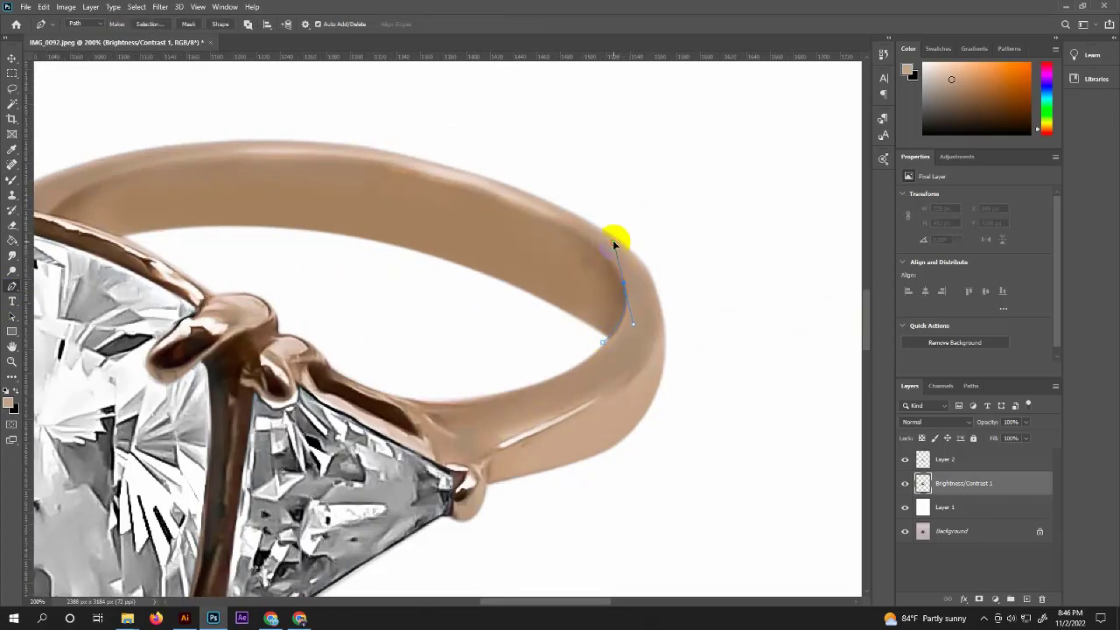
{"action": "left_click", "coordinate": [615, 243]}
{"action": "left_click", "coordinate": [549, 193]}
{"action": "left_click", "coordinate": [432, 174]}
{"action": "left_click", "coordinate": [316, 155]}
{"action": "left_click_drag", "start_coordinate": [232, 186], "coordinate": [334, 172]}
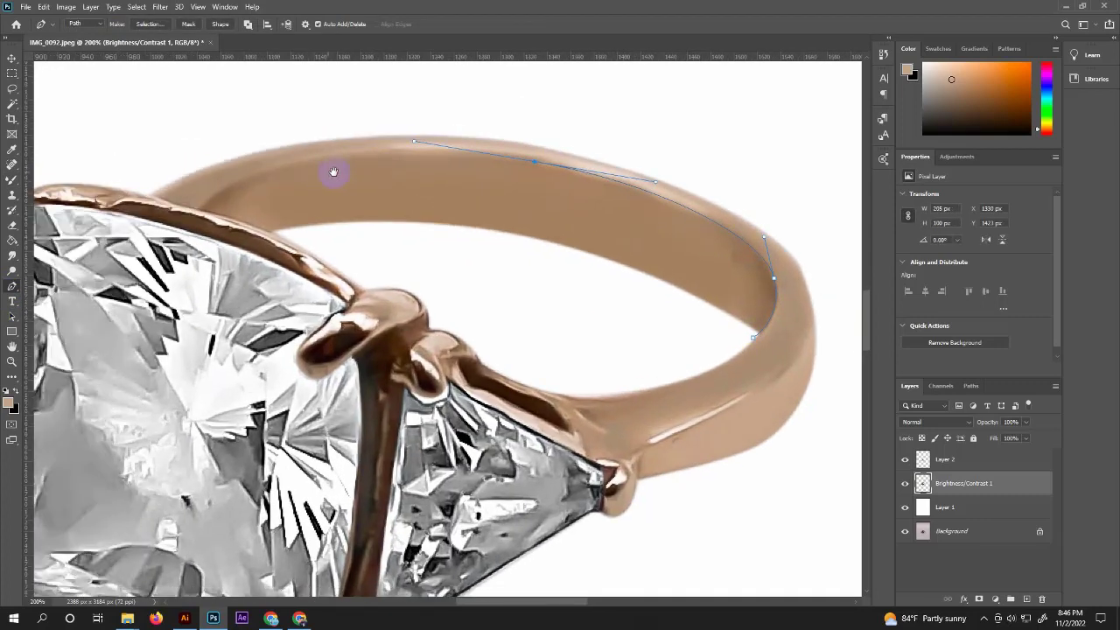
{"action": "left_click_drag", "start_coordinate": [201, 213], "coordinate": [162, 254]}
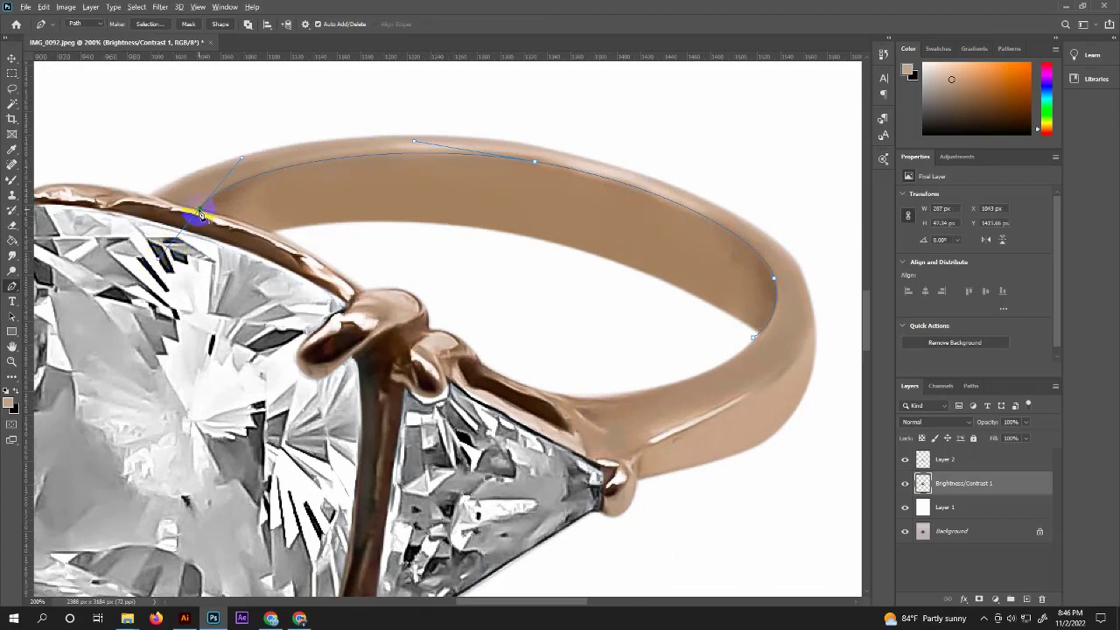
{"action": "left_click", "coordinate": [540, 270]}
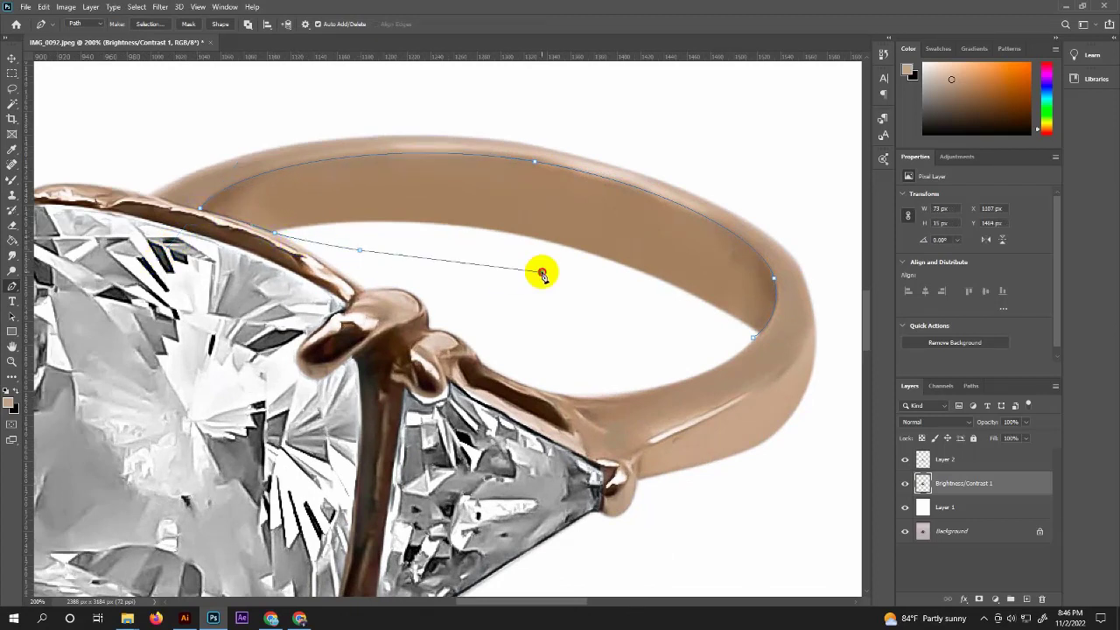
{"action": "left_click", "coordinate": [751, 336]}
Load the inner-surface path as a selection and add an empty Layer 3
{"action": "key", "text": "ctrl+Return"}
{"action": "key", "text": "ctrl+j"}
{"action": "left_click", "coordinate": [924, 483], "text": "ctrl"}
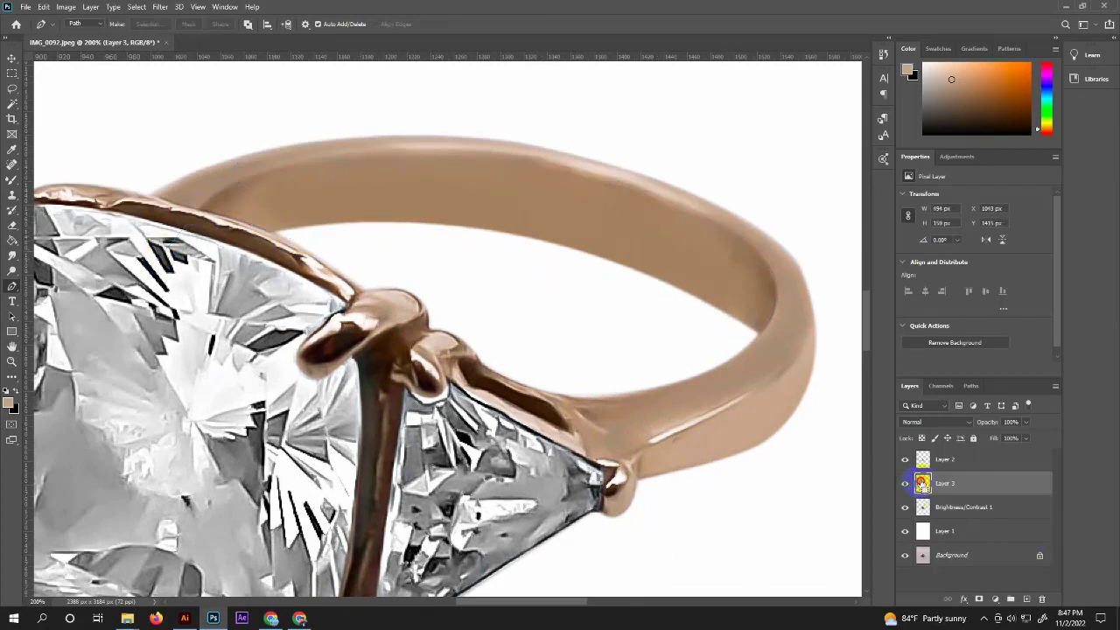
{"action": "left_click", "coordinate": [11, 180]}
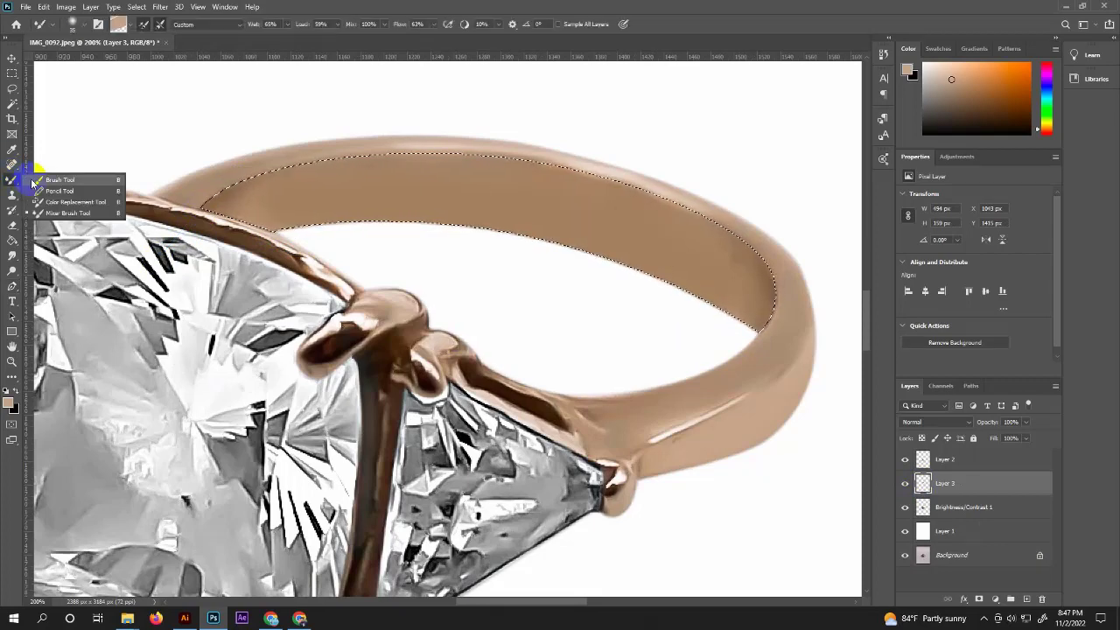
Paint an even, smoothed rose-gold tone across the band's inner surface
{"action": "left_click", "coordinate": [35, 180]}
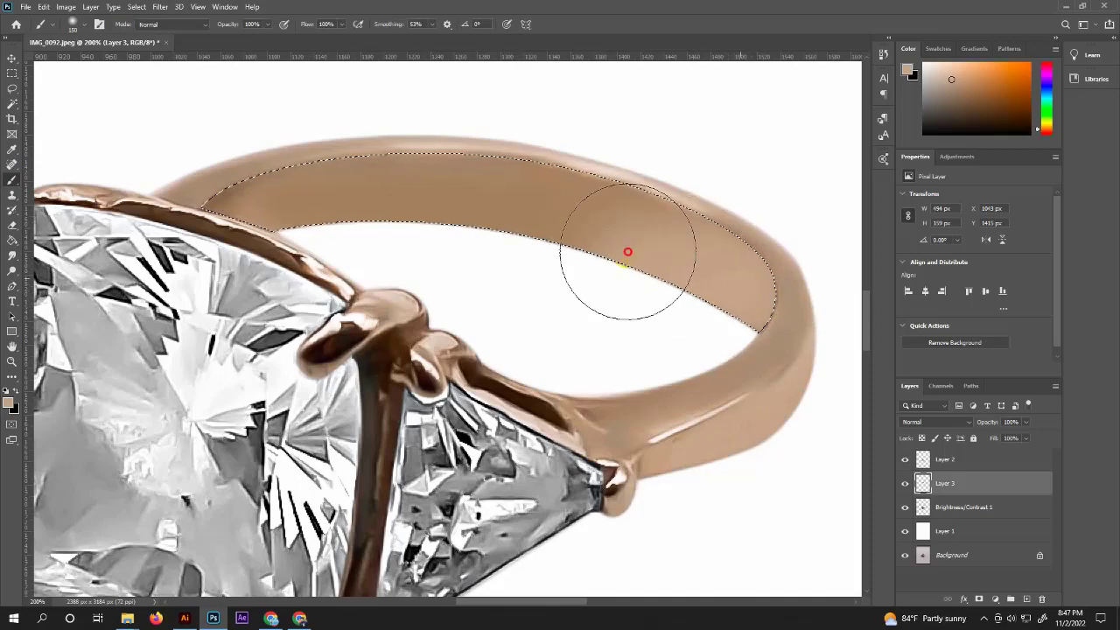
{"action": "mouse_move", "coordinate": [627, 252]}
{"action": "left_mouse_down"}
{"action": "mouse_move", "coordinate": [300, 213]}
{"action": "mouse_move", "coordinate": [638, 150]}
{"action": "mouse_move", "coordinate": [632, 216]}
{"action": "left_mouse_up"}
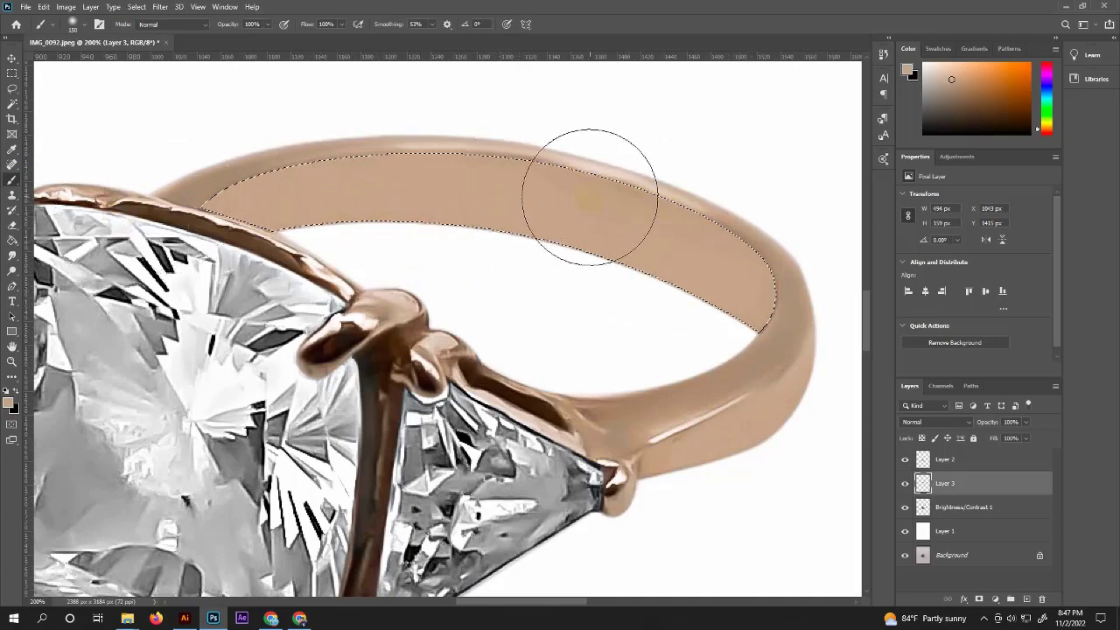
{"action": "right_click", "coordinate": [12, 180]}
{"action": "left_click", "coordinate": [61, 180]}
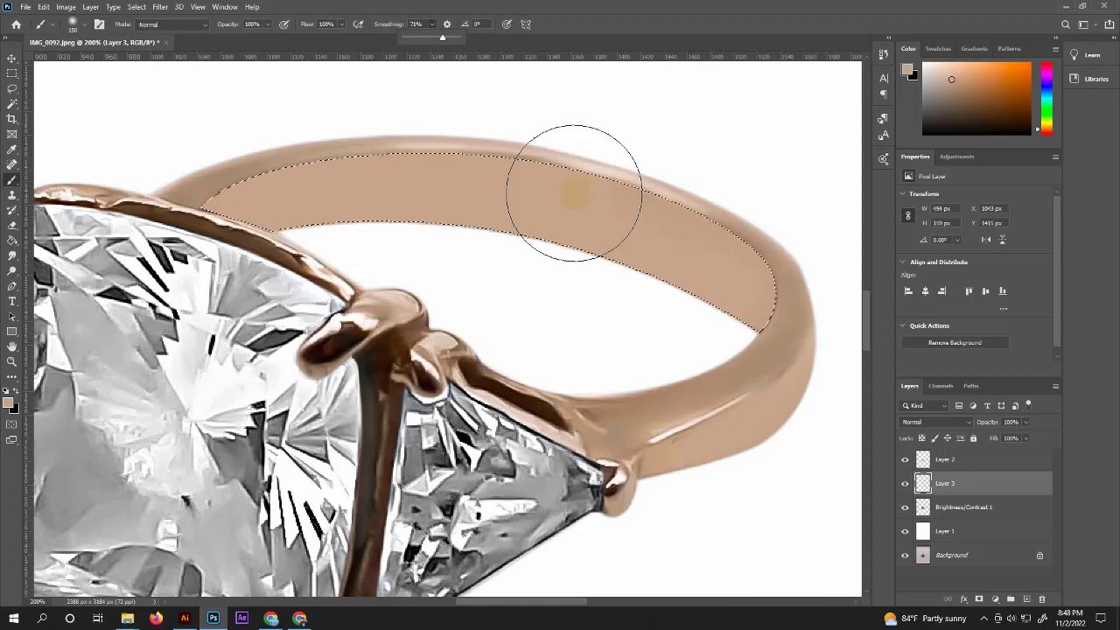
{"action": "mouse_move", "coordinate": [573, 193]}
{"action": "left_mouse_down"}
{"action": "mouse_move", "coordinate": [577, 175]}
{"action": "mouse_move", "coordinate": [527, 223]}
{"action": "mouse_move", "coordinate": [645, 227]}
{"action": "mouse_move", "coordinate": [237, 205]}
{"action": "left_mouse_up"}
Brighten a stretch of the inner band with a lighter shade
{"action": "left_click", "coordinate": [591, 159], "text": "alt"}
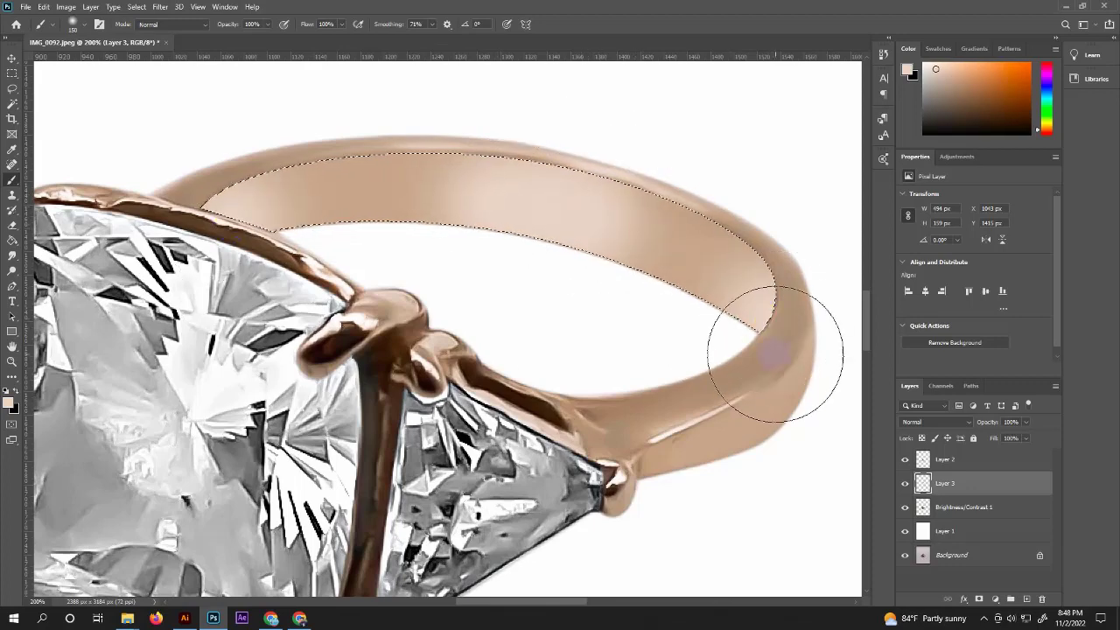
{"action": "left_click_drag", "start_coordinate": [775, 354], "coordinate": [709, 299]}
{"action": "scroll", "coordinate": [710, 303], "scroll_direction": "down", "scroll_amount": 3}
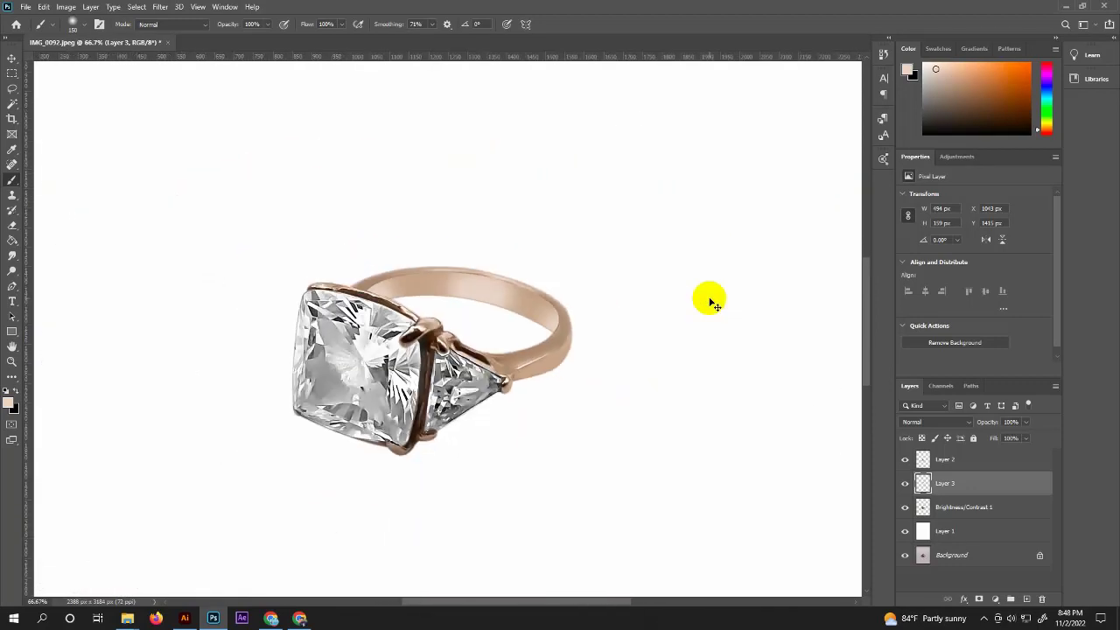
Load the ring's outline as a selection and blend the dark shading along the band's inner edge with the Mixer Brush
{"action": "left_click", "coordinate": [950, 507]}
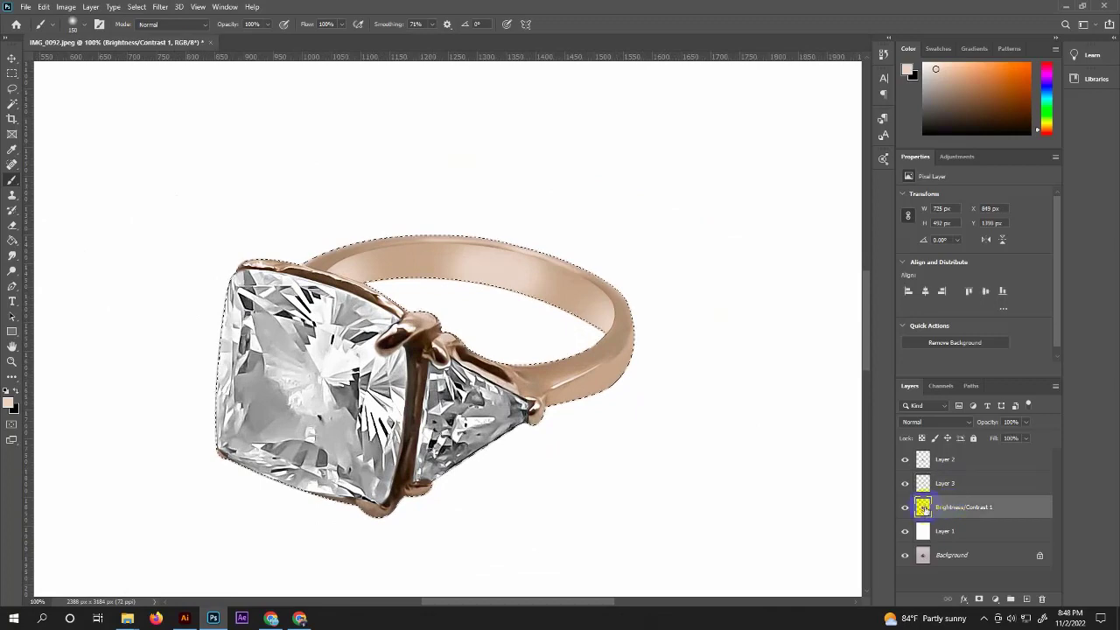
{"action": "right_click", "coordinate": [12, 179]}
{"action": "left_click", "coordinate": [61, 217]}
{"action": "scroll", "coordinate": [639, 337], "scroll_direction": "up", "scroll_amount": 2}
{"action": "scroll", "coordinate": [695, 554], "scroll_direction": "down", "scroll_amount": 2}
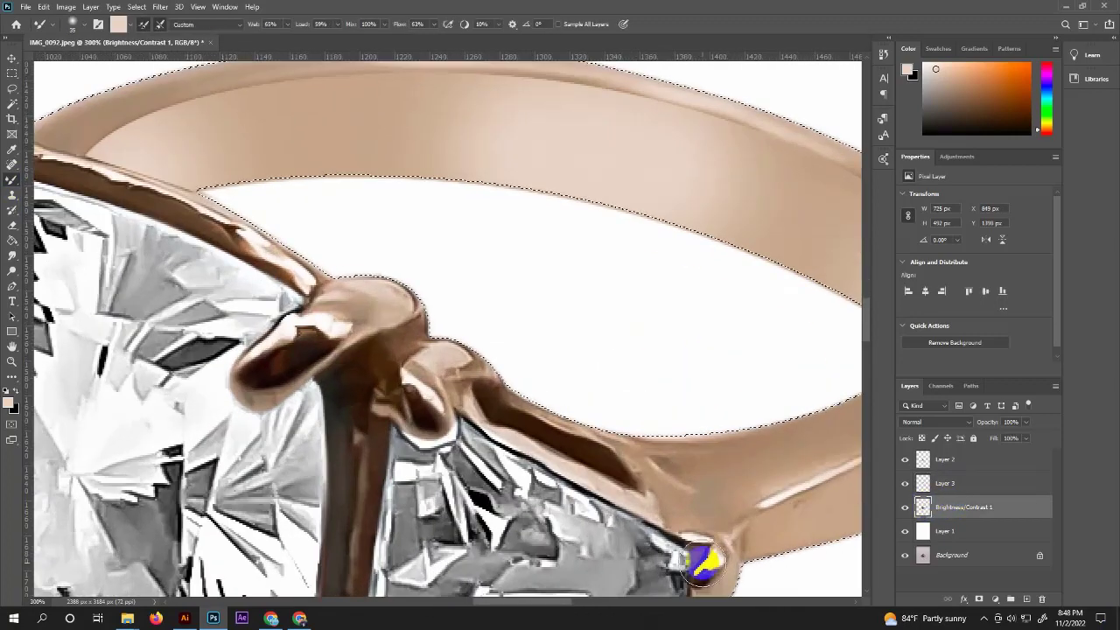
{"action": "scroll", "coordinate": [380, 350], "scroll_direction": "up", "scroll_amount": 2}
{"action": "mouse_move", "coordinate": [353, 340]}
{"action": "left_mouse_down"}
{"action": "mouse_move", "coordinate": [288, 307]}
{"action": "mouse_move", "coordinate": [426, 380]}
{"action": "left_mouse_up"}
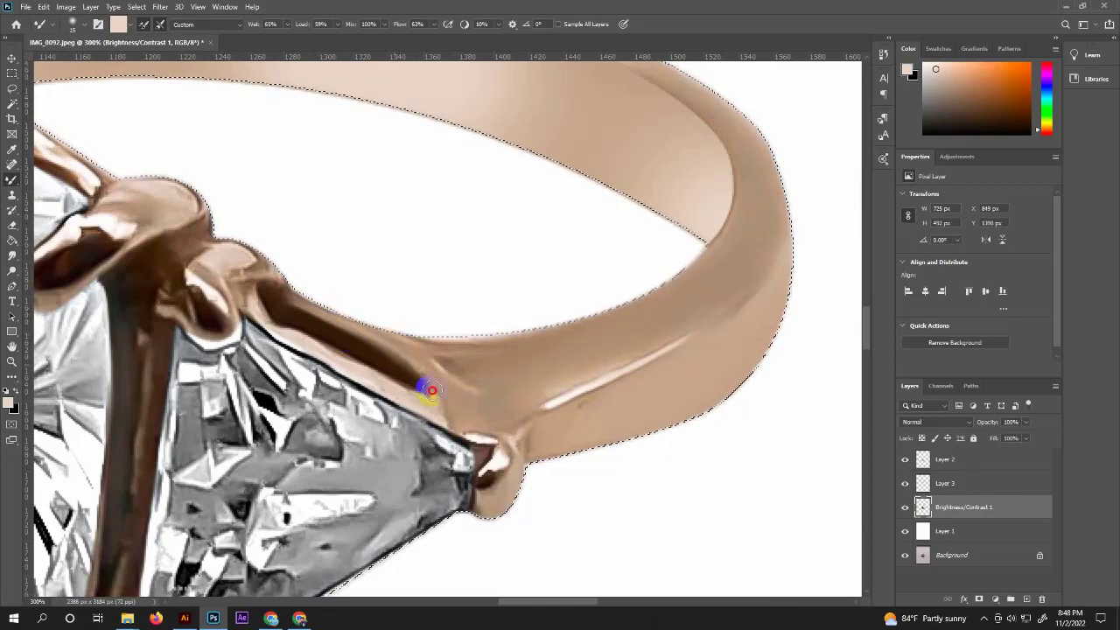
Smudge the prong, the stone edge and the ring edge beside the prong smooth
{"action": "right_click", "coordinate": [13, 255]}
{"action": "left_click", "coordinate": [52, 278]}
{"action": "mouse_move", "coordinate": [483, 459]}
{"action": "left_mouse_down"}
{"action": "mouse_move", "coordinate": [525, 477]}
{"action": "mouse_move", "coordinate": [487, 480]}
{"action": "mouse_move", "coordinate": [499, 449]}
{"action": "mouse_move", "coordinate": [483, 505]}
{"action": "left_mouse_up"}
{"action": "mouse_move", "coordinate": [525, 468]}
{"action": "left_mouse_down"}
{"action": "mouse_move", "coordinate": [542, 432]}
{"action": "mouse_move", "coordinate": [510, 437]}
{"action": "mouse_move", "coordinate": [535, 404]}
{"action": "mouse_move", "coordinate": [627, 408]}
{"action": "mouse_move", "coordinate": [583, 402]}
{"action": "mouse_move", "coordinate": [537, 463]}
{"action": "mouse_move", "coordinate": [671, 424]}
{"action": "left_mouse_up"}
{"action": "scroll", "coordinate": [670, 335], "scroll_direction": "down", "scroll_amount": 2}
{"action": "scroll", "coordinate": [513, 325], "scroll_direction": "up", "scroll_amount": 2}
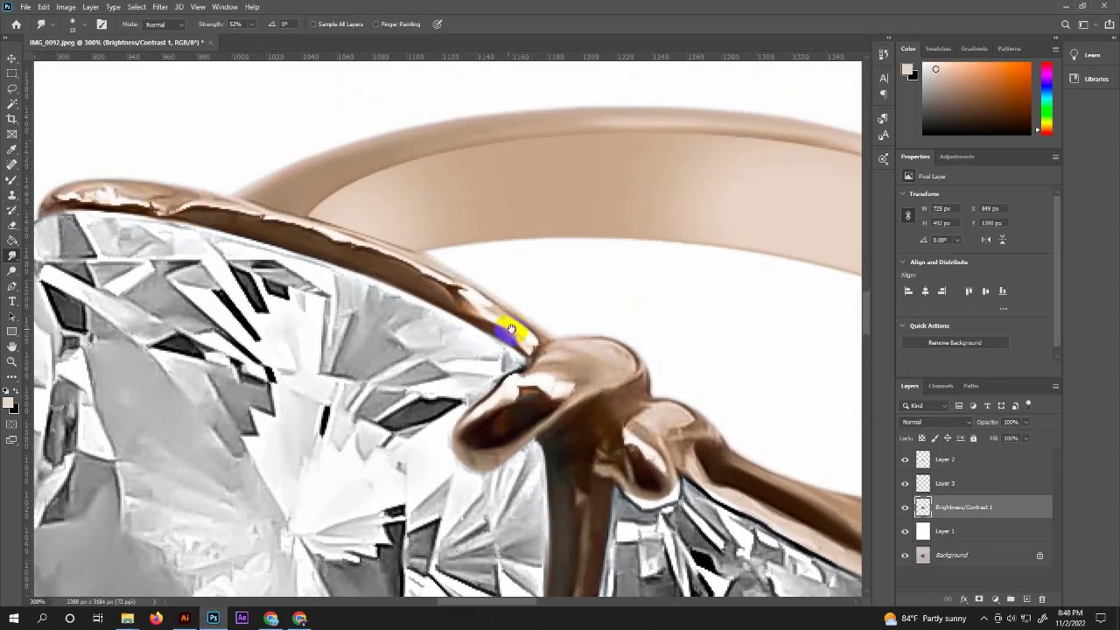
Smudge the band's top edge, the prong-tip highlight and the brown prong's shading and bottom edge
{"action": "mouse_move", "coordinate": [218, 217]}
{"action": "left_mouse_down"}
{"action": "mouse_move", "coordinate": [125, 225]}
{"action": "mouse_move", "coordinate": [230, 242]}
{"action": "mouse_move", "coordinate": [292, 220]}
{"action": "mouse_move", "coordinate": [580, 332]}
{"action": "mouse_move", "coordinate": [569, 333]}
{"action": "mouse_move", "coordinate": [600, 370]}
{"action": "mouse_move", "coordinate": [559, 333]}
{"action": "mouse_move", "coordinate": [362, 264]}
{"action": "mouse_move", "coordinate": [295, 243]}
{"action": "mouse_move", "coordinate": [242, 251]}
{"action": "left_mouse_up"}
{"action": "scroll", "coordinate": [475, 318], "scroll_direction": "down", "scroll_amount": 5}
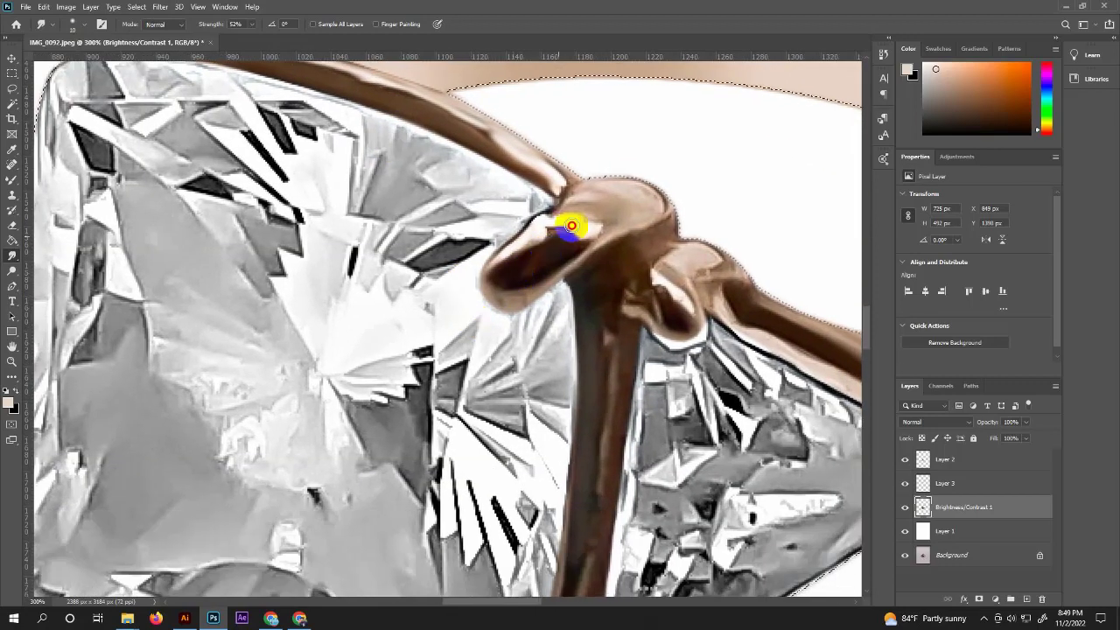
{"action": "mouse_move", "coordinate": [571, 226]}
{"action": "left_mouse_down"}
{"action": "mouse_move", "coordinate": [569, 242]}
{"action": "mouse_move", "coordinate": [575, 224]}
{"action": "mouse_move", "coordinate": [537, 225]}
{"action": "mouse_move", "coordinate": [555, 237]}
{"action": "mouse_move", "coordinate": [500, 280]}
{"action": "mouse_move", "coordinate": [563, 257]}
{"action": "mouse_move", "coordinate": [639, 192]}
{"action": "mouse_move", "coordinate": [620, 243]}
{"action": "mouse_move", "coordinate": [650, 305]}
{"action": "mouse_move", "coordinate": [675, 298]}
{"action": "mouse_move", "coordinate": [682, 318]}
{"action": "mouse_move", "coordinate": [719, 265]}
{"action": "mouse_move", "coordinate": [595, 289]}
{"action": "left_mouse_up"}
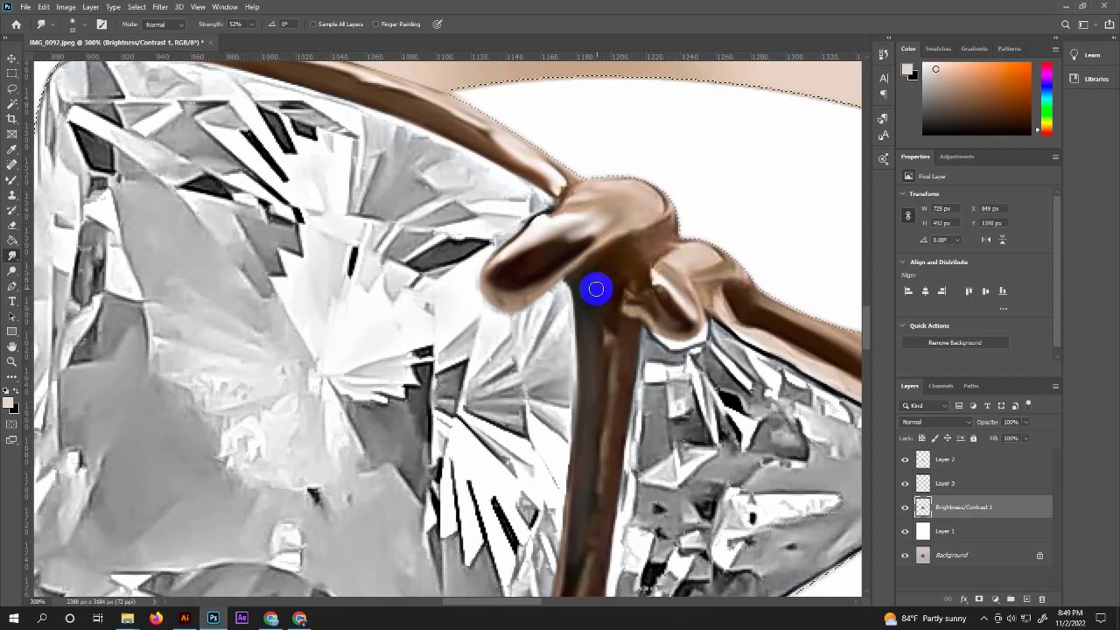
{"action": "scroll", "coordinate": [595, 290], "scroll_direction": "down", "scroll_amount": 3}
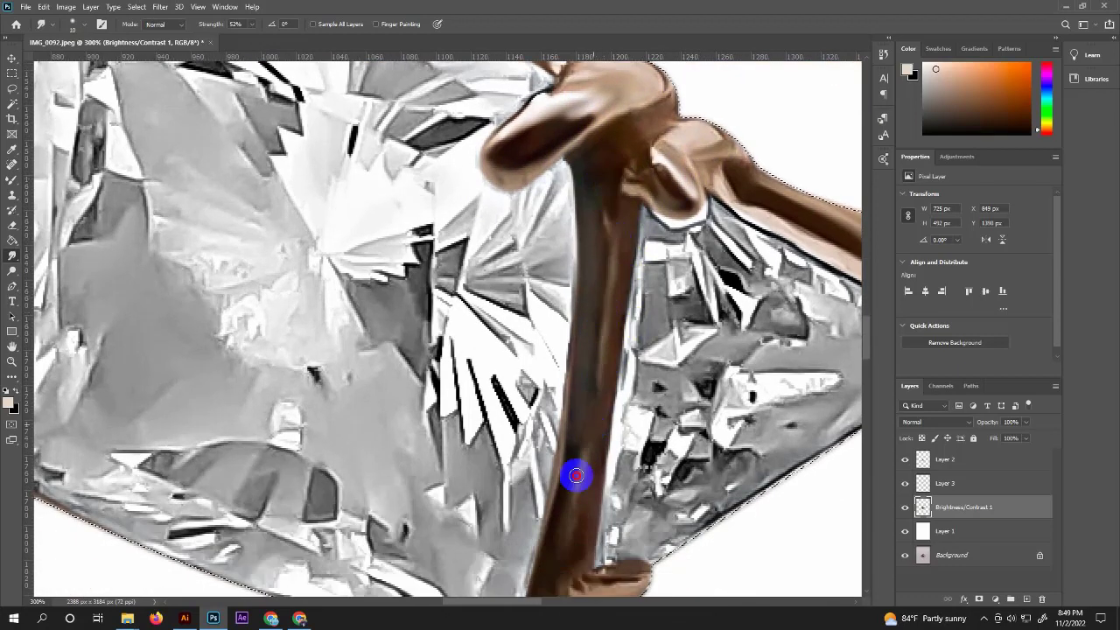
{"action": "left_click_drag", "start_coordinate": [569, 470], "coordinate": [598, 202]}
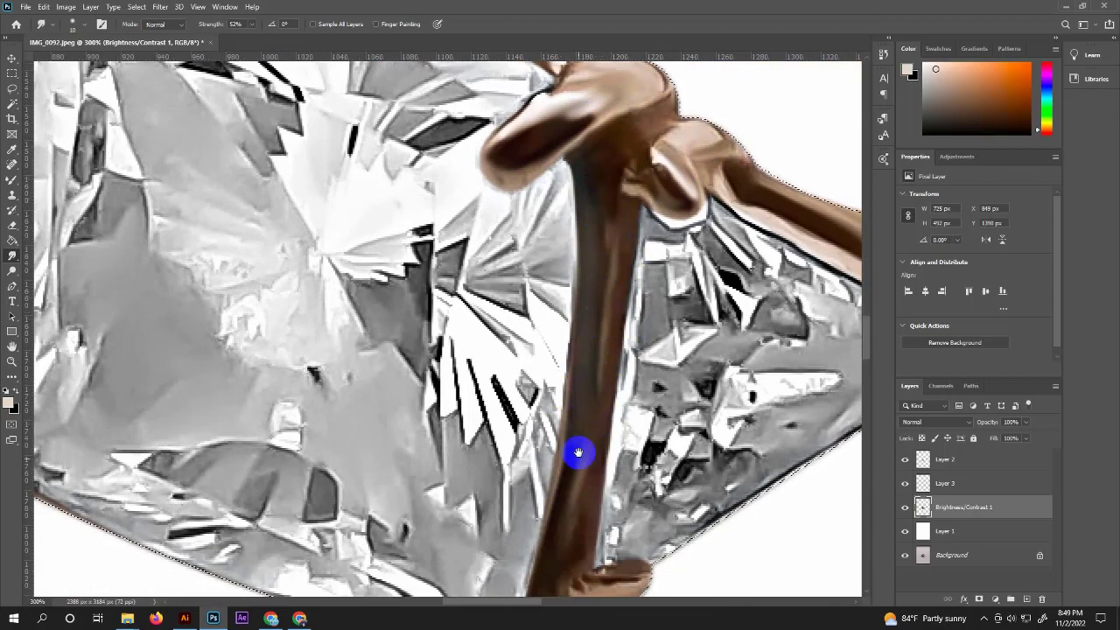
{"action": "scroll", "coordinate": [578, 452], "scroll_direction": "down", "scroll_amount": 5}
{"action": "mouse_move", "coordinate": [519, 412]}
{"action": "left_mouse_down"}
{"action": "mouse_move", "coordinate": [387, 379]}
{"action": "mouse_move", "coordinate": [467, 408]}
{"action": "mouse_move", "coordinate": [586, 367]}
{"action": "mouse_move", "coordinate": [662, 324]}
{"action": "mouse_move", "coordinate": [624, 320]}
{"action": "left_mouse_up"}
Deselect the ring with Ctrl+D and look over the polished setting
{"action": "scroll", "coordinate": [420, 376], "scroll_direction": "up", "scroll_amount": 10}
{"action": "scroll", "coordinate": [467, 405], "scroll_direction": "left", "scroll_amount": 4}
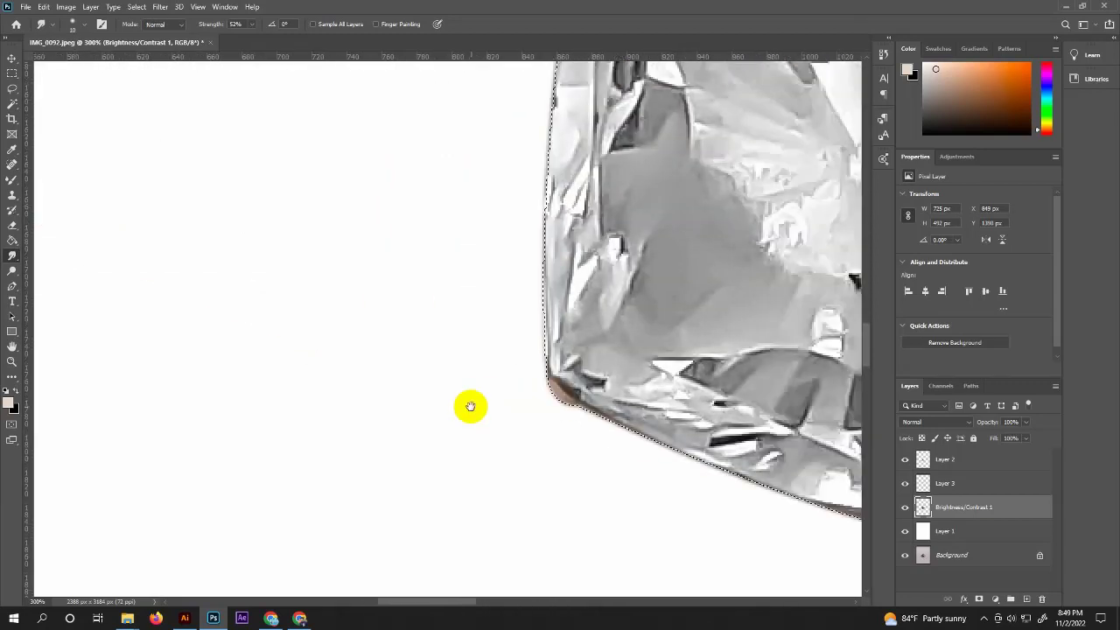
{"action": "scroll", "coordinate": [528, 355], "scroll_direction": "up", "scroll_amount": 3}
{"action": "scroll", "coordinate": [528, 356], "scroll_direction": "right", "scroll_amount": 3}
{"action": "scroll", "coordinate": [352, 429], "scroll_direction": "up", "scroll_amount": 3}
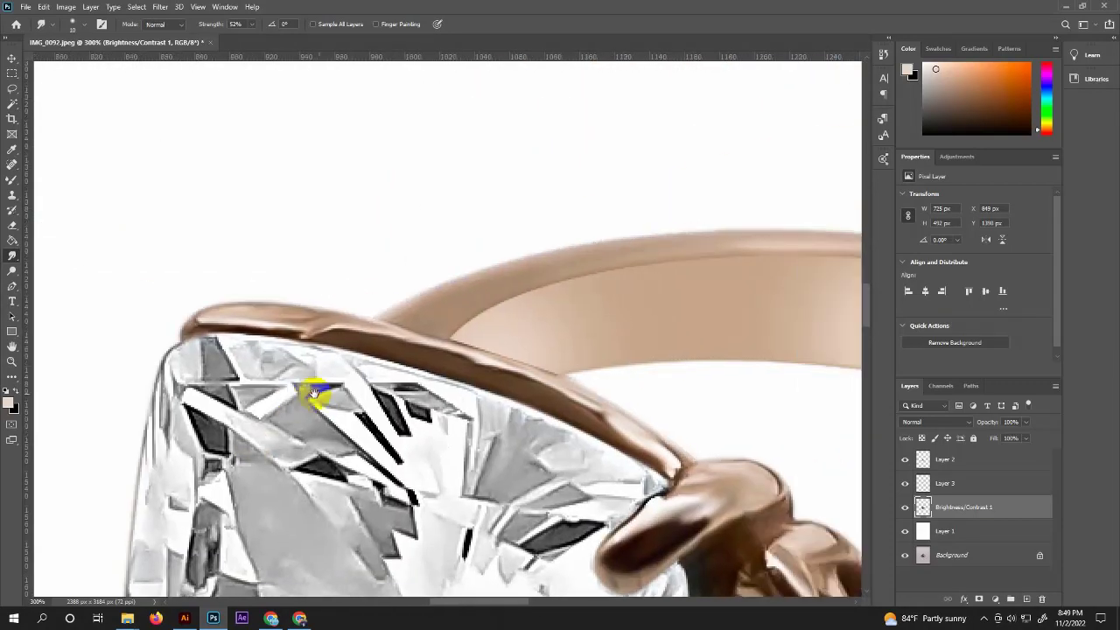
{"action": "scroll", "coordinate": [313, 388], "scroll_direction": "right", "scroll_amount": 4}
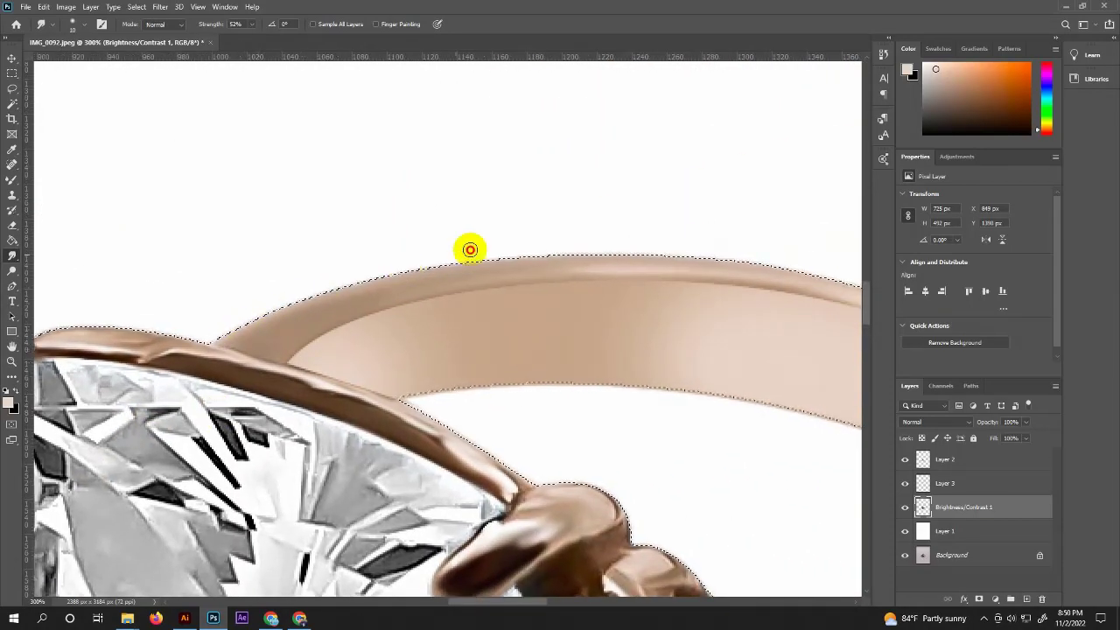
{"action": "key", "text": "ctrl+d"}
{"action": "scroll", "coordinate": [591, 304], "scroll_direction": "down", "scroll_amount": 2}
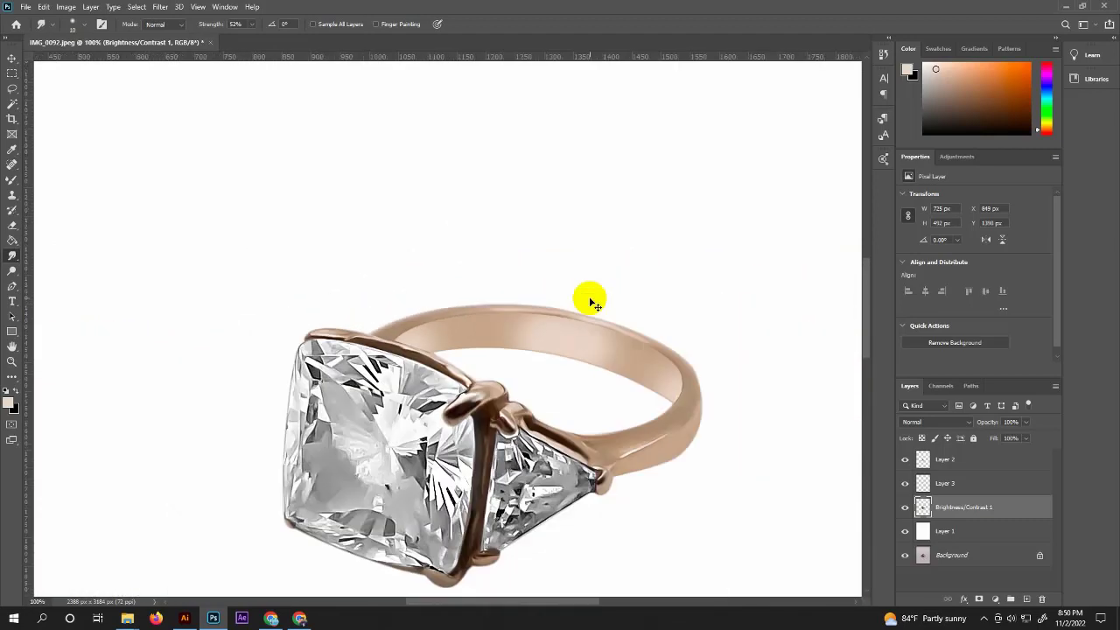
{"action": "scroll", "coordinate": [591, 303], "scroll_direction": "down", "scroll_amount": 2}
{"action": "scroll", "coordinate": [591, 304], "scroll_direction": "down", "scroll_amount": 1}
{"action": "scroll", "coordinate": [592, 303], "scroll_direction": "up", "scroll_amount": 1}
{"action": "scroll", "coordinate": [591, 301], "scroll_direction": "up", "scroll_amount": 1}
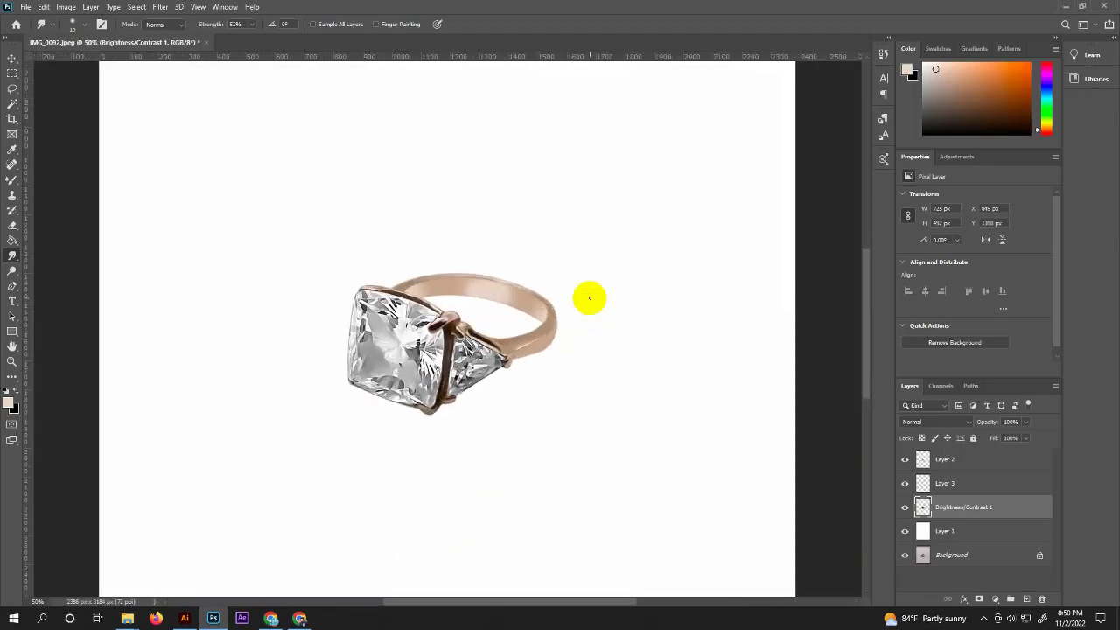
Trace the floor shadow on the Background with a Pen path and copy it to Layer 4 above Layer 1
{"action": "scroll", "coordinate": [590, 301], "scroll_direction": "down", "scroll_amount": 1}
{"action": "left_click", "coordinate": [904, 531]}
{"action": "left_click", "coordinate": [928, 555]}
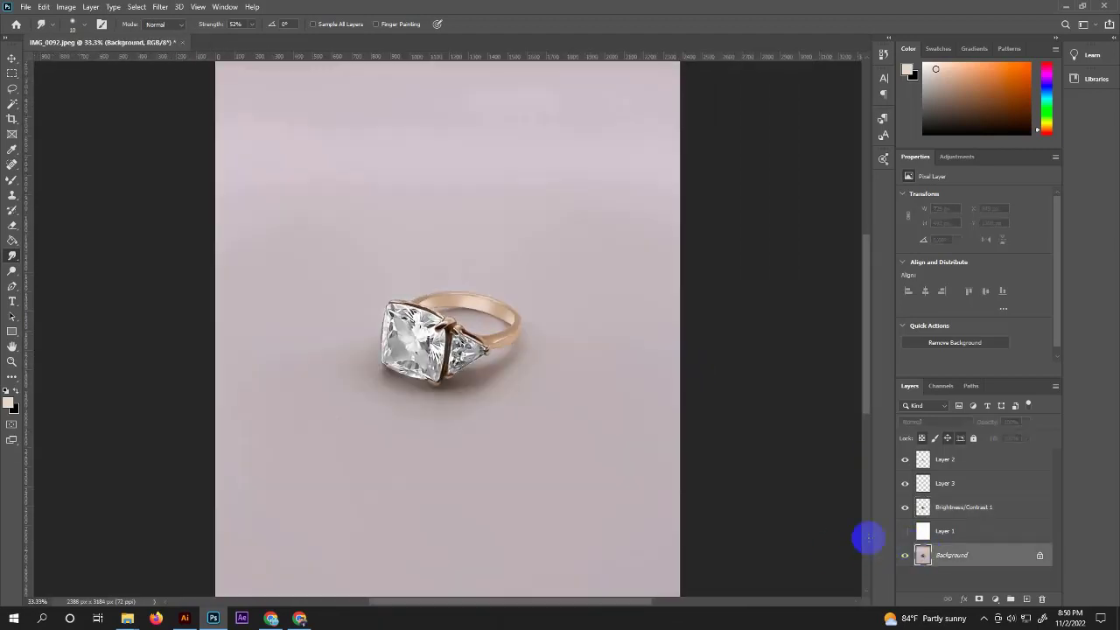
{"action": "left_click", "coordinate": [11, 289]}
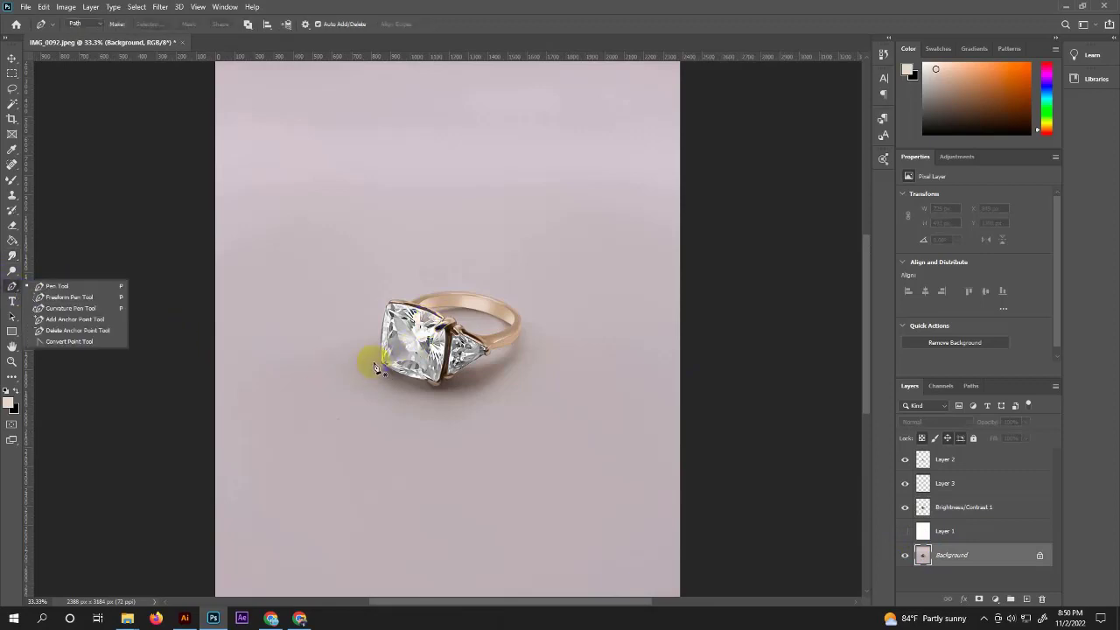
{"action": "left_click_drag", "start_coordinate": [396, 392], "coordinate": [408, 397]}
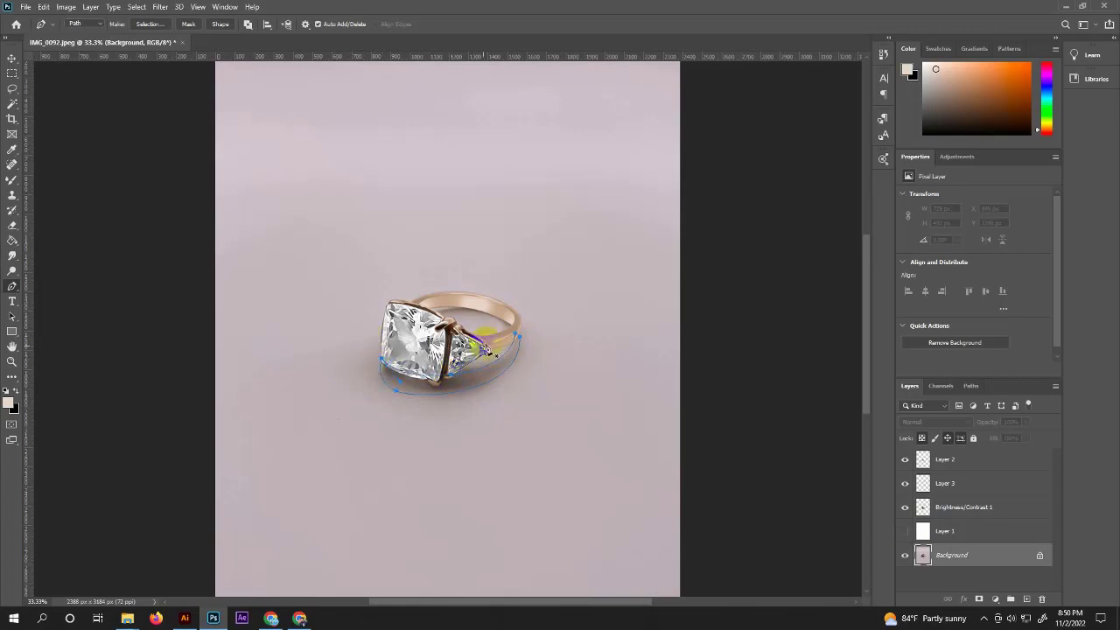
{"action": "right_click", "coordinate": [465, 376]}
{"action": "left_click", "coordinate": [490, 159]}
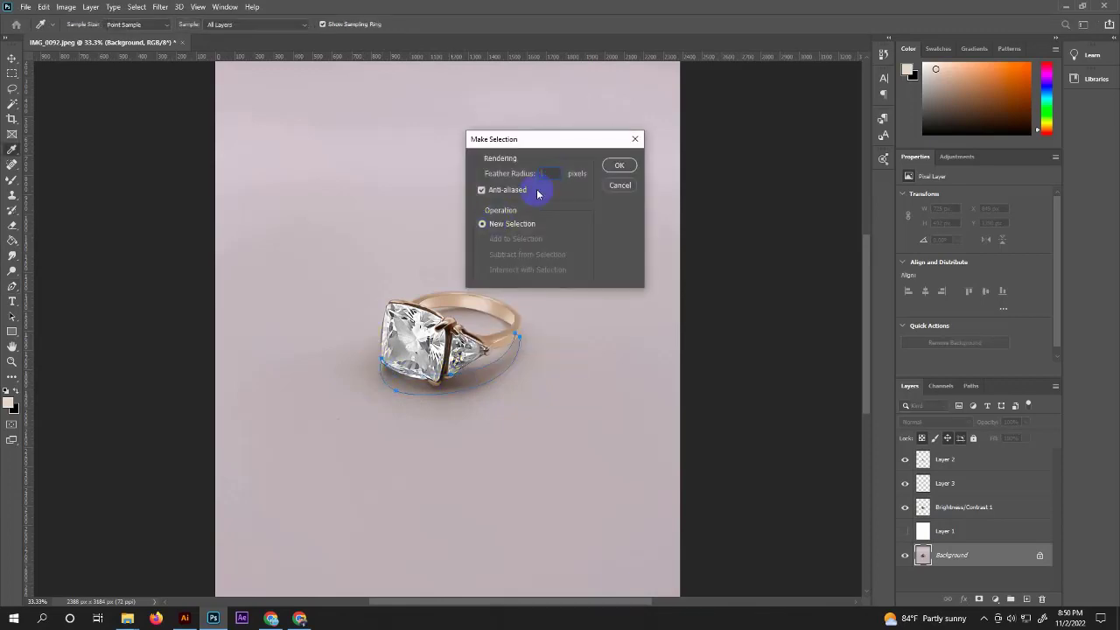
{"action": "type", "text": "10"}
{"action": "left_click", "coordinate": [619, 165]}
{"action": "key", "text": "ctrl+j"}
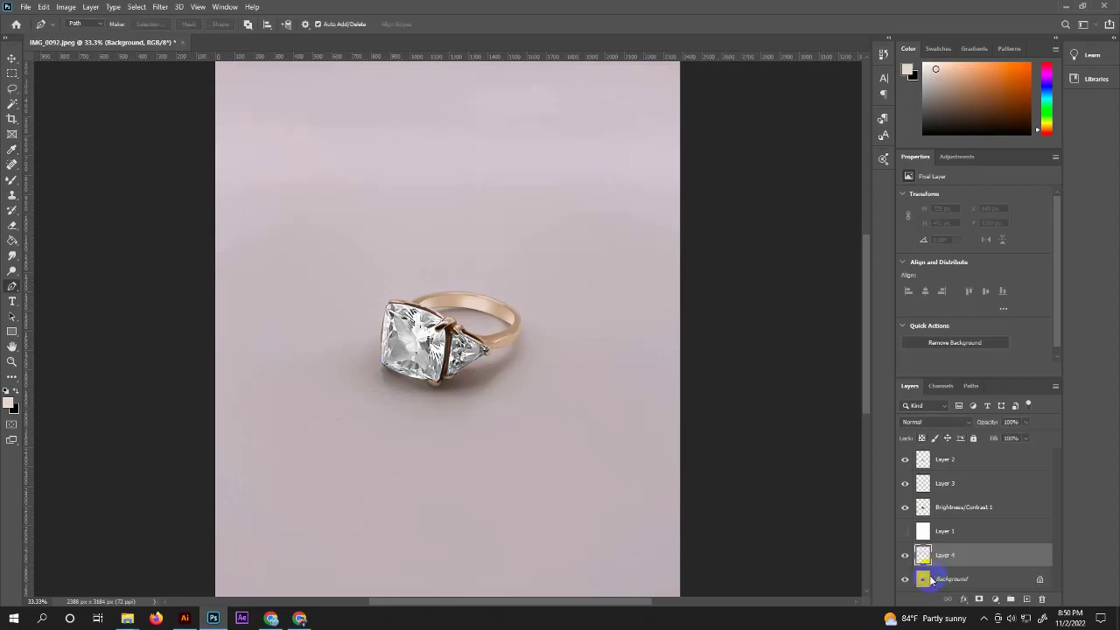
{"action": "left_click_drag", "start_coordinate": [943, 557], "coordinate": [945, 532]}
{"action": "left_click", "coordinate": [905, 555]}
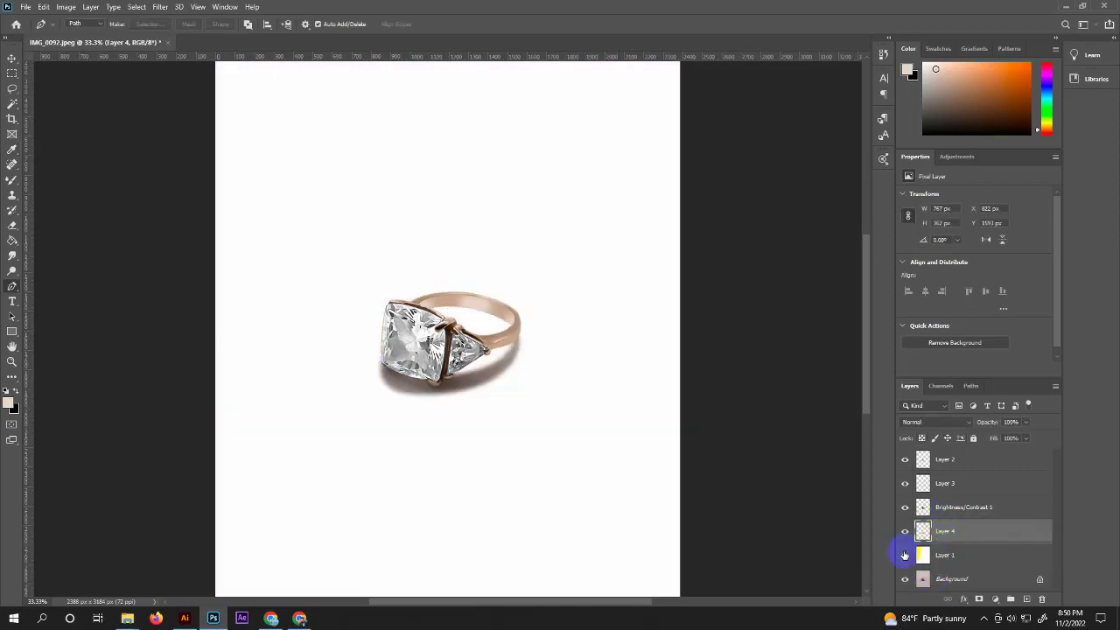
Trace the band's shadow, copy it to Layer 5 above white Layer 1, then reselect Layer 4
{"action": "left_click", "coordinate": [925, 579]}
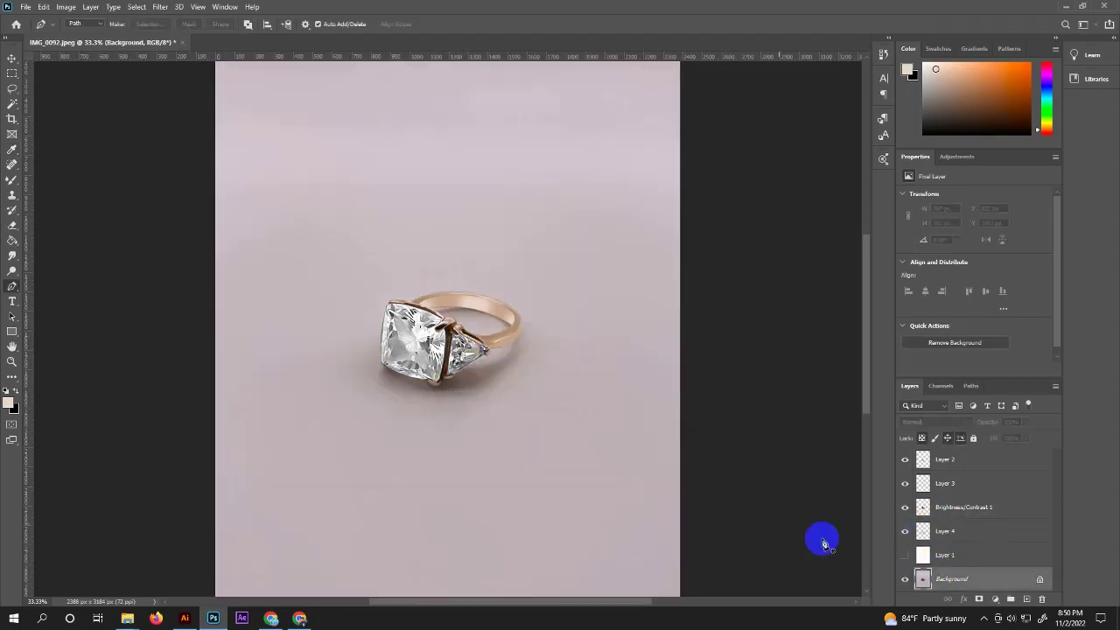
{"action": "left_click", "coordinate": [428, 320]}
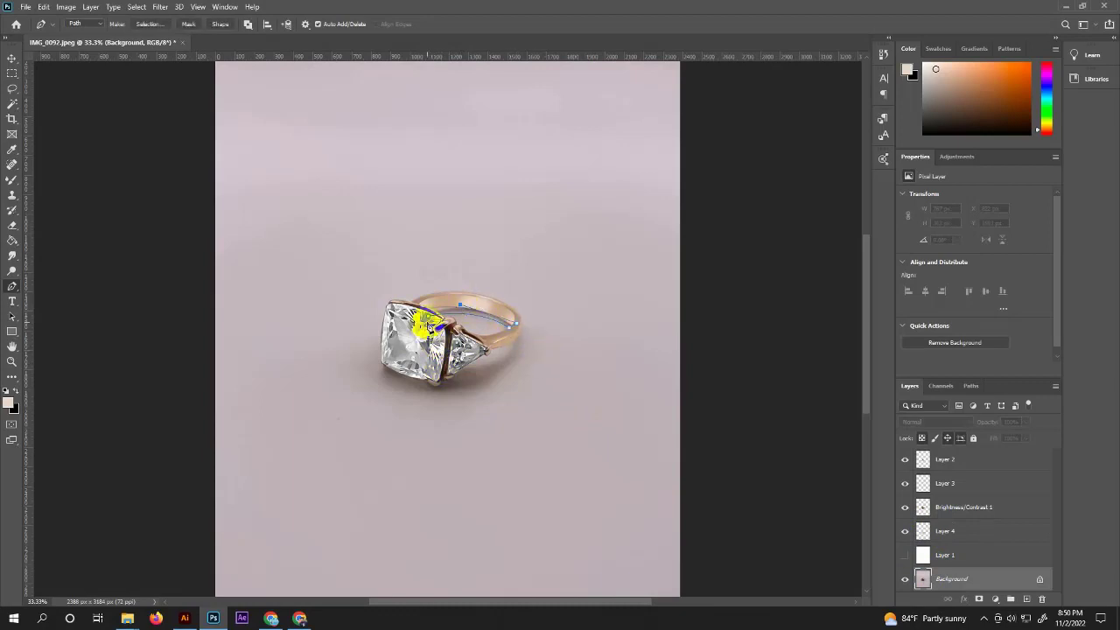
{"action": "left_click_drag", "start_coordinate": [429, 318], "coordinate": [407, 338]}
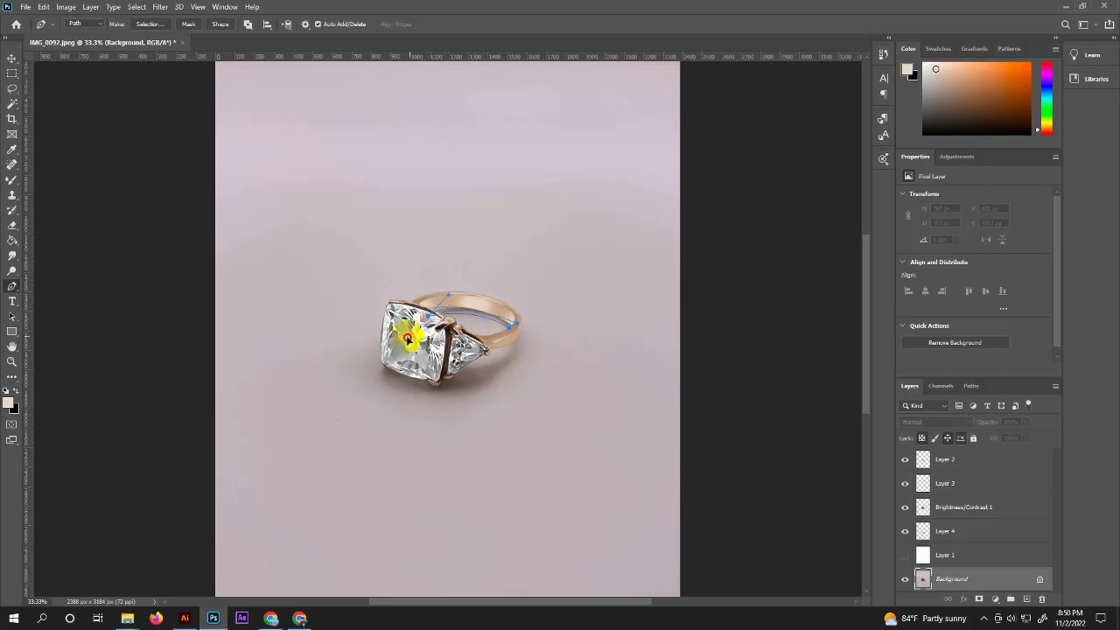
{"action": "key", "text": "ctrl+shift+alt+n"}
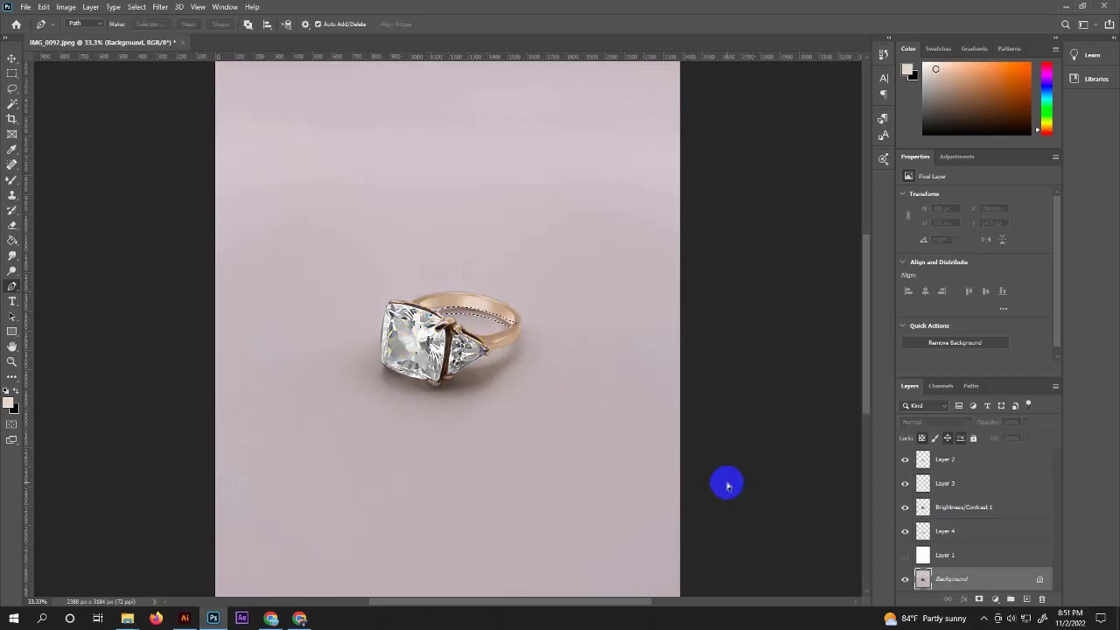
{"action": "key", "text": "ctrl+z"}
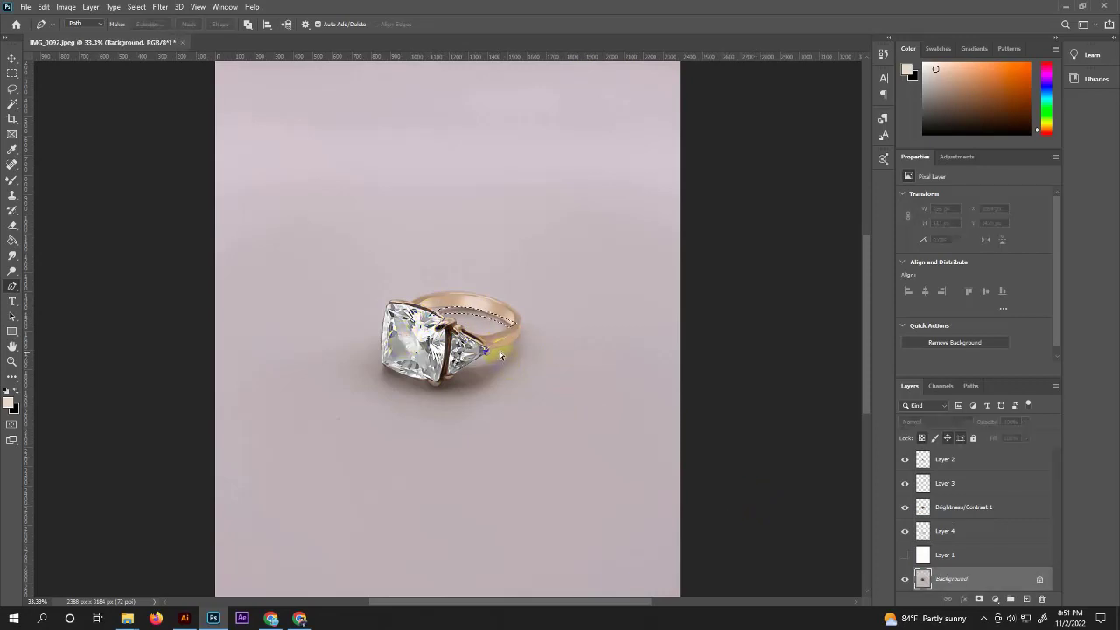
{"action": "right_click", "coordinate": [503, 330]}
{"action": "left_click", "coordinate": [530, 382]}
{"action": "left_click", "coordinate": [617, 166]}
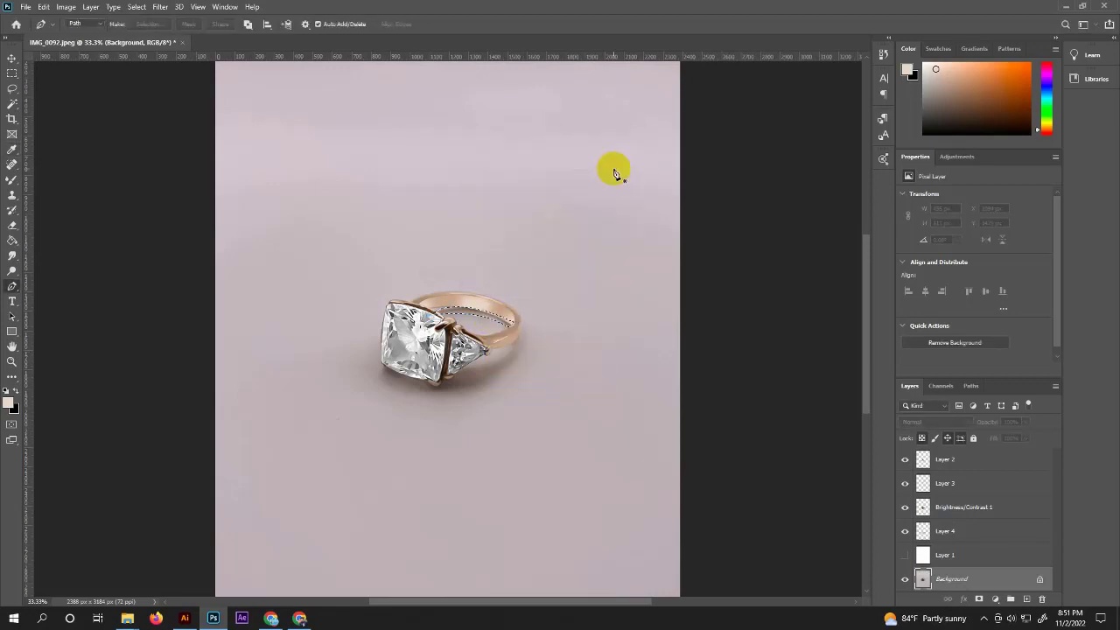
{"action": "key", "text": "ctrl+shift+alt+n"}
{"action": "left_click_drag", "start_coordinate": [925, 589], "coordinate": [940, 547]}
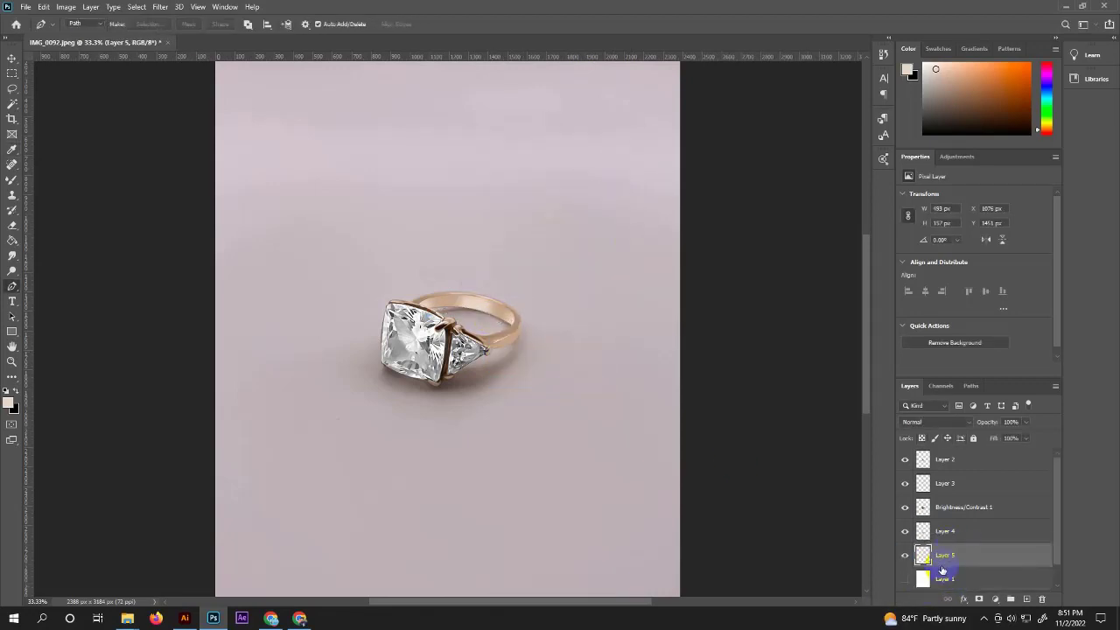
{"action": "left_click", "coordinate": [945, 578]}
{"action": "left_click", "coordinate": [906, 578]}
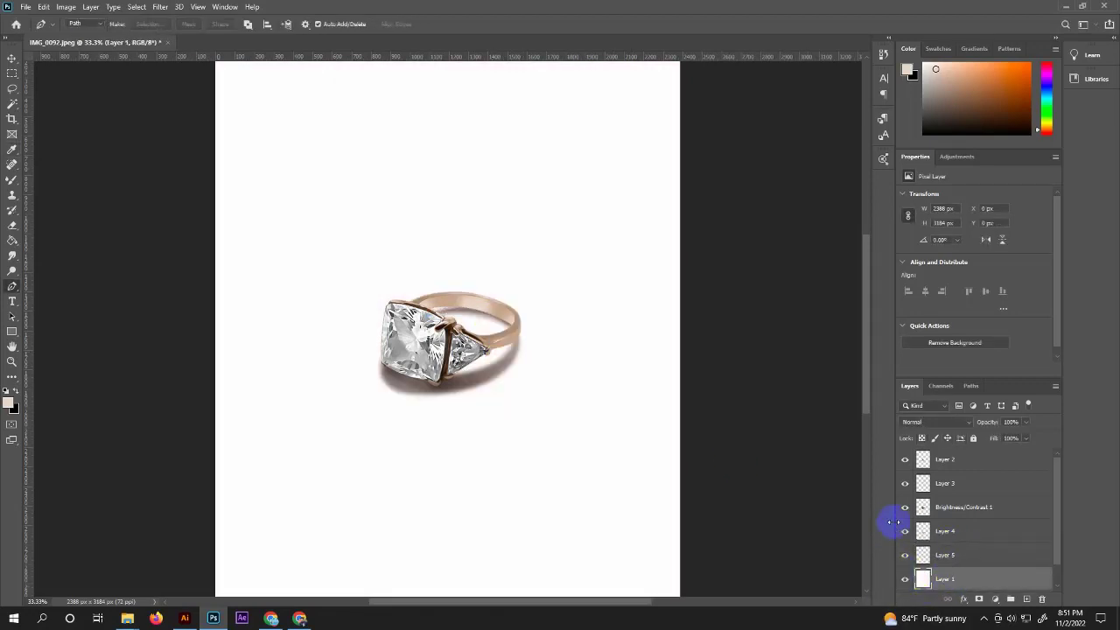
{"action": "left_click", "coordinate": [913, 530]}
Apply a Gaussian Blur with a 33.2-pixel radius to the shadow layer
{"action": "left_click", "coordinate": [159, 6]}
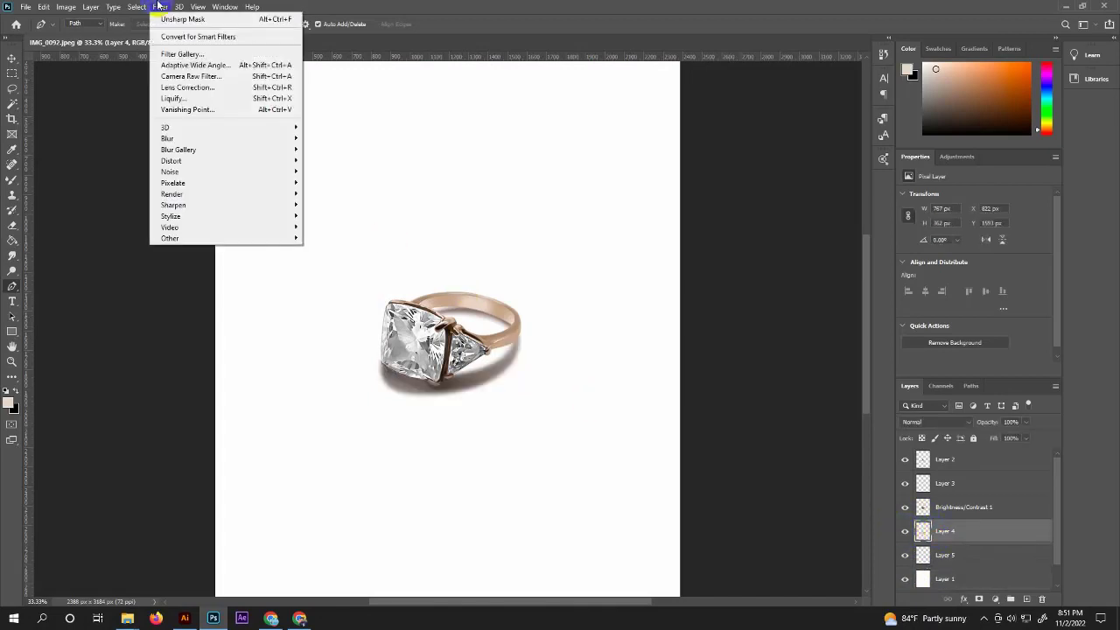
{"action": "left_click", "coordinate": [331, 183]}
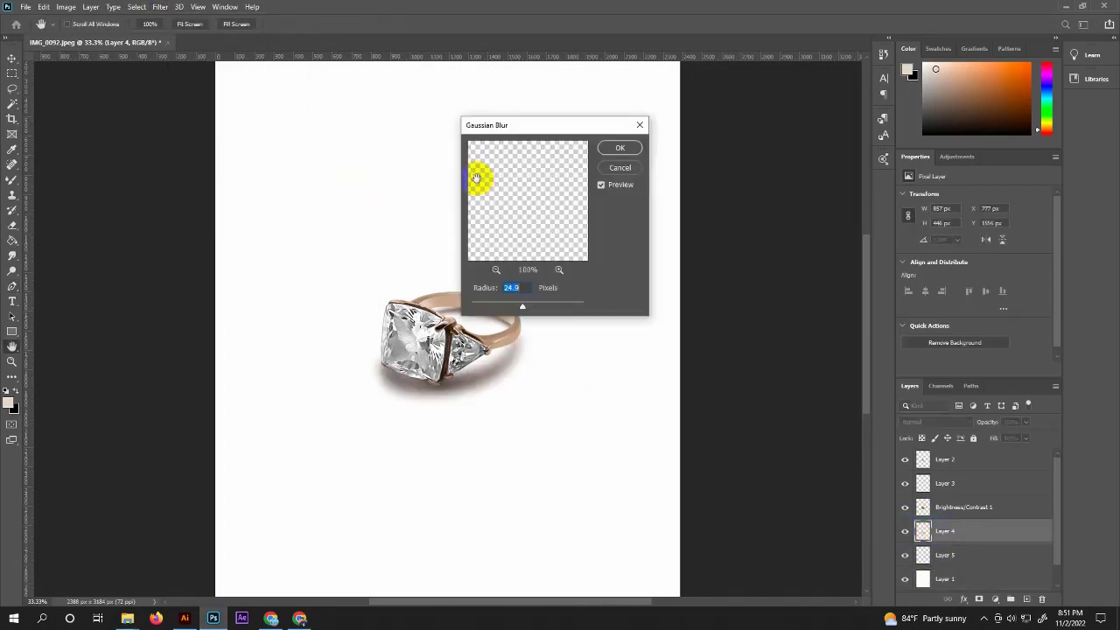
{"action": "left_click_drag", "start_coordinate": [561, 122], "coordinate": [679, 119]}
{"action": "left_click_drag", "start_coordinate": [641, 305], "coordinate": [646, 305]}
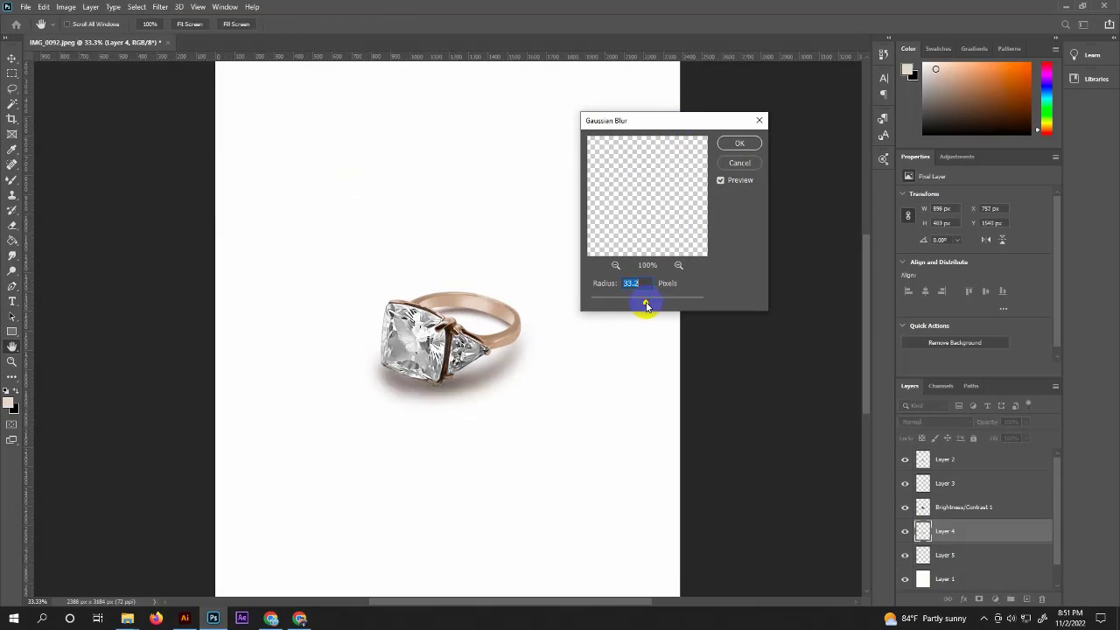
{"action": "left_click", "coordinate": [739, 143]}
Erase the excess lower shadow with a progressively smaller eraser, leaving a faint shadow below the ring
{"action": "left_click", "coordinate": [12, 225]}
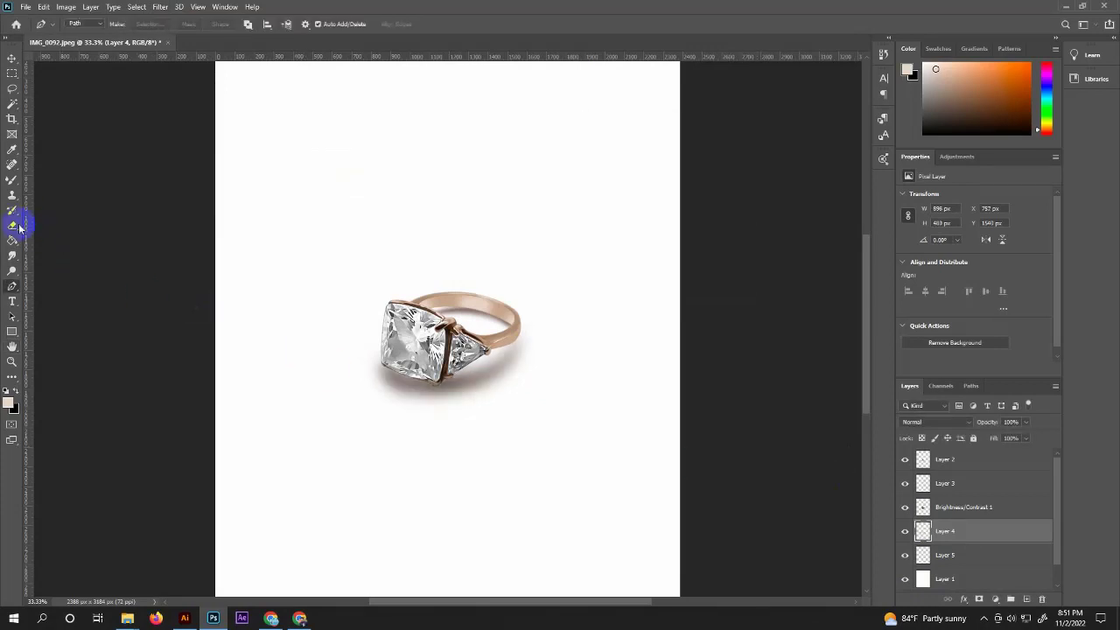
{"action": "left_click_drag", "start_coordinate": [357, 402], "coordinate": [592, 286]}
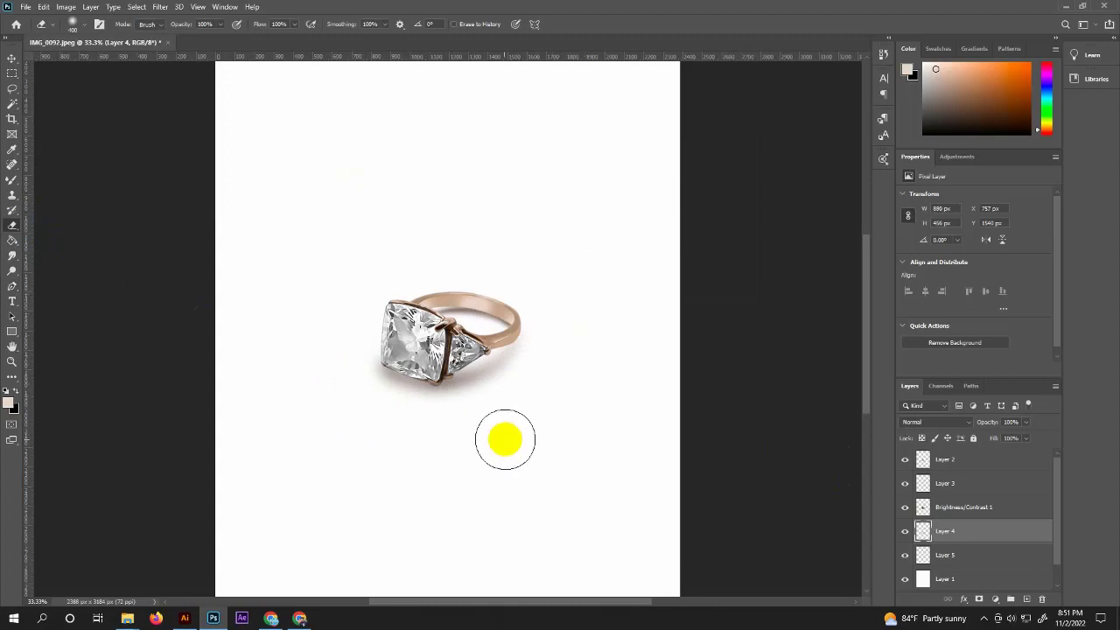
{"action": "key", "text": "bracketleft"}
{"action": "key", "text": "bracketleft"}
{"action": "key", "text": "bracketleft"}
{"action": "mouse_move", "coordinate": [592, 286]}
{"action": "left_mouse_down"}
{"action": "mouse_move", "coordinate": [407, 355]}
{"action": "mouse_move", "coordinate": [371, 379]}
{"action": "mouse_move", "coordinate": [417, 395]}
{"action": "mouse_move", "coordinate": [507, 372]}
{"action": "mouse_move", "coordinate": [558, 302]}
{"action": "left_mouse_up"}
{"action": "key", "text": "bracketleft"}
{"action": "key", "text": "bracketleft"}
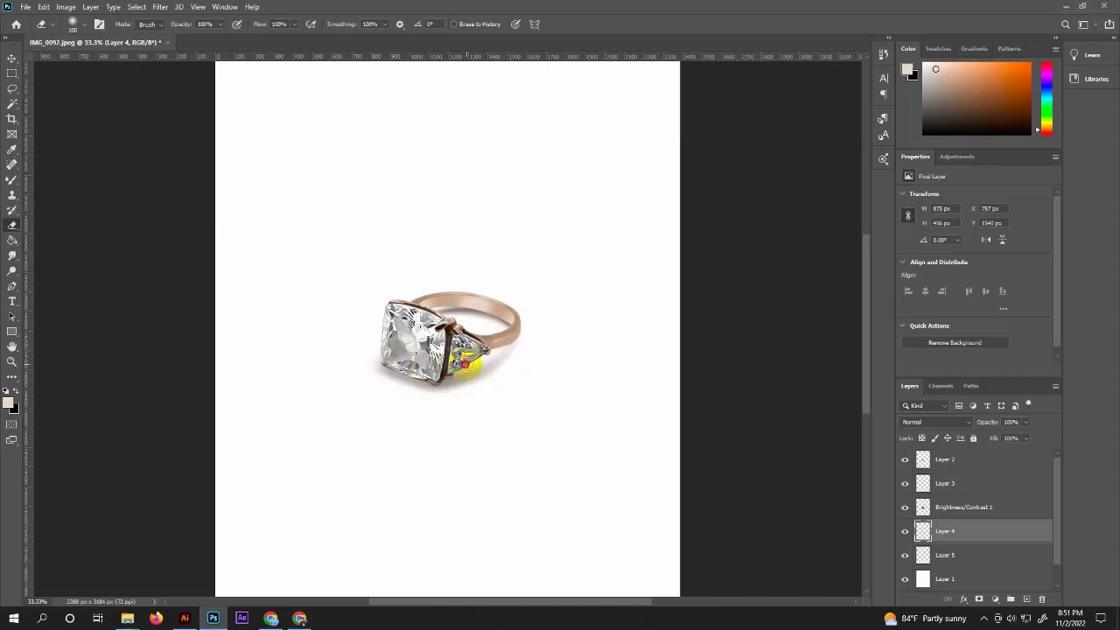
{"action": "mouse_move", "coordinate": [361, 353]}
{"action": "left_mouse_down"}
{"action": "mouse_move", "coordinate": [415, 393]}
{"action": "mouse_move", "coordinate": [473, 390]}
{"action": "mouse_move", "coordinate": [533, 344]}
{"action": "mouse_move", "coordinate": [563, 378]}
{"action": "left_mouse_up"}
{"action": "scroll", "coordinate": [562, 378], "scroll_direction": "down", "scroll_amount": 1}
{"action": "scroll", "coordinate": [561, 378], "scroll_direction": "down", "scroll_amount": 1}
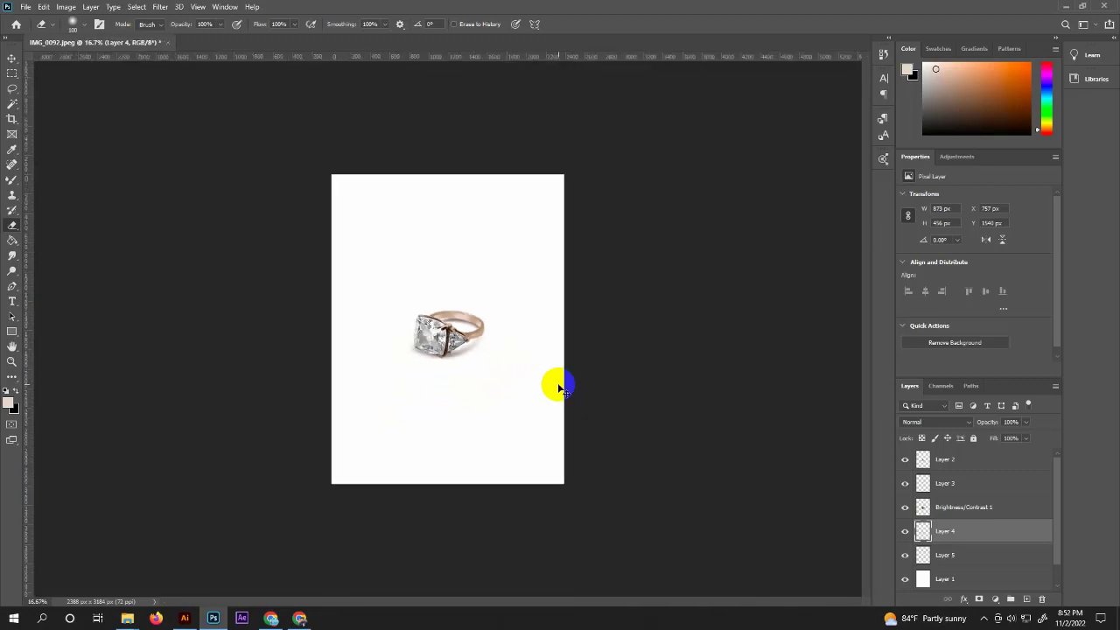
{"action": "scroll", "coordinate": [560, 385], "scroll_direction": "up", "scroll_amount": 3}
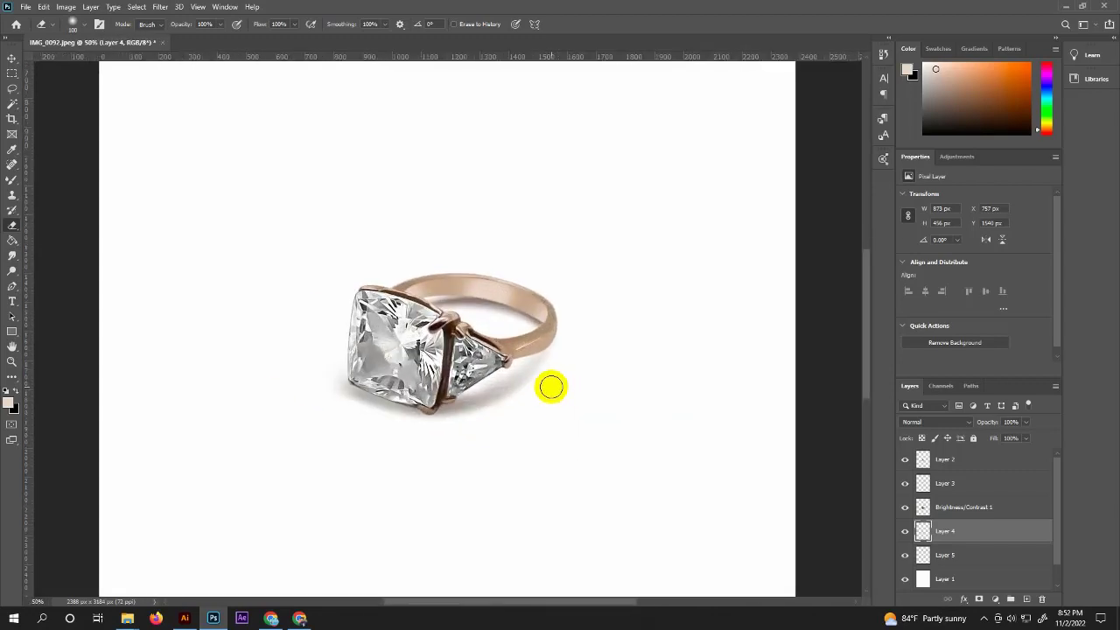
Load the ring's outline from the Brightness/Contrast 1 layer and set the Smudge tool to about 61% strength
{"action": "left_click", "coordinate": [923, 530], "text": "ctrl"}
{"action": "left_click", "coordinate": [920, 506]}
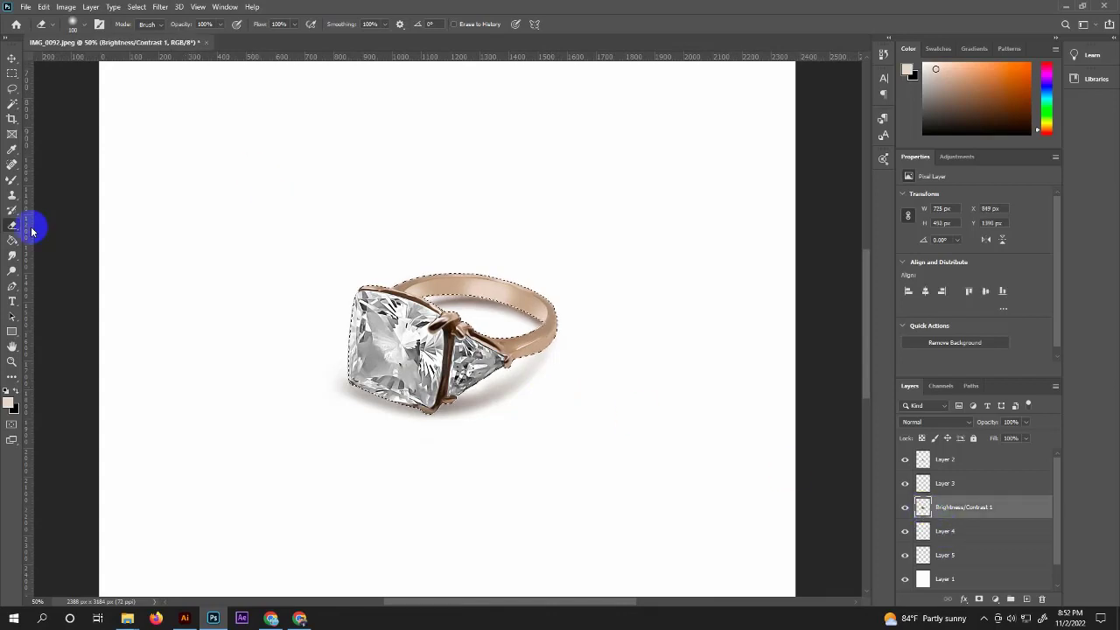
{"action": "left_click", "coordinate": [13, 253]}
{"action": "left_click", "coordinate": [252, 24]}
{"action": "left_click_drag", "start_coordinate": [252, 38], "coordinate": [257, 39]}
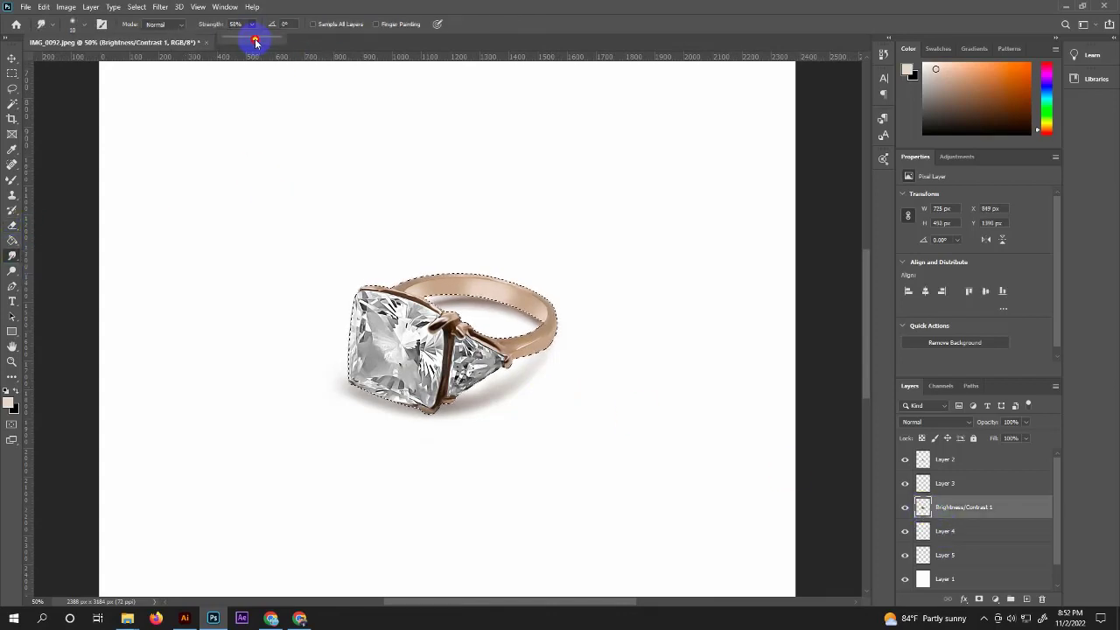
{"action": "scroll", "coordinate": [446, 325], "scroll_direction": "up", "scroll_amount": 1}
{"action": "scroll", "coordinate": [447, 325], "scroll_direction": "up", "scroll_amount": 2}
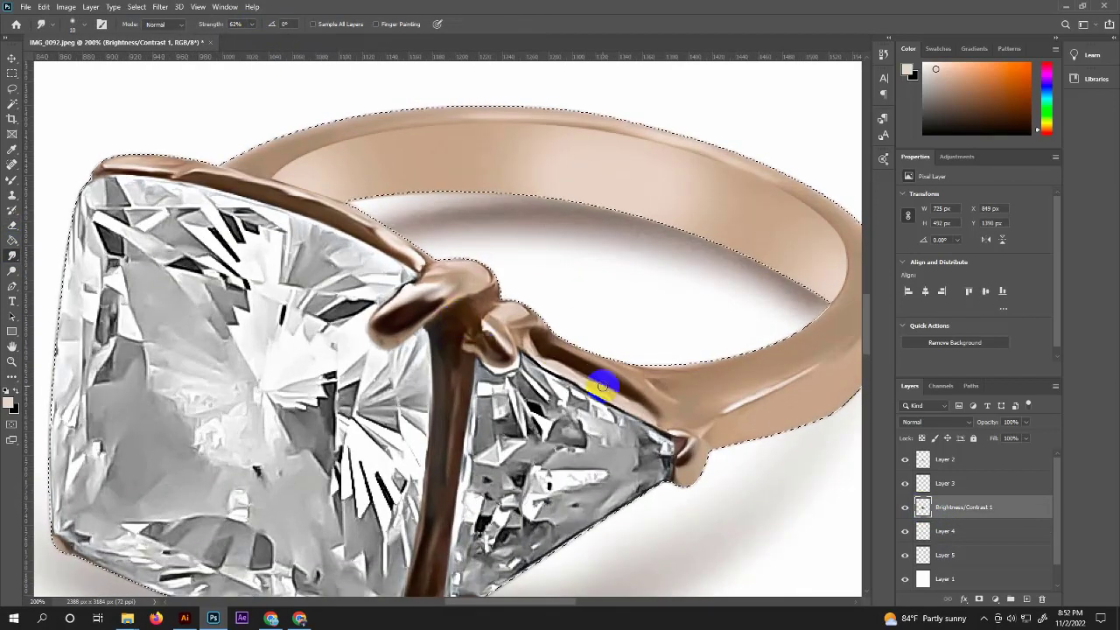
Smudge the centre prong, side prong and band edges smooth
{"action": "mouse_move", "coordinate": [446, 352]}
{"action": "left_mouse_down"}
{"action": "mouse_move", "coordinate": [425, 305]}
{"action": "mouse_move", "coordinate": [445, 295]}
{"action": "mouse_move", "coordinate": [450, 275]}
{"action": "mouse_move", "coordinate": [410, 292]}
{"action": "mouse_move", "coordinate": [392, 324]}
{"action": "left_mouse_up"}
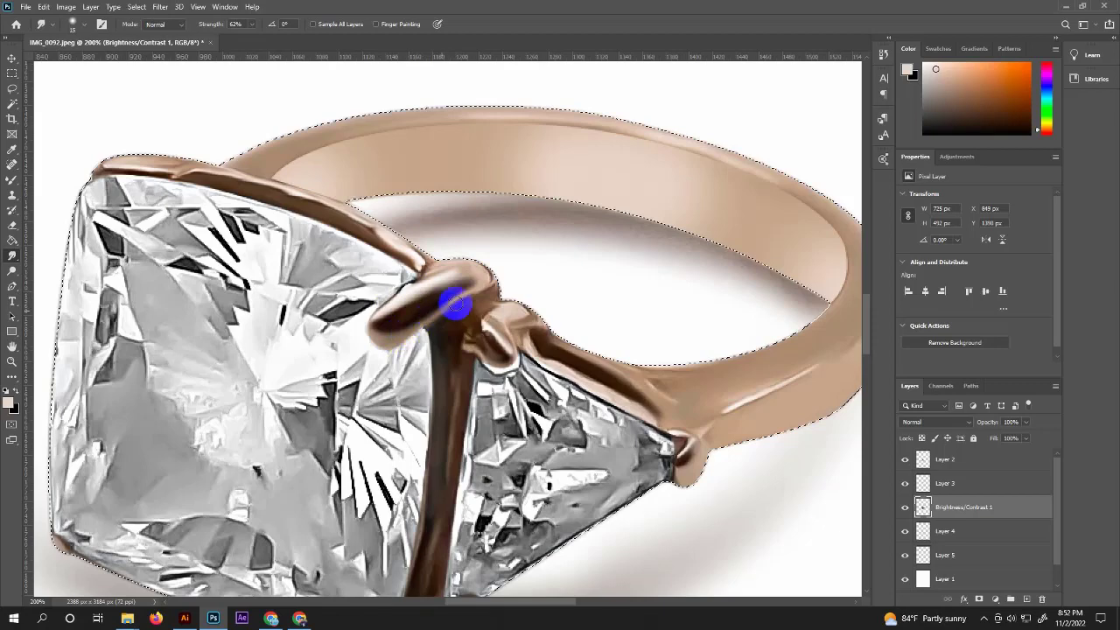
{"action": "mouse_move", "coordinate": [455, 303]}
{"action": "left_mouse_down"}
{"action": "mouse_move", "coordinate": [500, 350]}
{"action": "mouse_move", "coordinate": [499, 324]}
{"action": "mouse_move", "coordinate": [532, 333]}
{"action": "mouse_move", "coordinate": [645, 400]}
{"action": "mouse_move", "coordinate": [615, 380]}
{"action": "mouse_move", "coordinate": [702, 461]}
{"action": "mouse_move", "coordinate": [648, 373]}
{"action": "mouse_move", "coordinate": [655, 315]}
{"action": "mouse_move", "coordinate": [750, 274]}
{"action": "mouse_move", "coordinate": [703, 325]}
{"action": "mouse_move", "coordinate": [796, 260]}
{"action": "left_mouse_up"}
{"action": "scroll", "coordinate": [613, 332], "scroll_direction": "down", "scroll_amount": 2}
{"action": "mouse_move", "coordinate": [463, 446]}
{"action": "left_mouse_down"}
{"action": "mouse_move", "coordinate": [452, 345]}
{"action": "mouse_move", "coordinate": [419, 455]}
{"action": "mouse_move", "coordinate": [368, 481]}
{"action": "mouse_move", "coordinate": [320, 461]}
{"action": "left_mouse_up"}
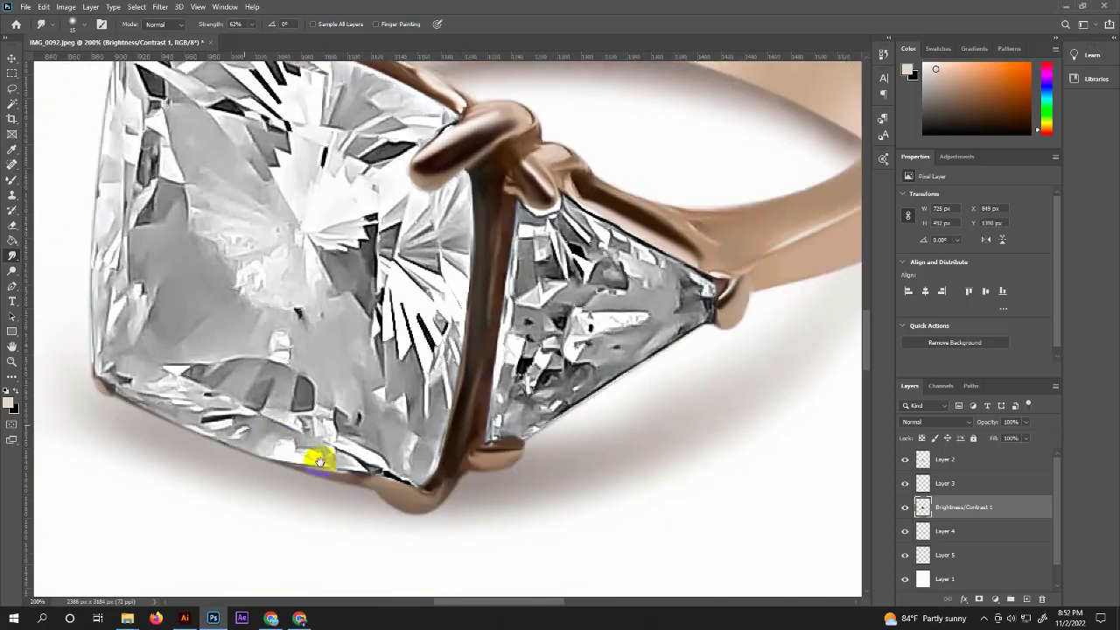
{"action": "scroll", "coordinate": [475, 394], "scroll_direction": "down", "scroll_amount": 3}
{"action": "scroll", "coordinate": [475, 394], "scroll_direction": "down", "scroll_amount": 1}
{"action": "scroll", "coordinate": [475, 394], "scroll_direction": "down", "scroll_amount": 2}
{"action": "scroll", "coordinate": [475, 405], "scroll_direction": "down", "scroll_amount": 1}
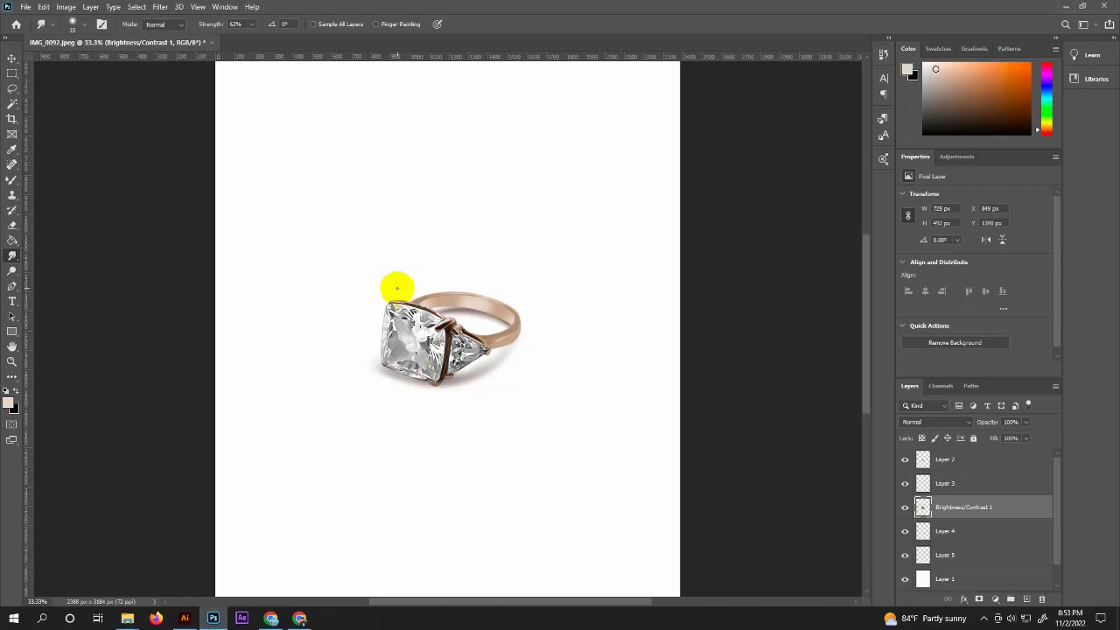
Toggle the white Layer 1 off and on to check Layer 4's shadow against the original photo
{"action": "left_click", "coordinate": [921, 532]}
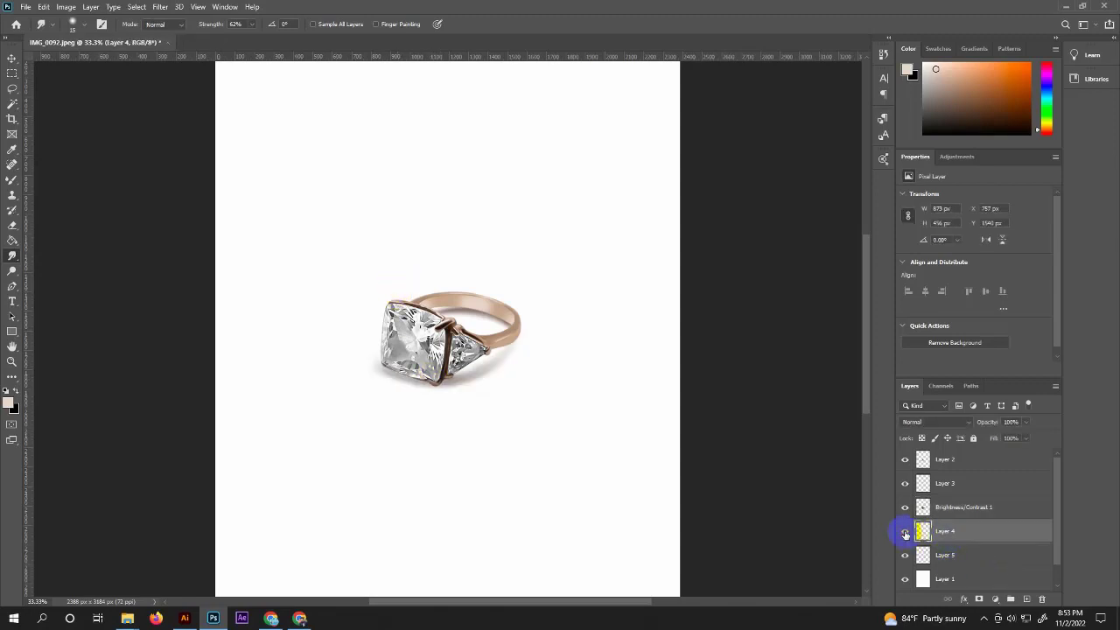
{"action": "scroll", "coordinate": [971, 564], "scroll_direction": "down", "scroll_amount": 1}
{"action": "left_click", "coordinate": [906, 557]}
{"action": "left_click", "coordinate": [906, 556]}
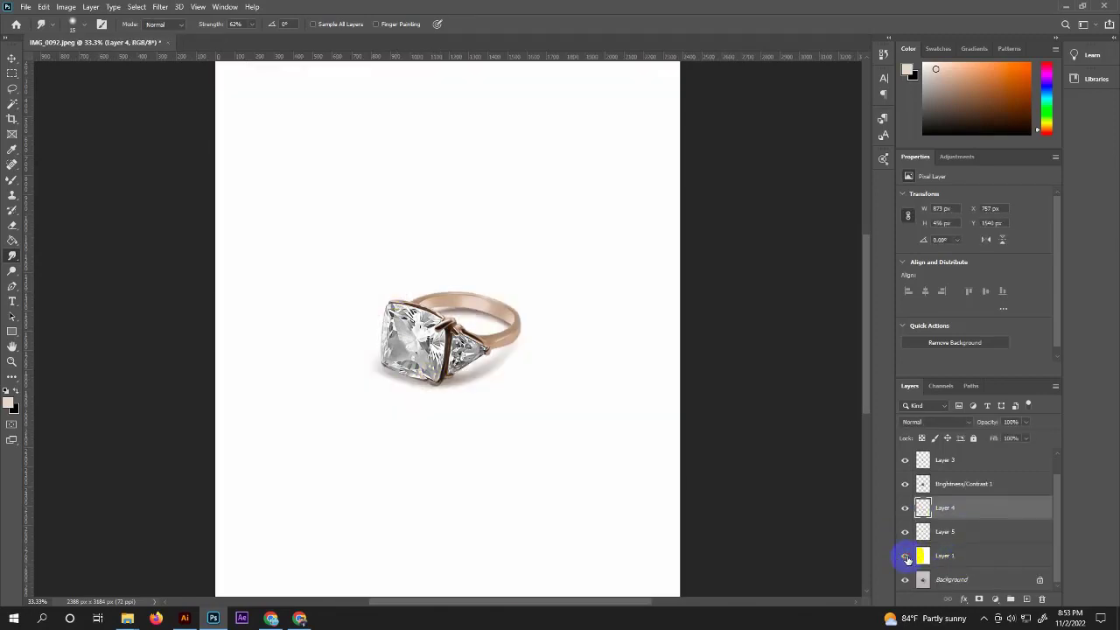
{"action": "left_click", "coordinate": [905, 556]}
{"action": "left_click", "coordinate": [905, 557]}
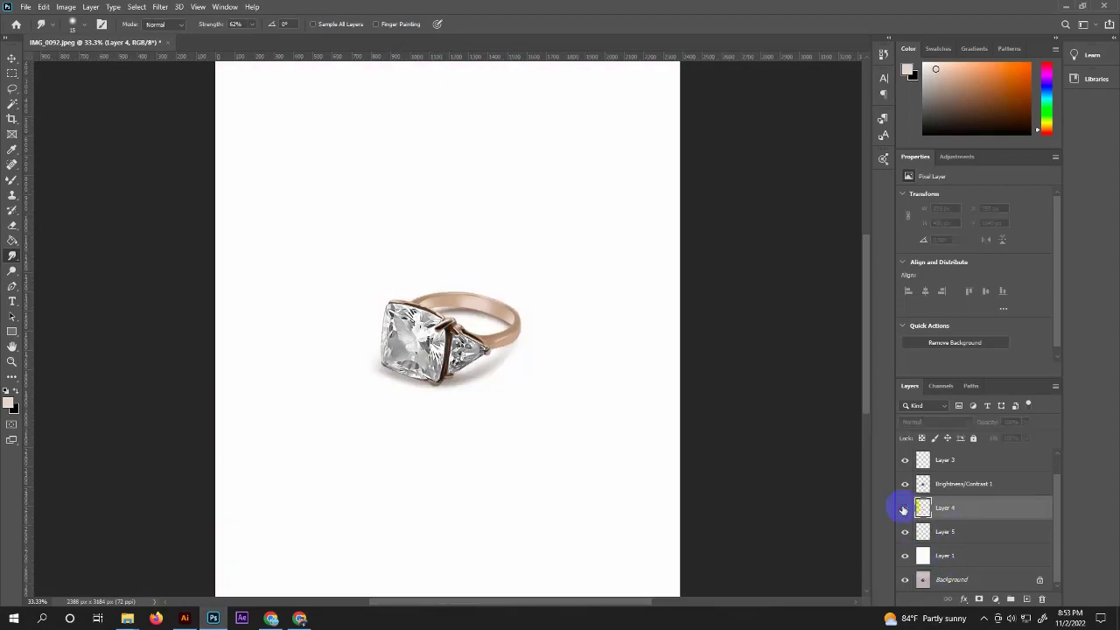
{"action": "left_click", "coordinate": [11, 230]}
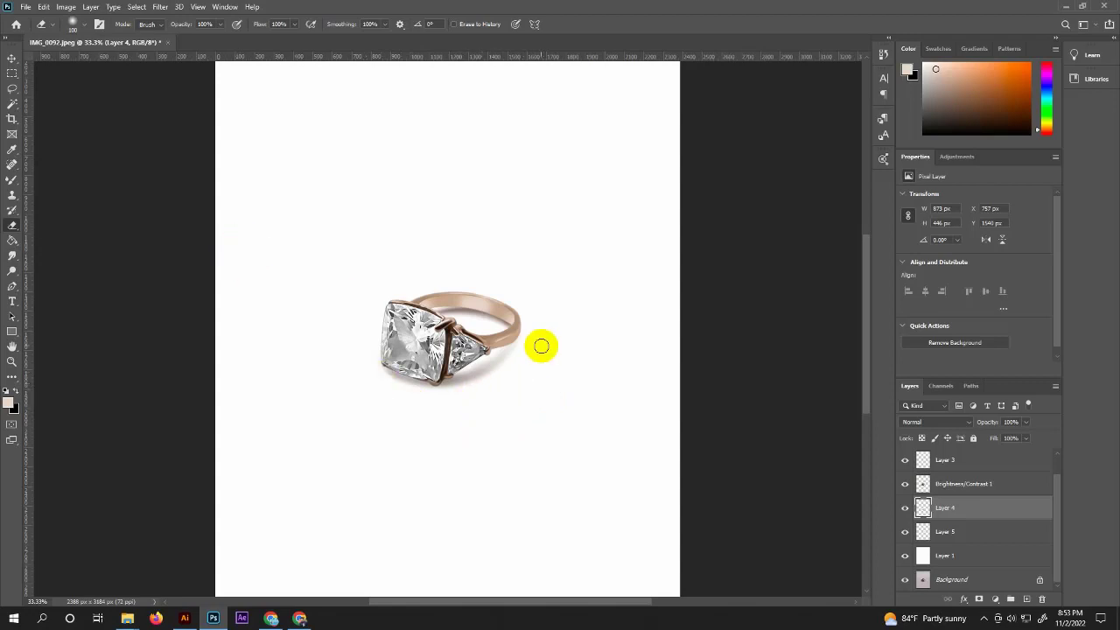
Review the file formats available in Save As, then cancel without saving
{"action": "left_click", "coordinate": [25, 6]}
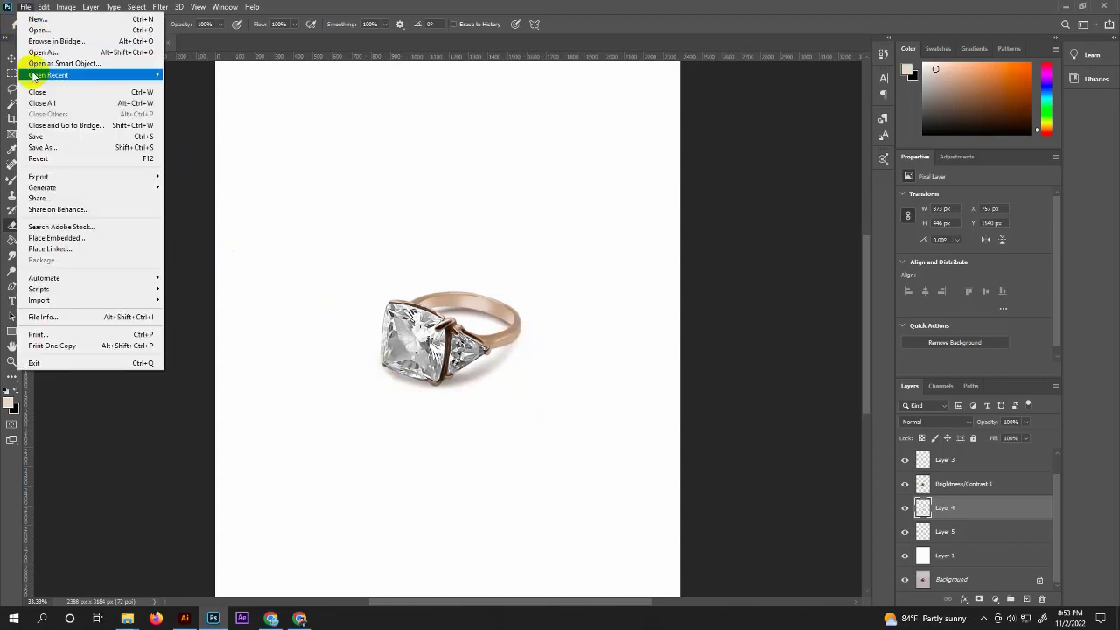
{"action": "left_click", "coordinate": [40, 126]}
{"action": "left_click", "coordinate": [540, 9]}
{"action": "left_click", "coordinate": [25, 6]}
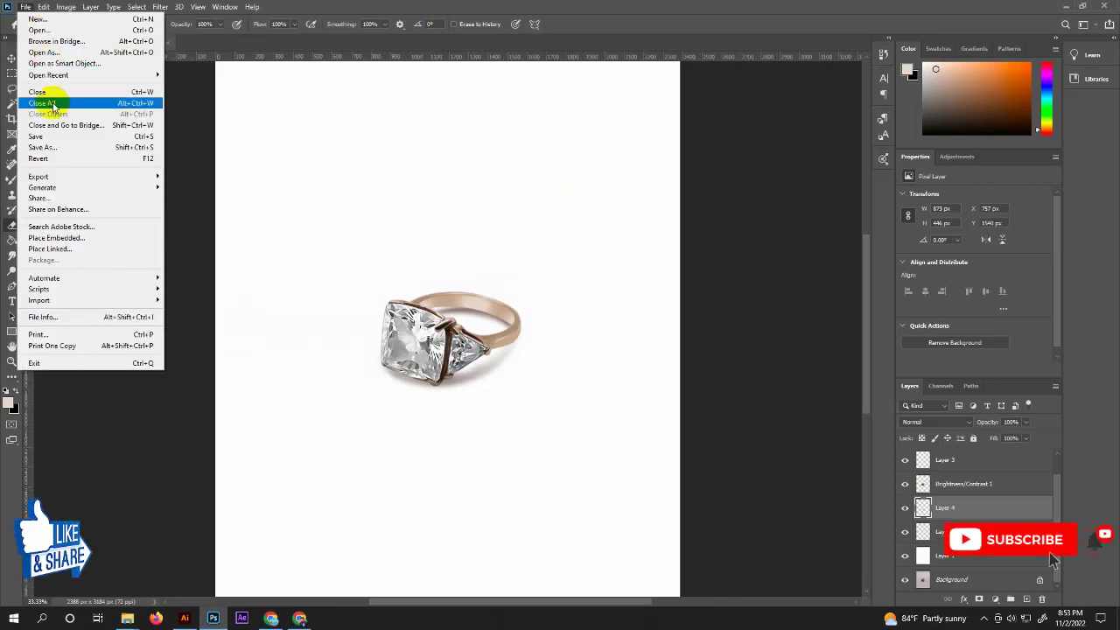
{"action": "left_click", "coordinate": [39, 103]}
{"action": "left_click", "coordinate": [263, 269]}
{"action": "left_click", "coordinate": [245, 279]}
{"action": "left_click", "coordinate": [547, 8]}
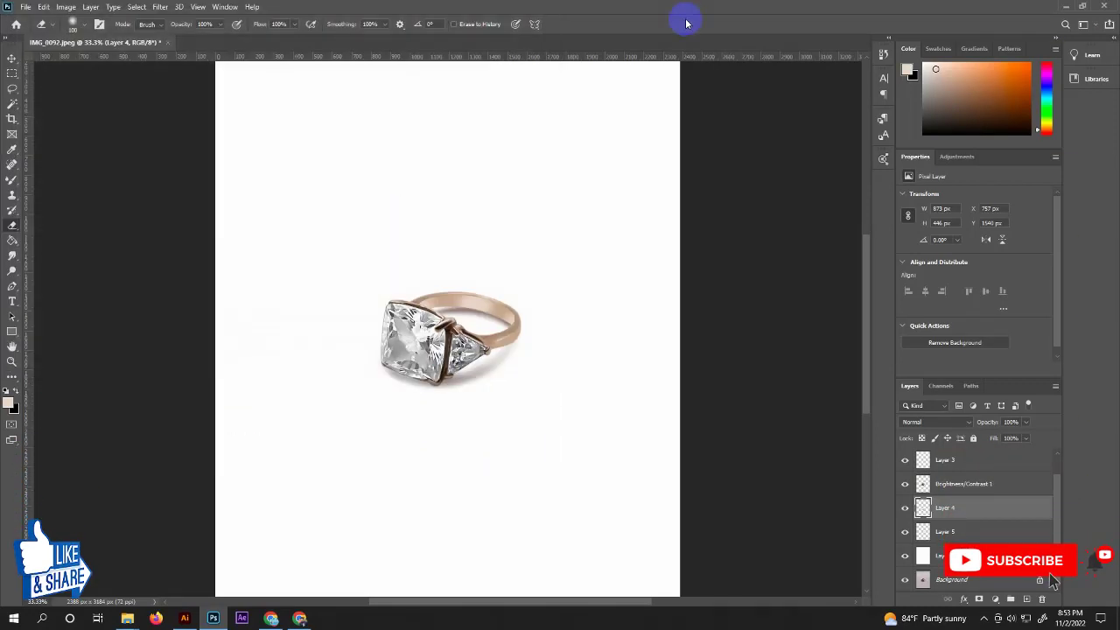
Group the ring layers into Group 1 and move Layer 2 into it
{"action": "left_click", "coordinate": [945, 459], "text": "shift"}
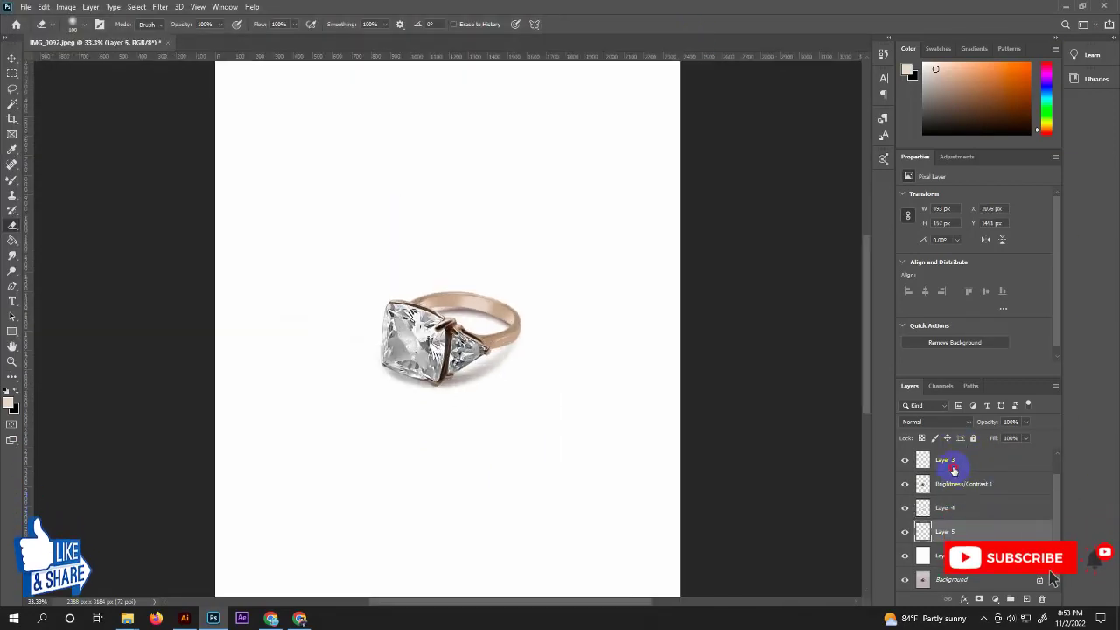
{"action": "left_click_drag", "start_coordinate": [945, 460], "coordinate": [1011, 600]}
{"action": "left_click", "coordinate": [910, 461]}
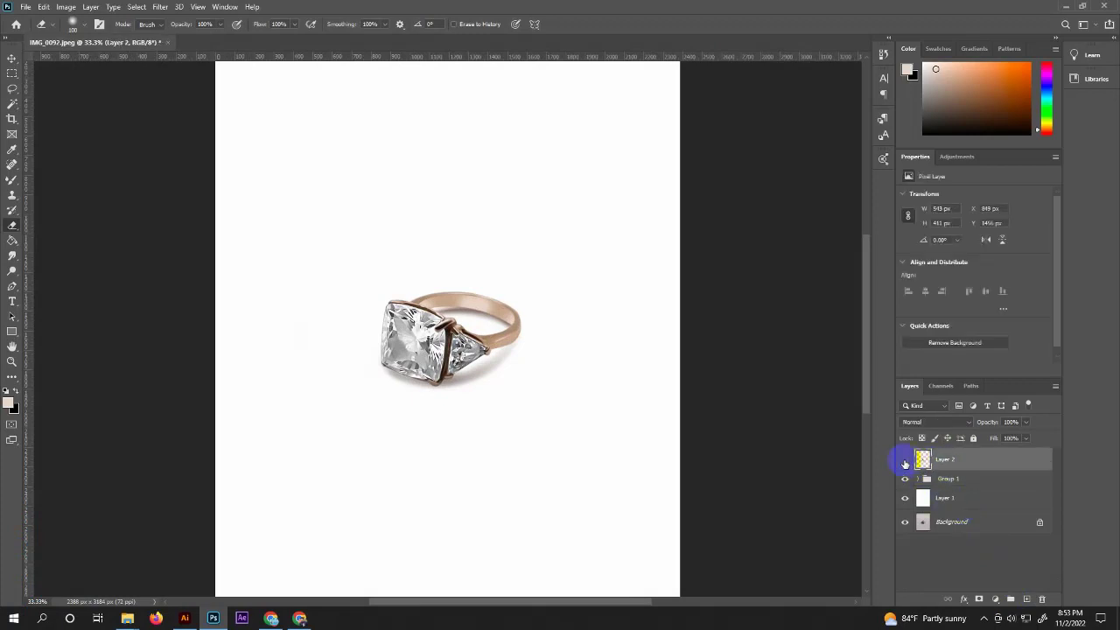
{"action": "left_click", "coordinate": [916, 479]}
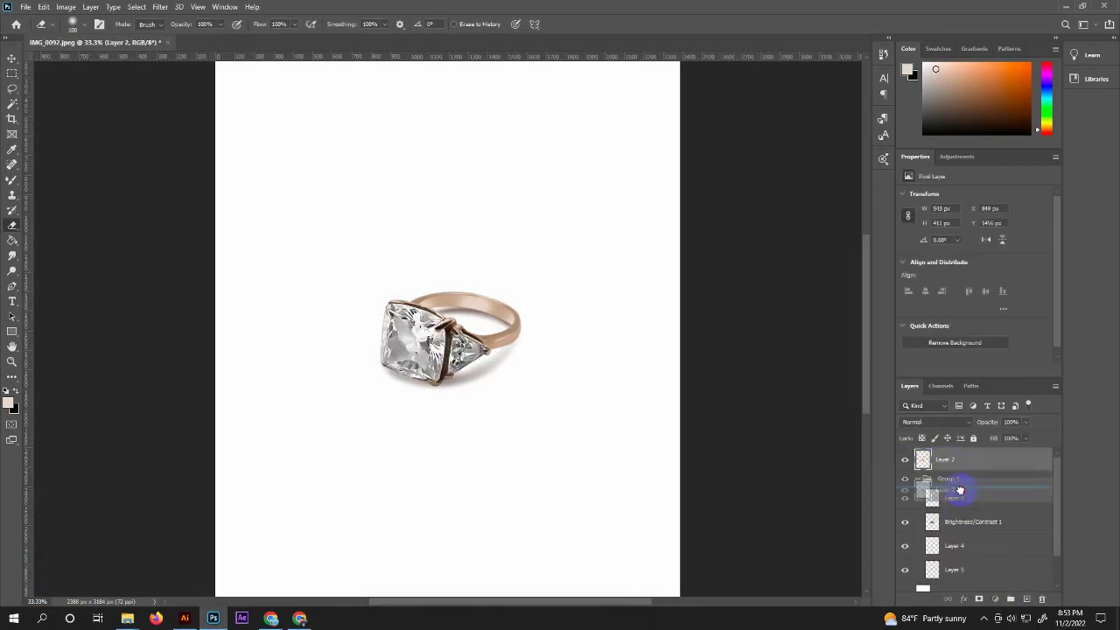
{"action": "left_click_drag", "start_coordinate": [941, 460], "coordinate": [957, 490]}
Collapse Group 1 and toggle Group 1 and Layer 1 visibility to compare with the original
{"action": "left_click", "coordinate": [922, 457]}
{"action": "left_click", "coordinate": [919, 455]}
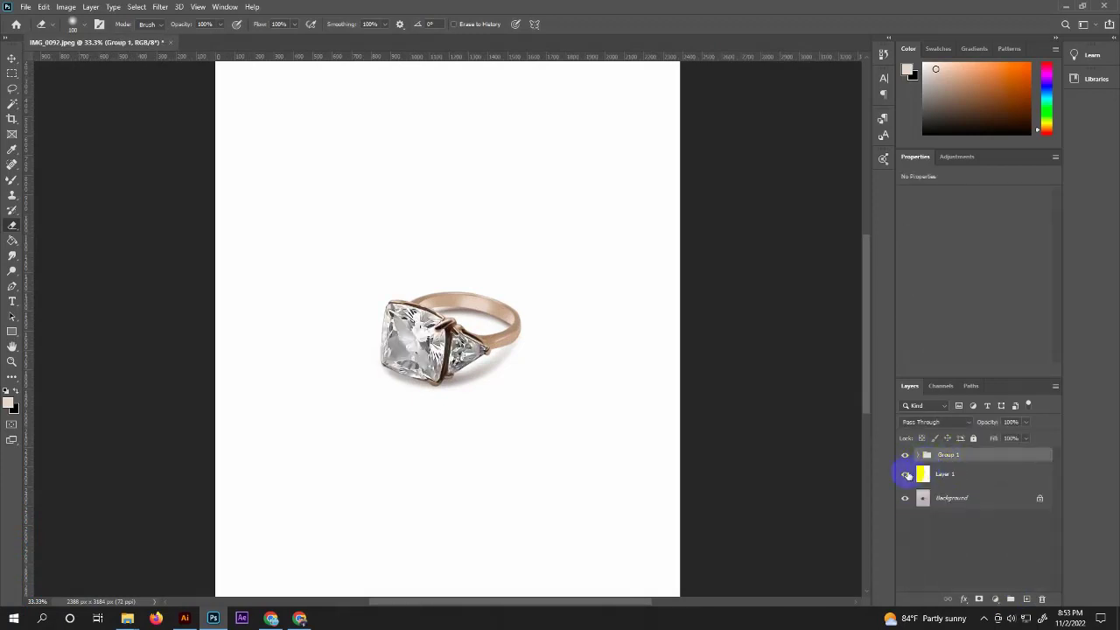
{"action": "left_click", "coordinate": [905, 455]}
{"action": "left_click", "coordinate": [904, 474]}
{"action": "left_click", "coordinate": [904, 473]}
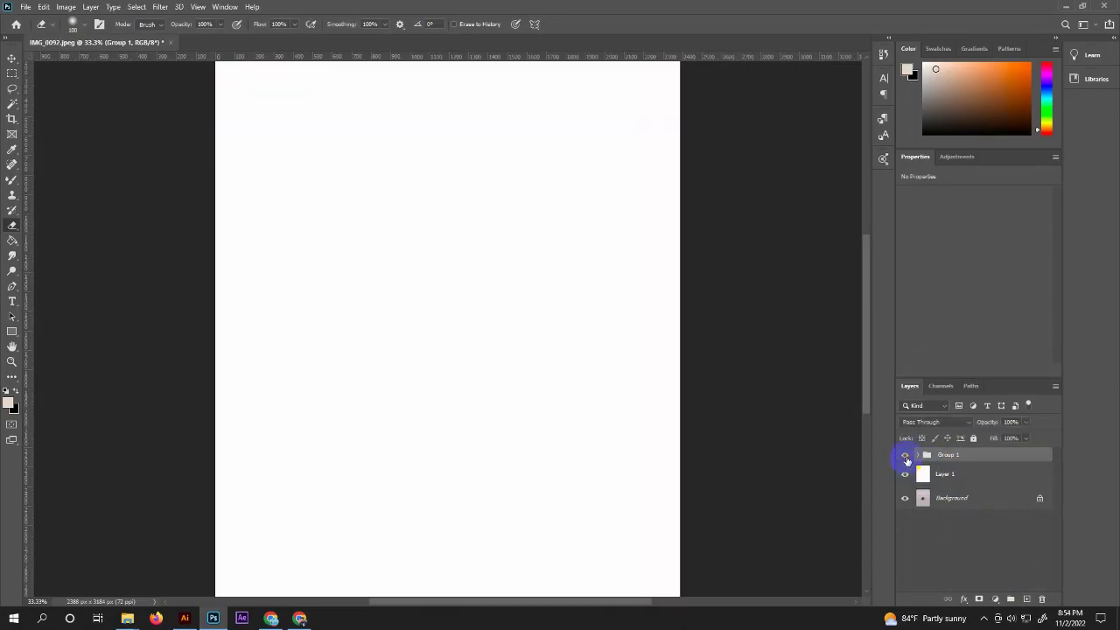
{"action": "left_click", "coordinate": [905, 455]}
Save the image as a JPEG named 'new', accepting the JPEG quality options
{"action": "left_click", "coordinate": [25, 6]}
{"action": "left_click", "coordinate": [40, 146]}
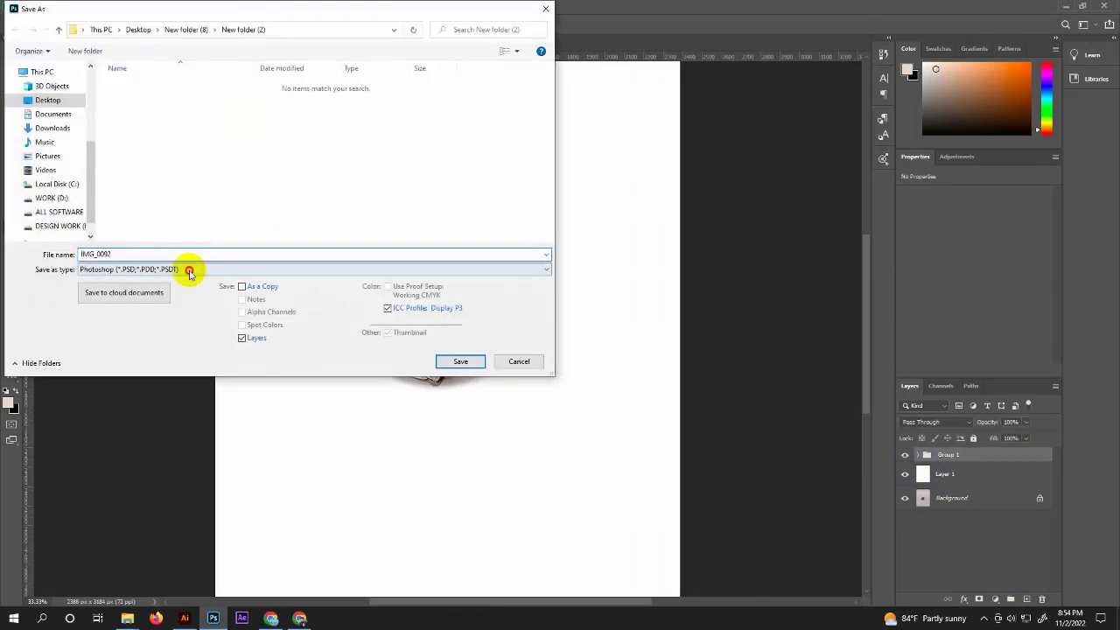
{"action": "left_click", "coordinate": [188, 269]}
{"action": "left_click", "coordinate": [154, 360]}
{"action": "type", "text": "new"}
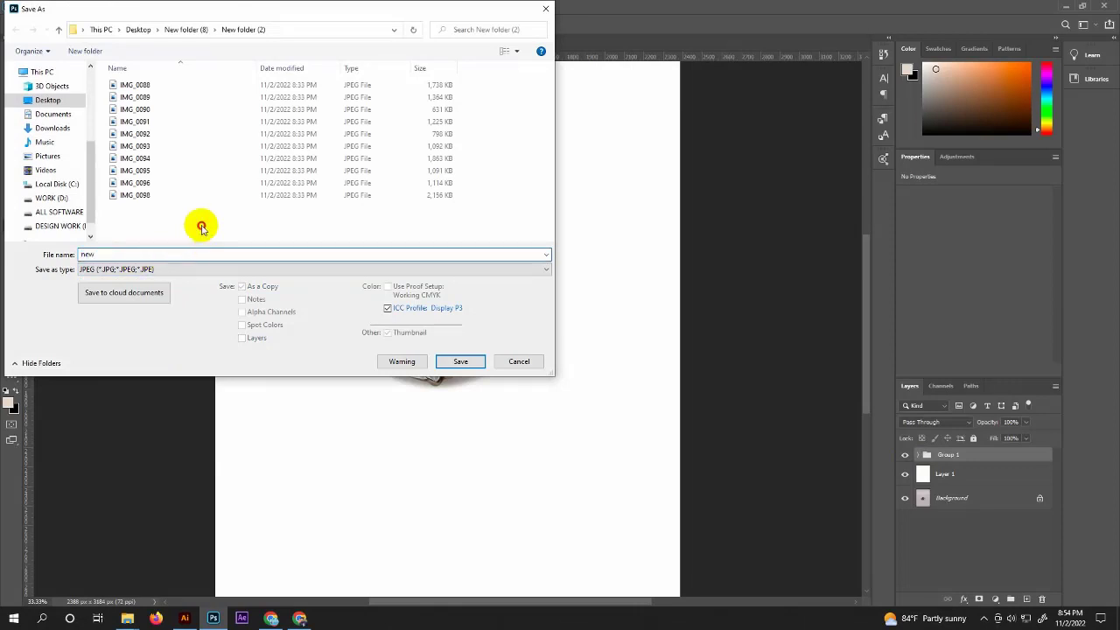
{"action": "left_click", "coordinate": [461, 361]}
{"action": "left_click", "coordinate": [618, 157]}
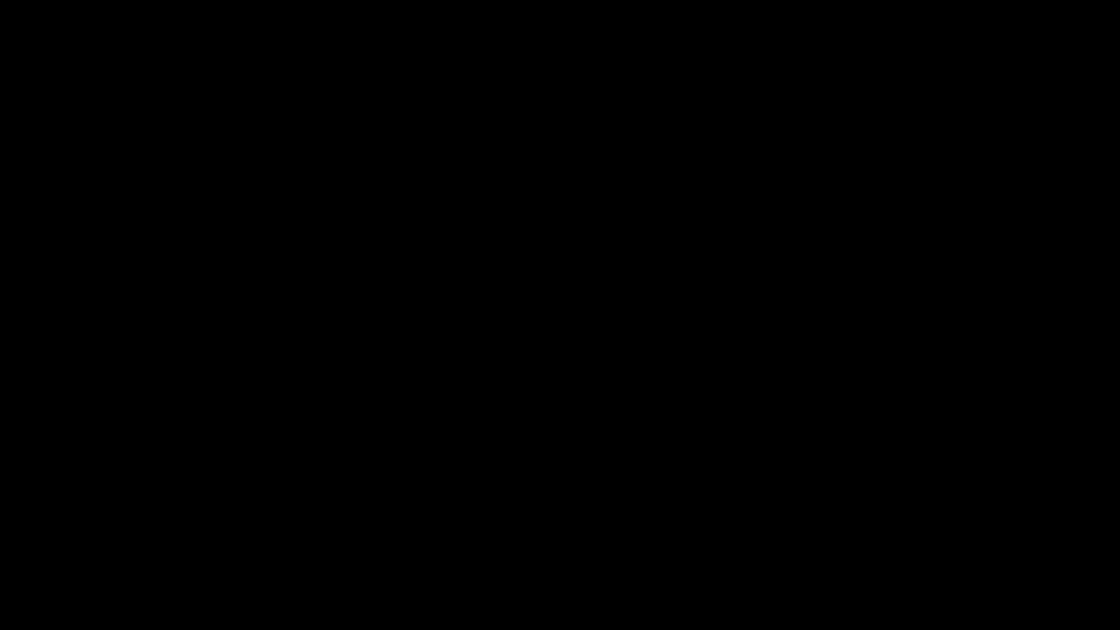